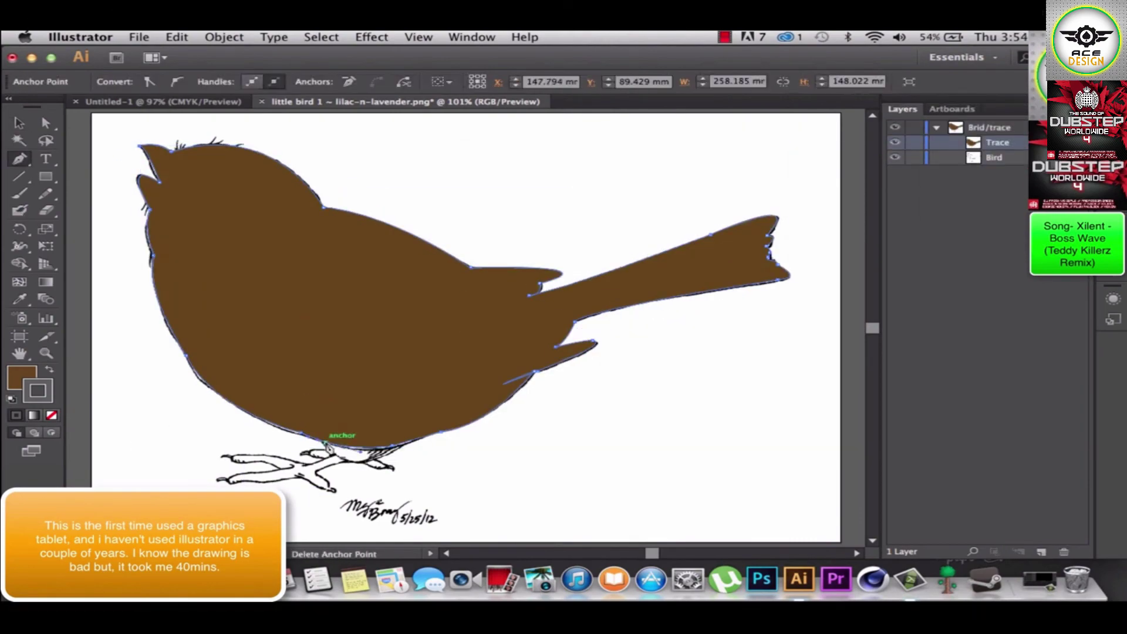
# - Turn on the dark Application Frame and switch to the Tracing workspace
pyautogui.moveTo(344, 610); pyautogui.dragTo(980, 610)
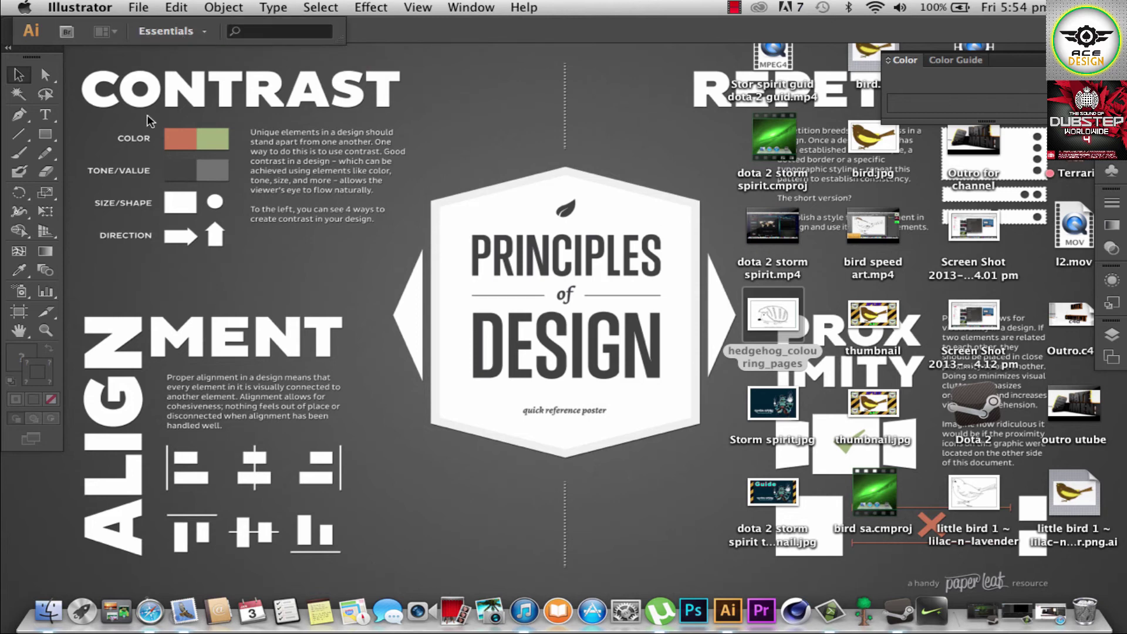
pyautogui.click(471, 7)
pyautogui.click(546, 118)
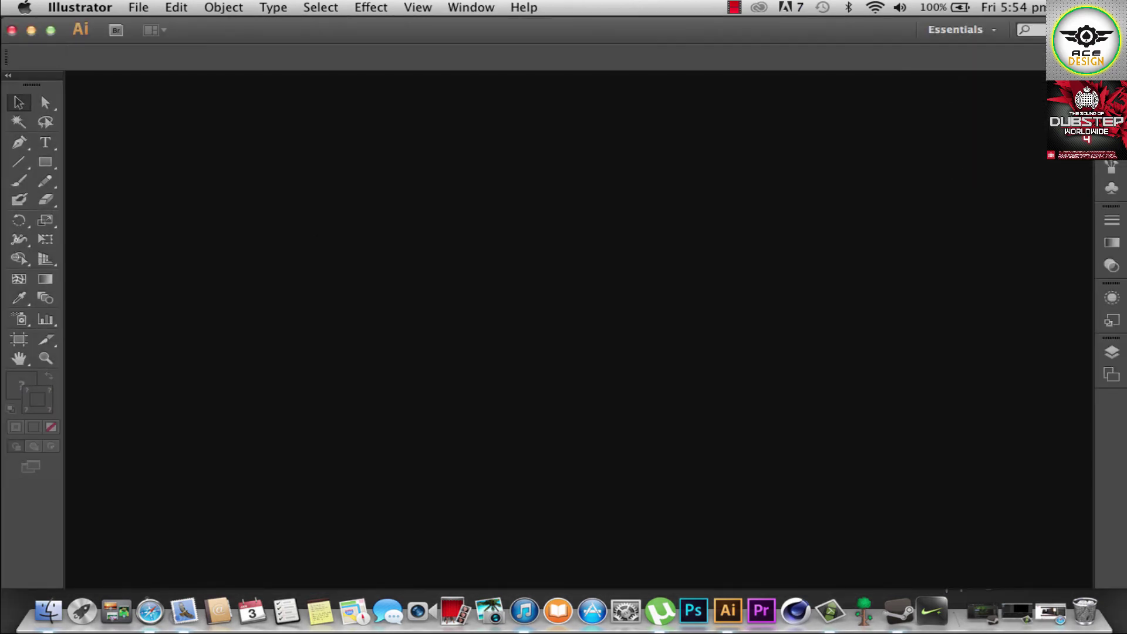
pyautogui.click(138, 7)
pyautogui.click(431, 7)
pyautogui.click(471, 7)
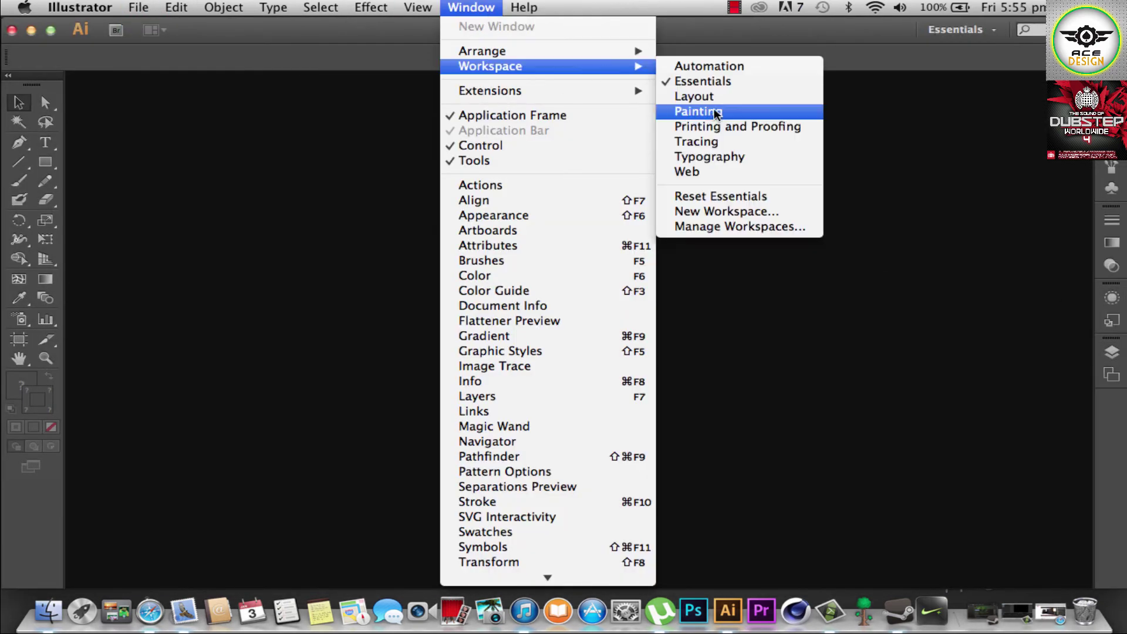
pyautogui.click(692, 111)
pyautogui.click(963, 29)
pyautogui.click(960, 101)
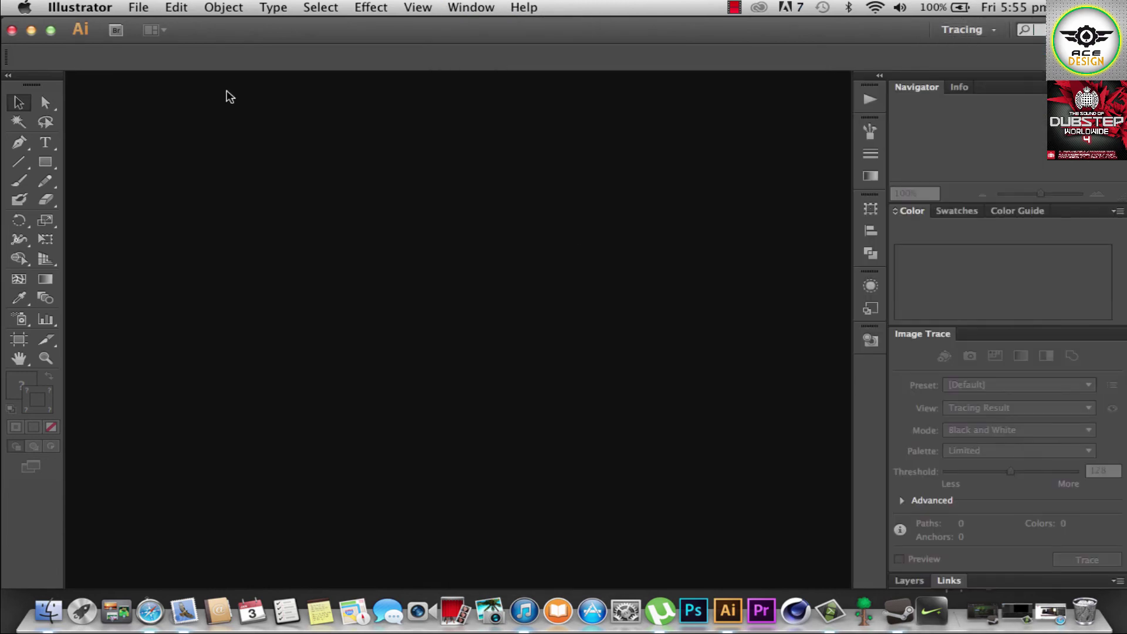
# - Create a new document and open hedgehog_colouring_pages.jpg
pyautogui.press('super+n')
pyautogui.write('hedgehog trace')
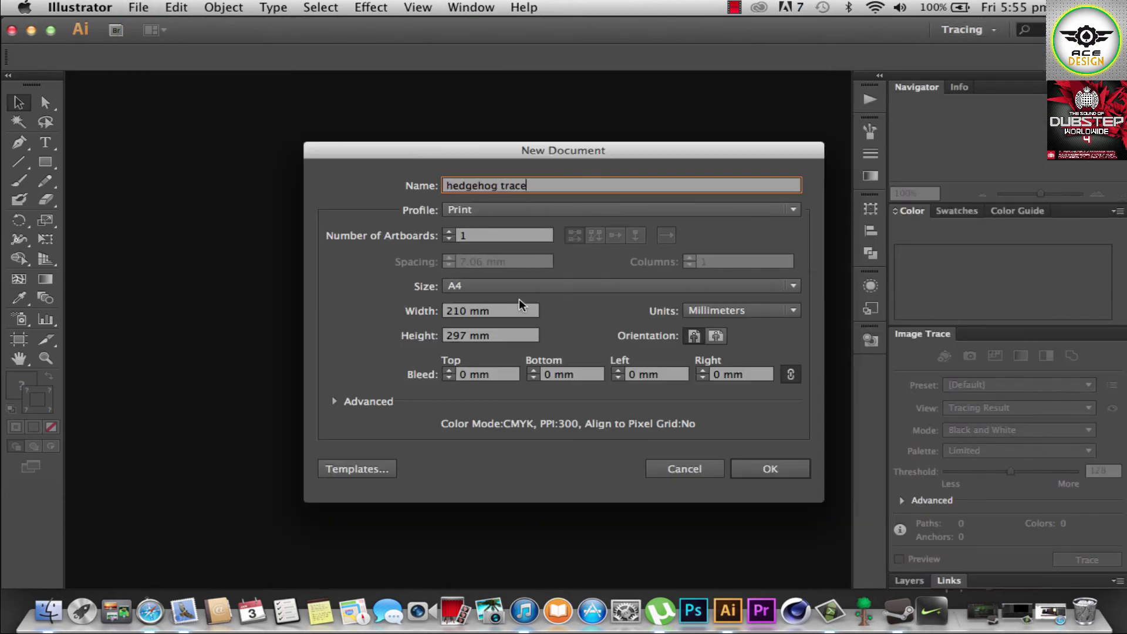
pyautogui.press('Return')
pyautogui.press('super+o')
pyautogui.scroll(-1, 872, 230)
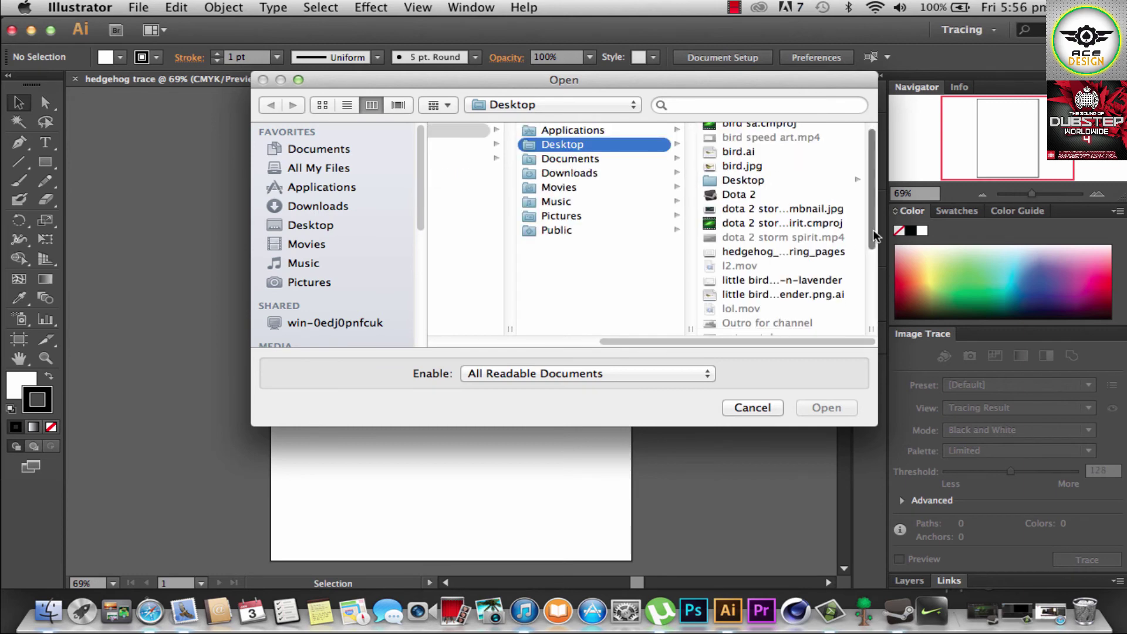
pyautogui.click(783, 251)
pyautogui.click(826, 408)
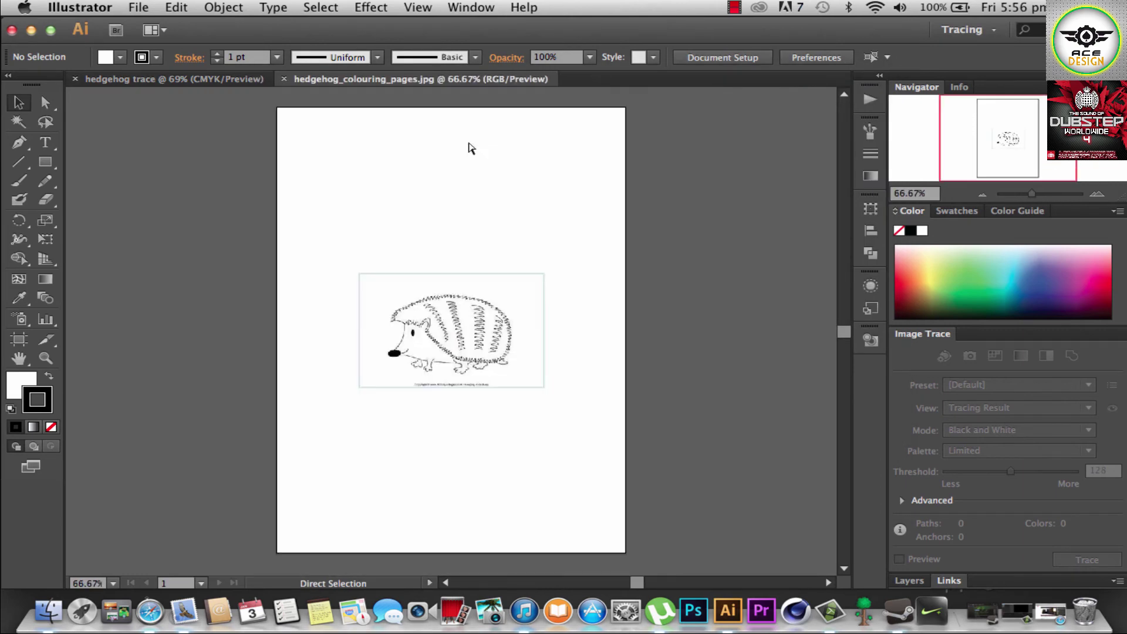
# - Paste the hedgehog image into a new blank document, close the others, and expand Layer 1
pyautogui.press('super+n')
pyautogui.press('Return')
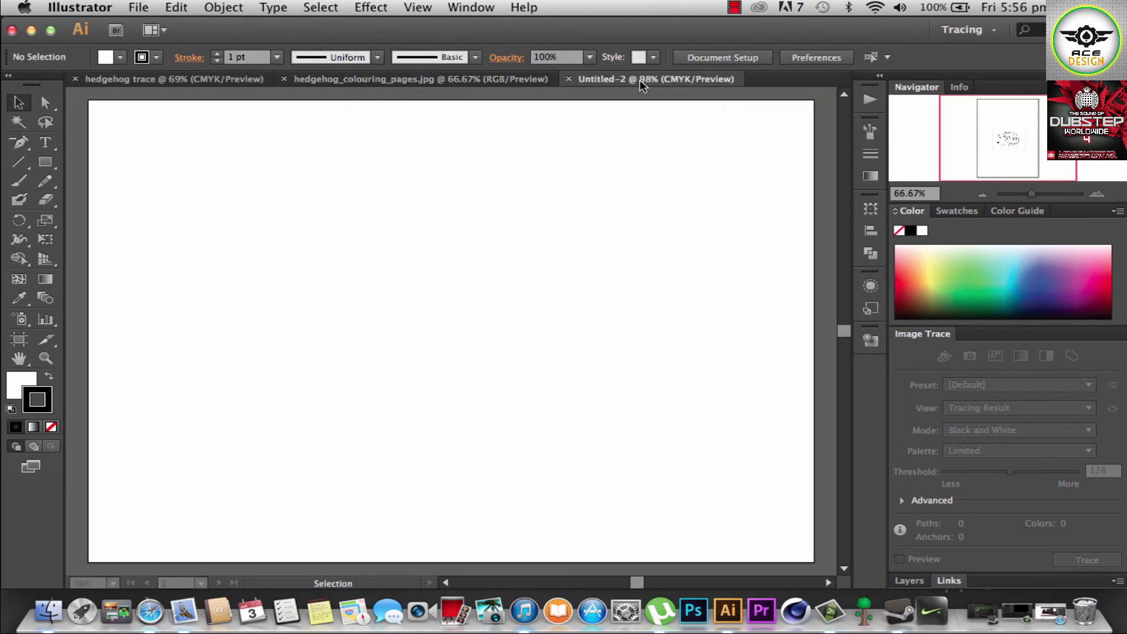
pyautogui.press('super+v')
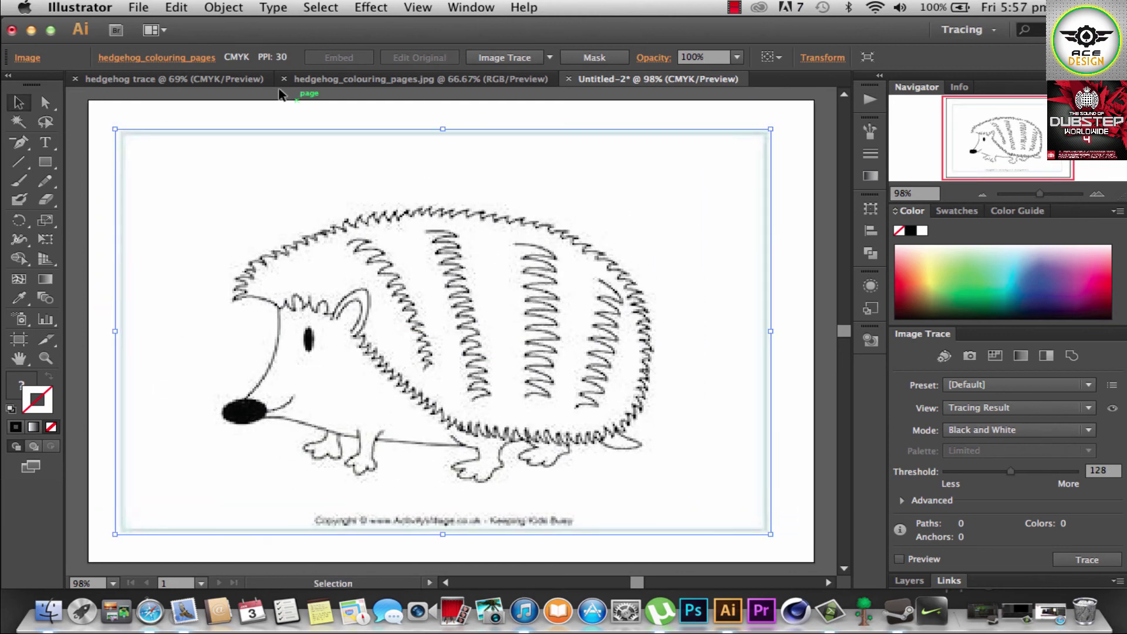
pyautogui.click(284, 78)
pyautogui.click(75, 79)
pyautogui.click(909, 581)
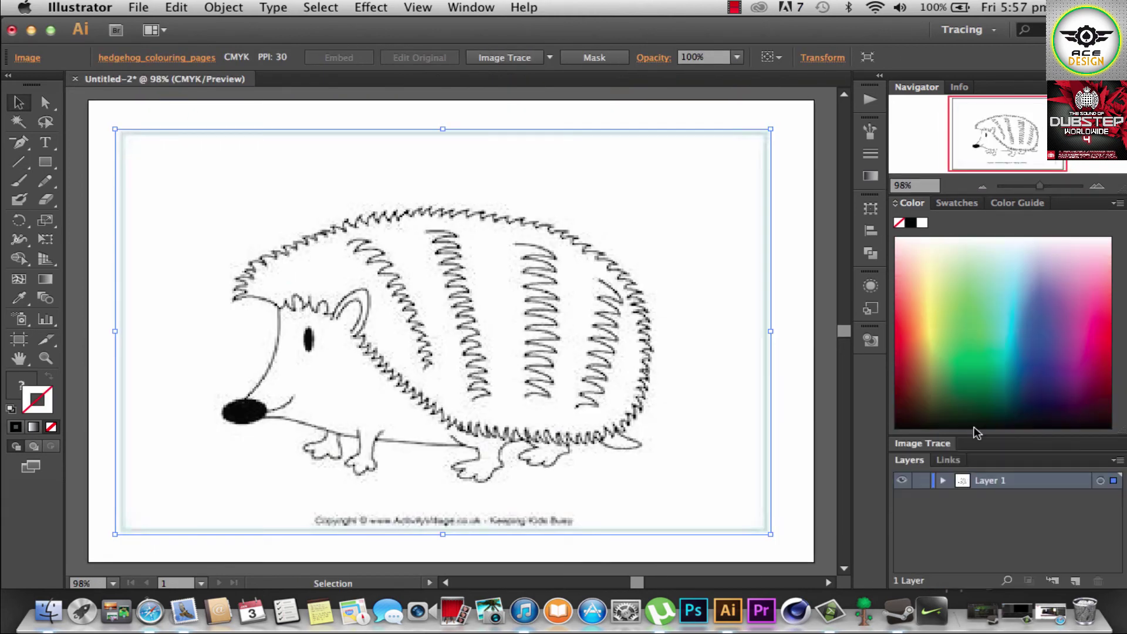
pyautogui.click(943, 481)
pyautogui.write('body trace')
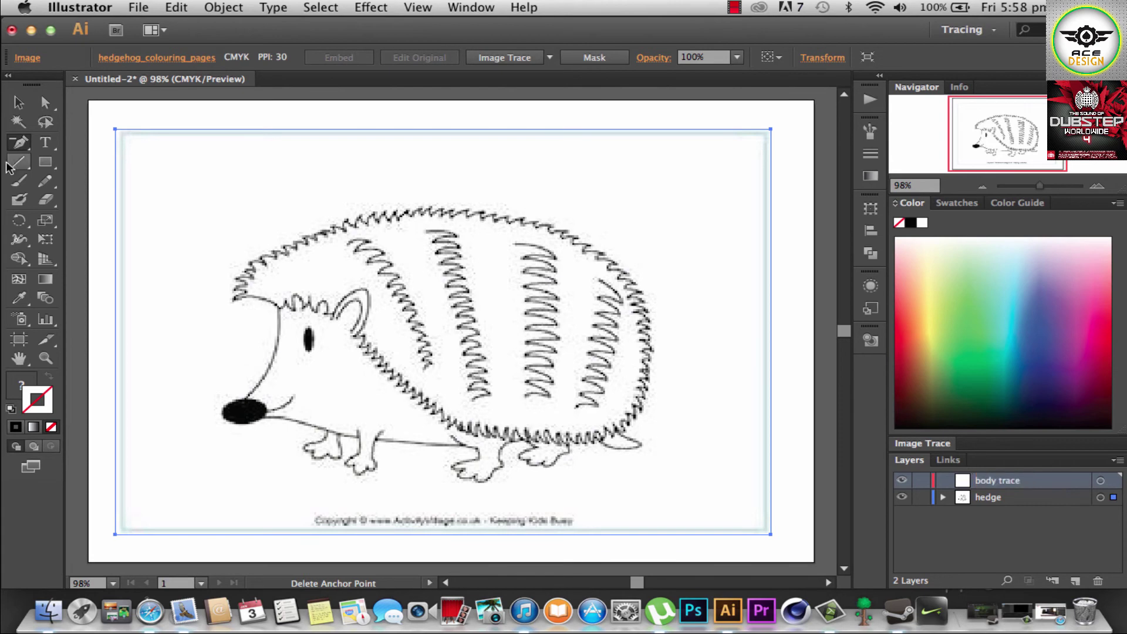
# - Start a brown-filled Pen path at the hedgehog's nose
pyautogui.moveTo(19, 142); pyautogui.dragTo(59, 145)
pyautogui.hotkey('ctrl', '+')
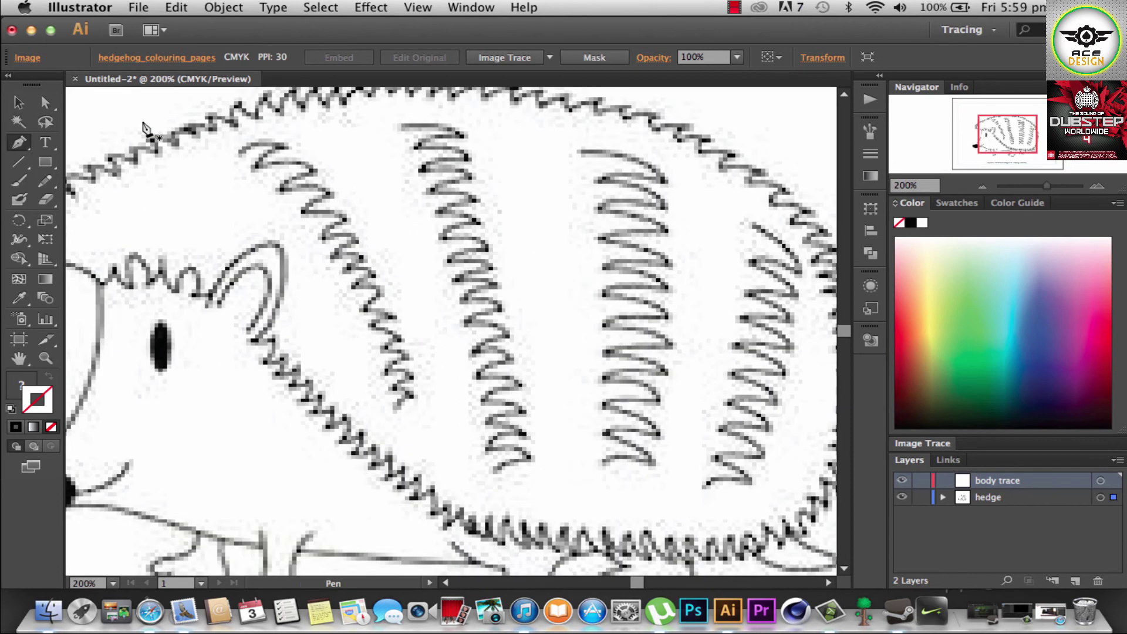
pyautogui.scroll(-3, 618, 424)
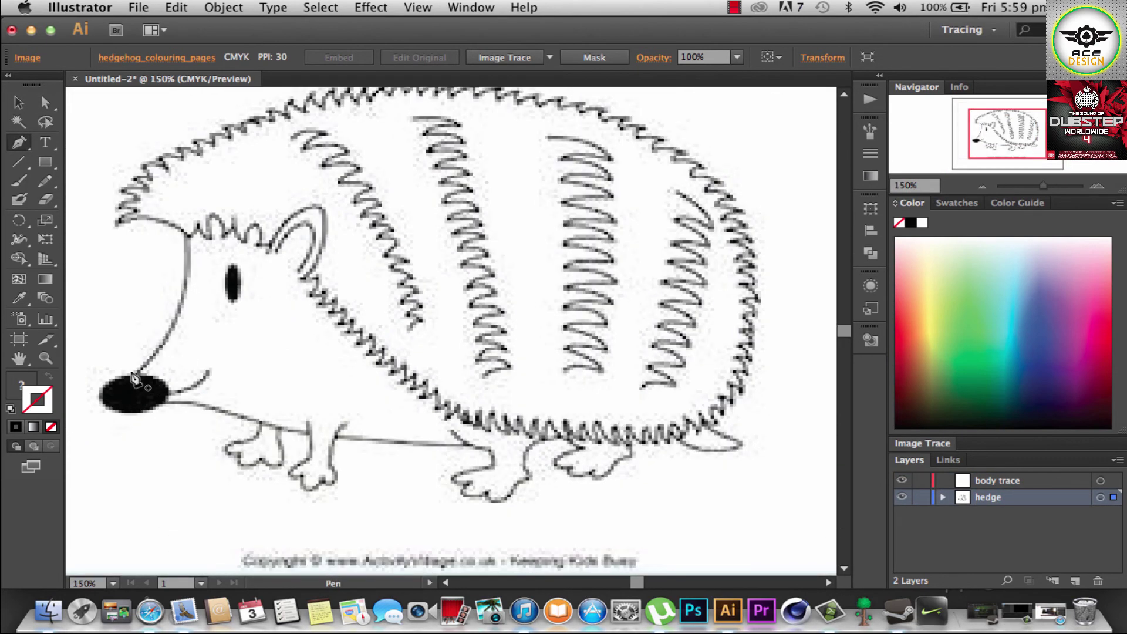
pyautogui.click(133, 376)
pyautogui.click(120, 57)
pyautogui.click(166, 119)
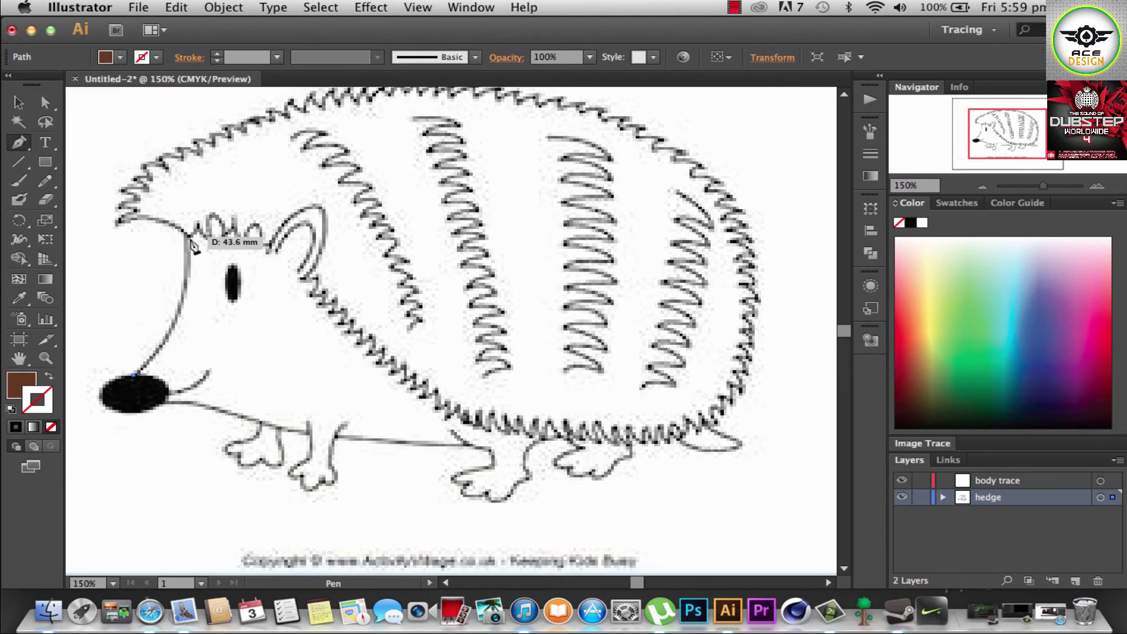
# - Trace the forehead spines and round off the ear outline
pyautogui.moveTo(187, 234); pyautogui.dragTo(202, 321)
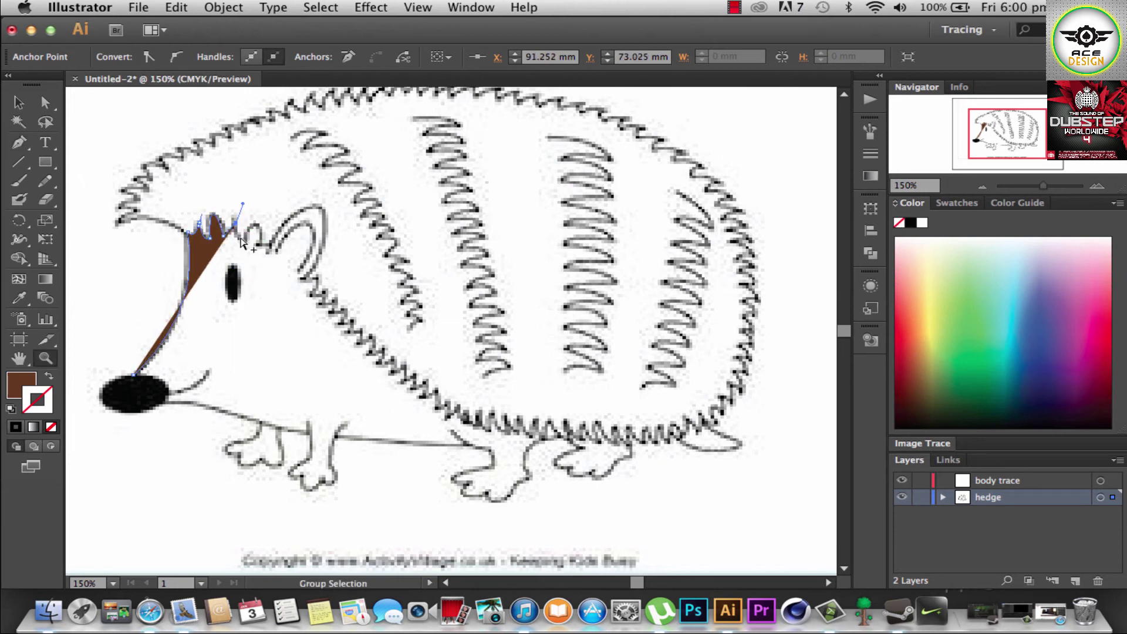
pyautogui.moveTo(260, 243); pyautogui.dragTo(269, 249)
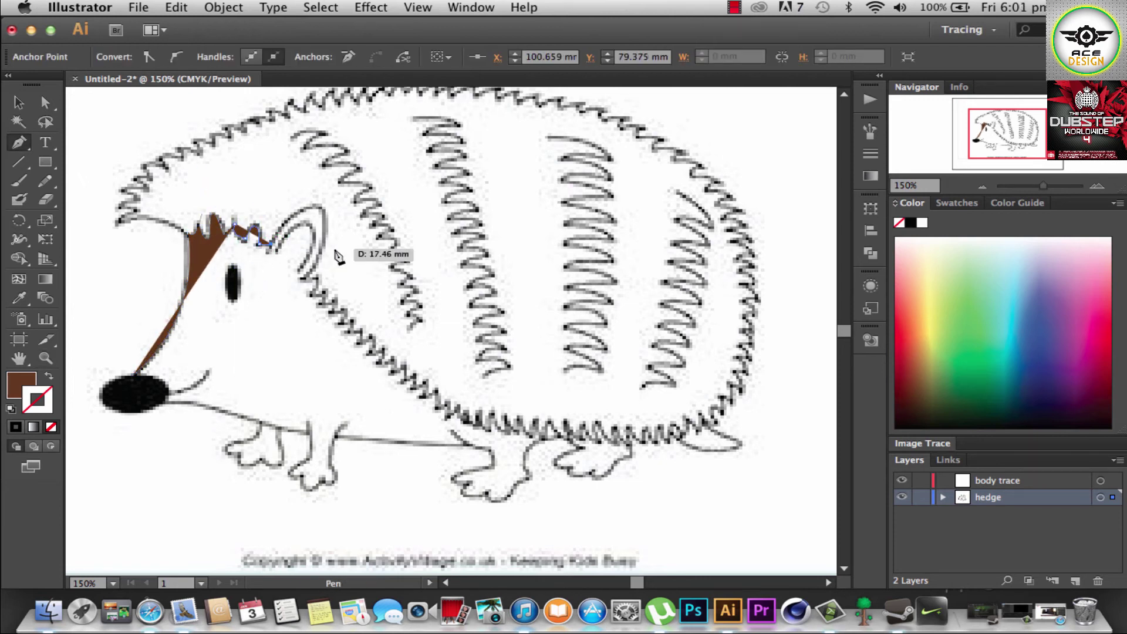
pyautogui.hotkey('ctrl', 'z')
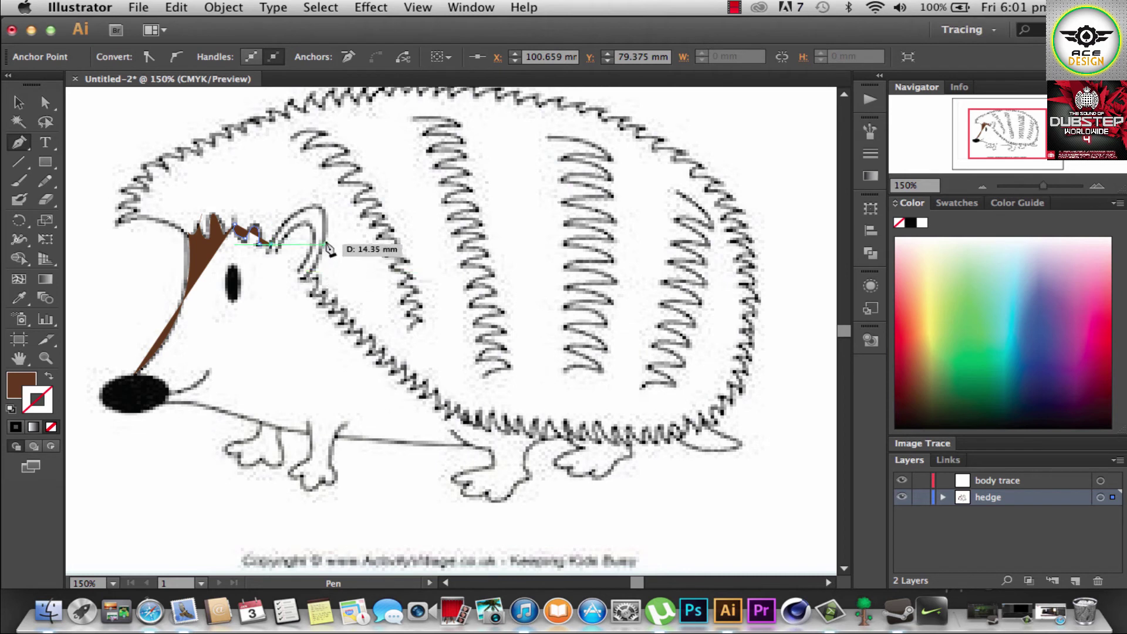
pyautogui.moveTo(308, 277); pyautogui.dragTo(356, 135)
pyautogui.press('a')
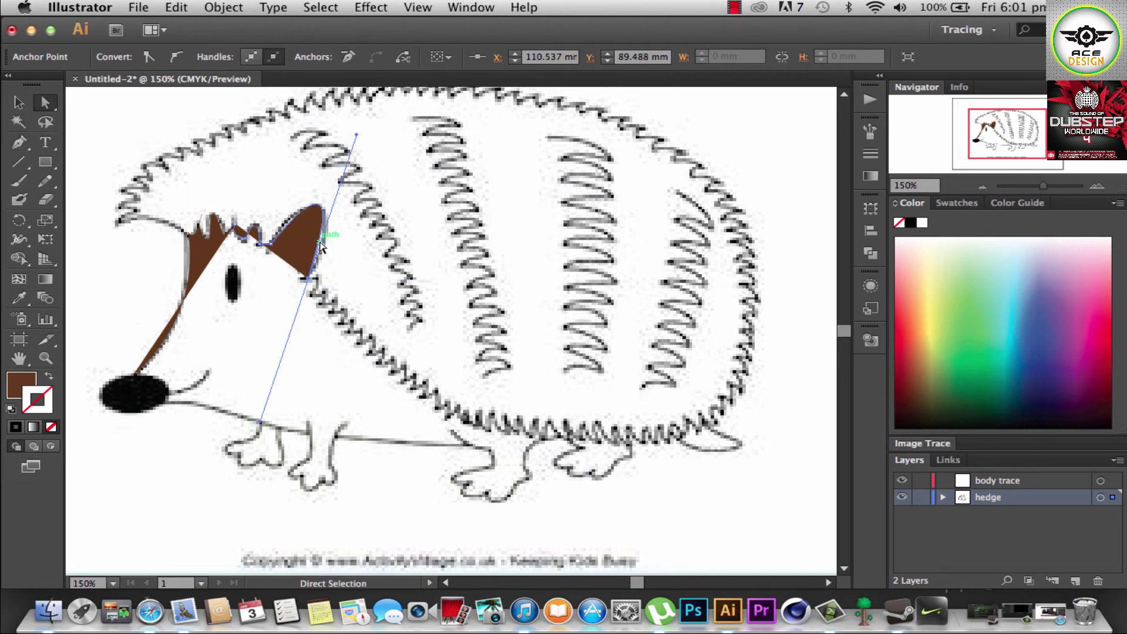
pyautogui.click(292, 228)
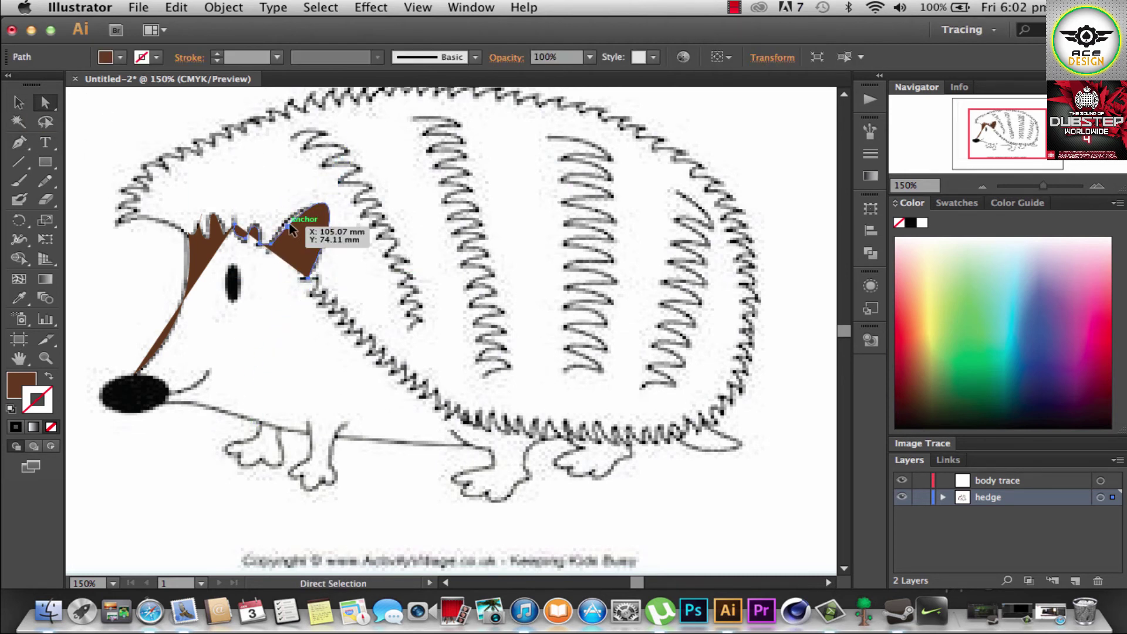
pyautogui.press('a')
pyautogui.click(301, 218)
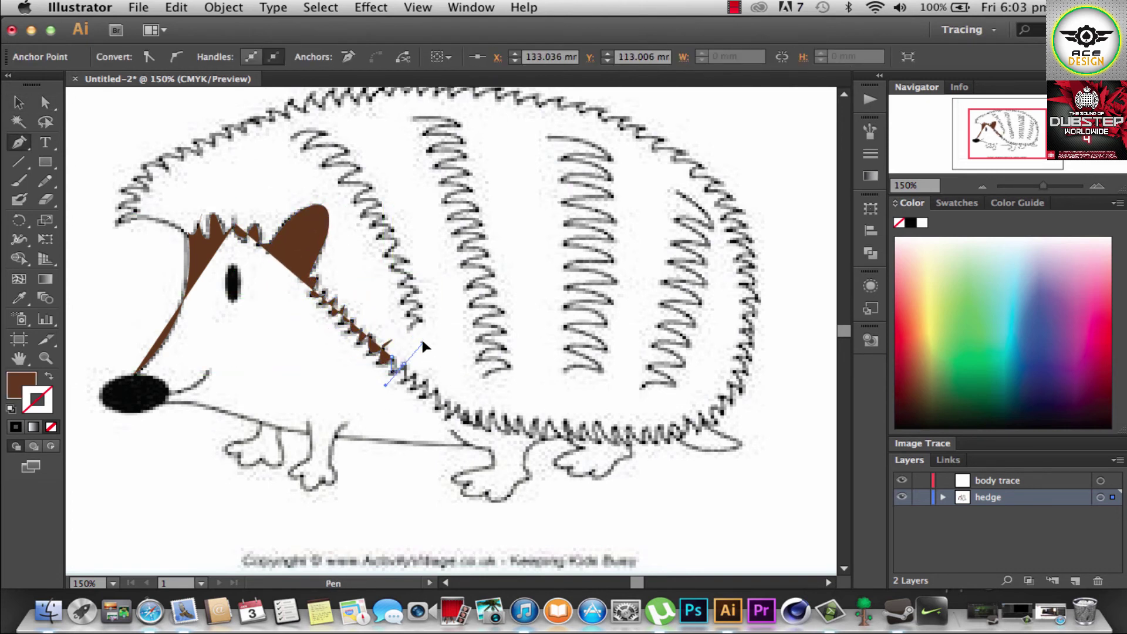
# - Continue the brown outline down the back spines and around the hind foot
pyautogui.moveTo(382, 349); pyautogui.dragTo(397, 364)
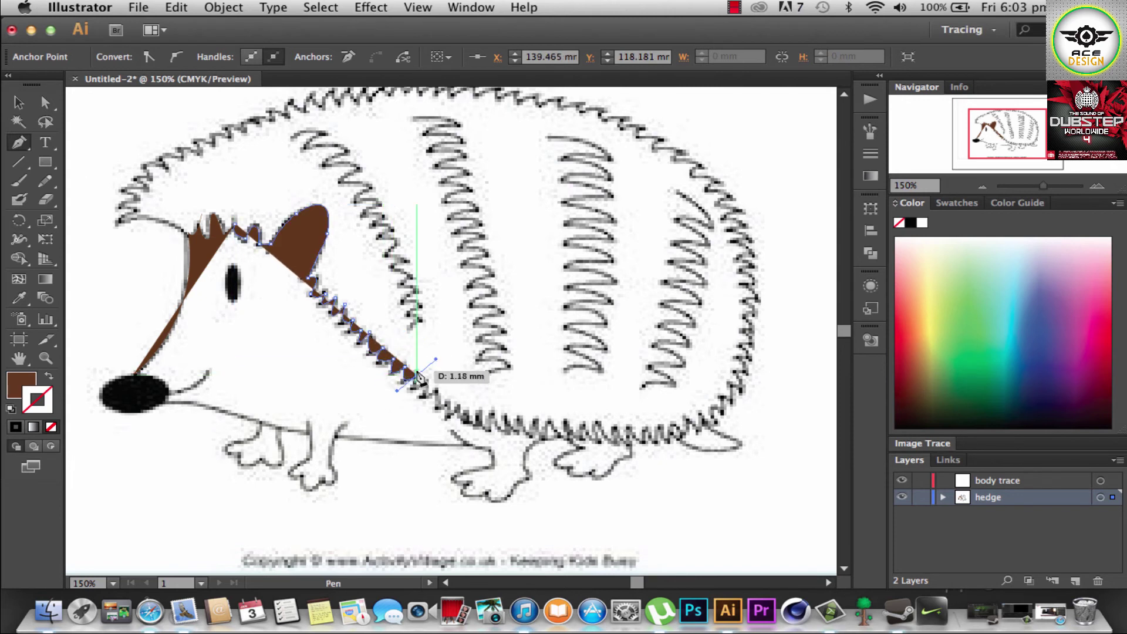
pyautogui.click(492, 415)
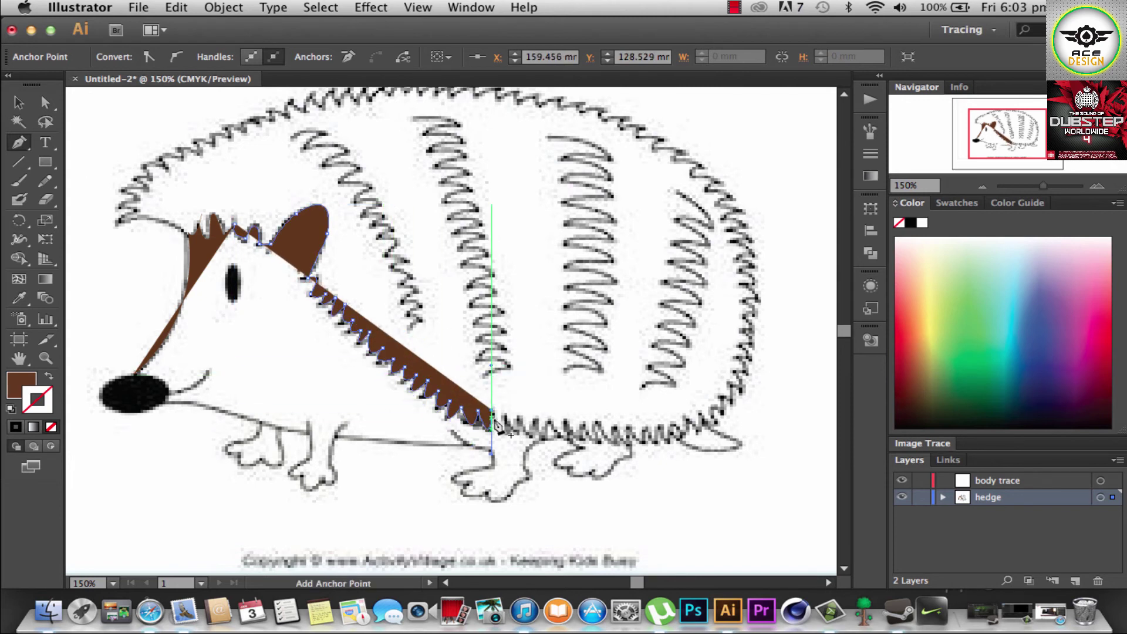
pyautogui.moveTo(513, 440); pyautogui.dragTo(529, 399)
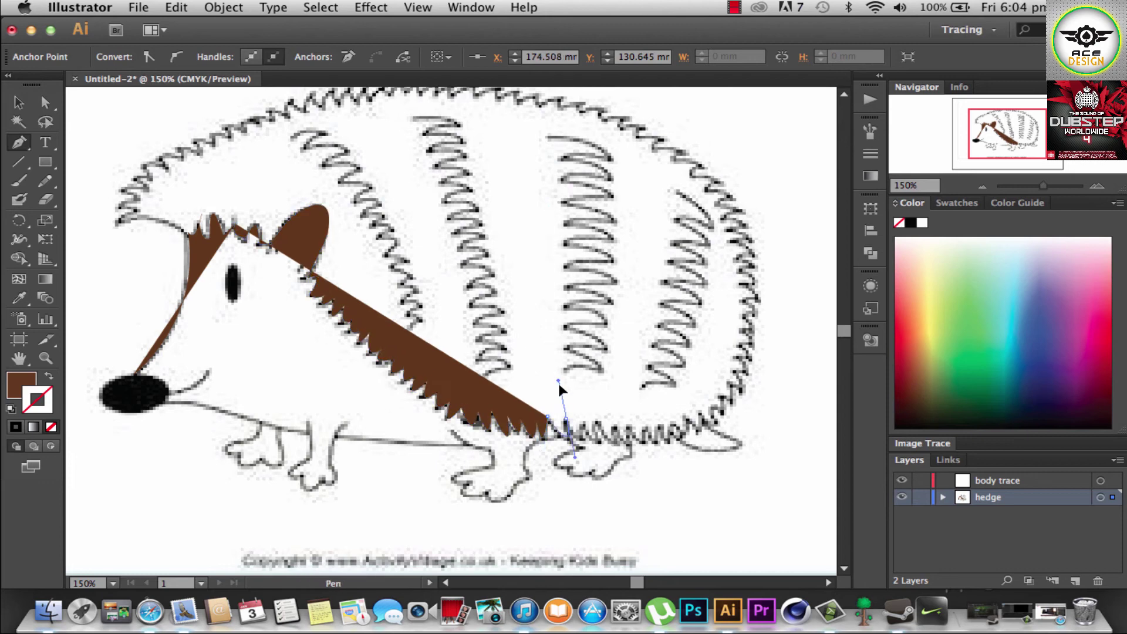
pyautogui.moveTo(595, 423); pyautogui.dragTo(627, 467)
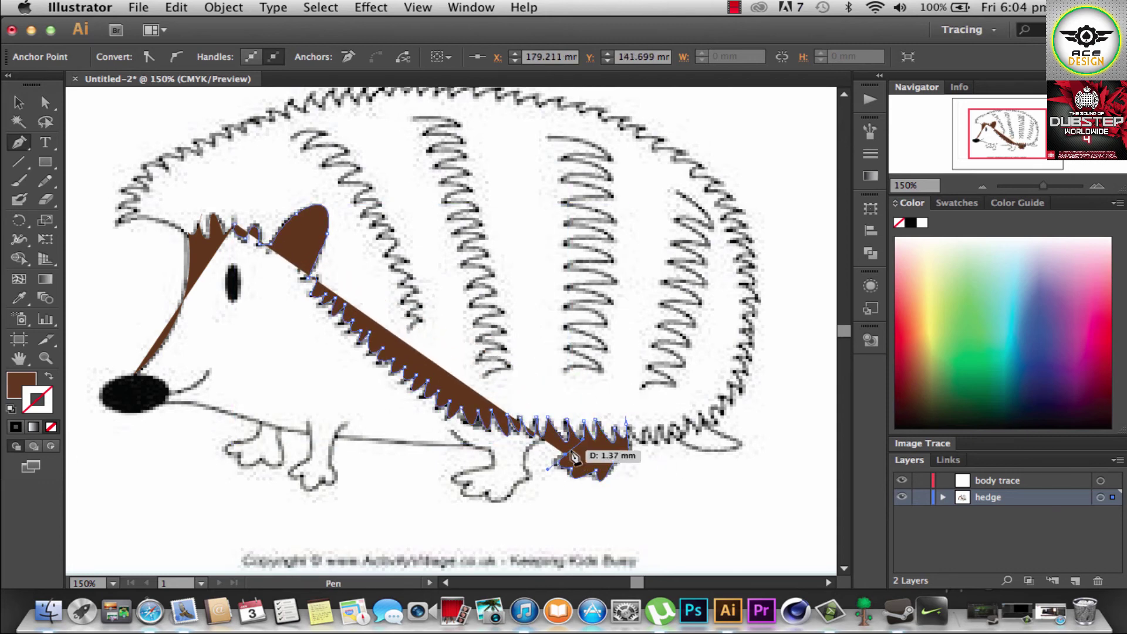
pyautogui.press('super+z')
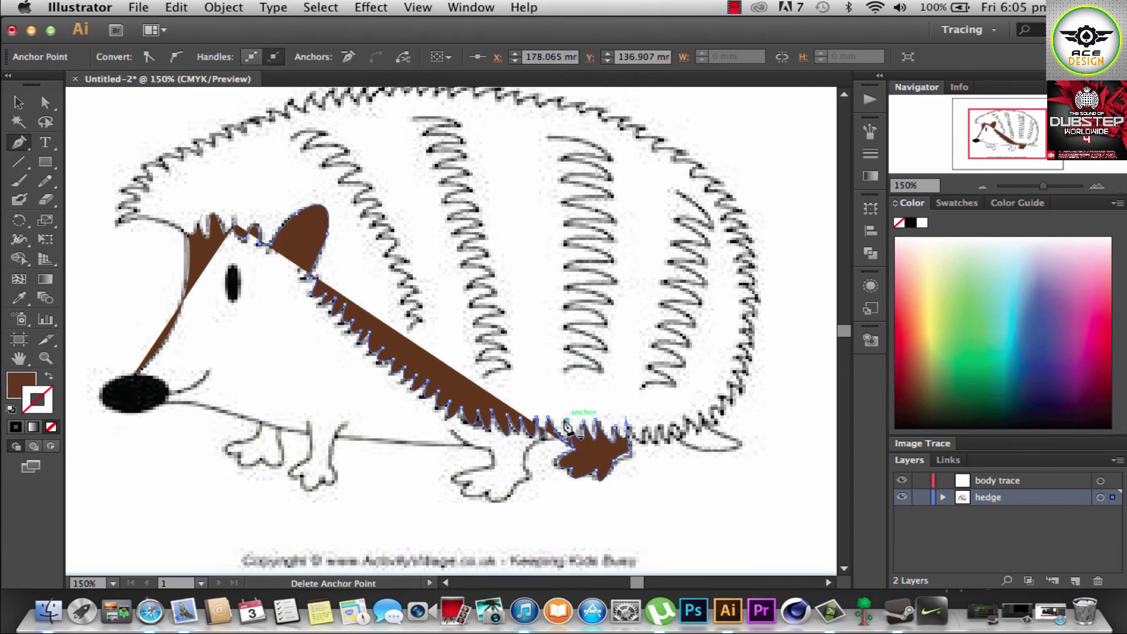
pyautogui.moveTo(578, 455)
pyautogui.mouseDown()
pyautogui.moveTo(545, 443)
pyautogui.moveTo(532, 464)
pyautogui.mouseUp()
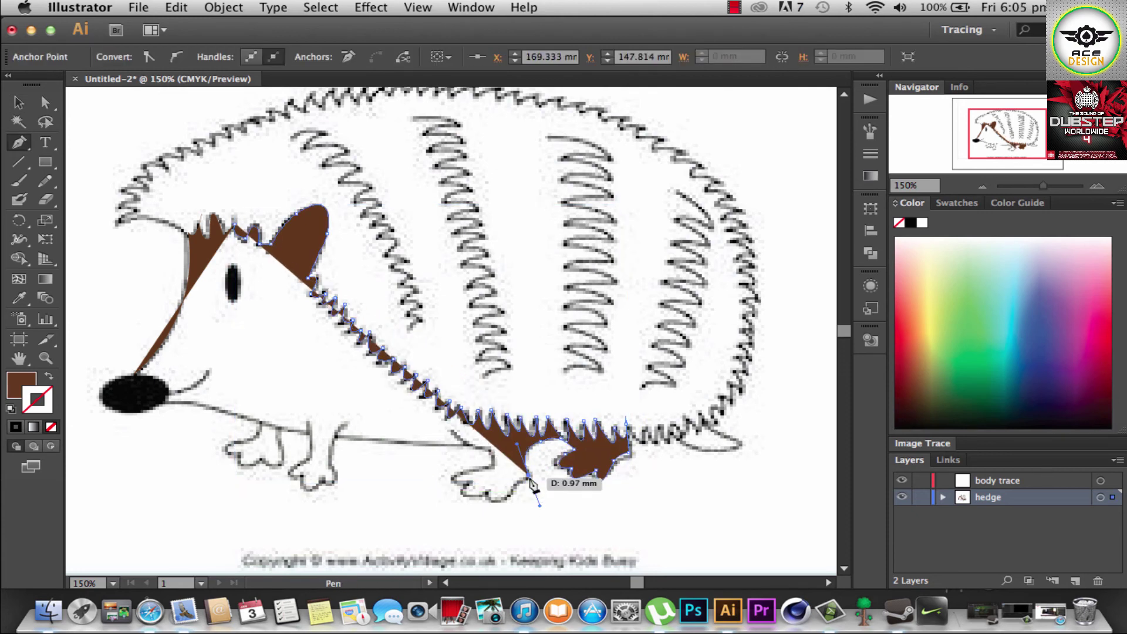
pyautogui.moveTo(487, 494)
pyautogui.mouseDown()
pyautogui.moveTo(511, 490)
pyautogui.moveTo(493, 492)
pyautogui.mouseUp()
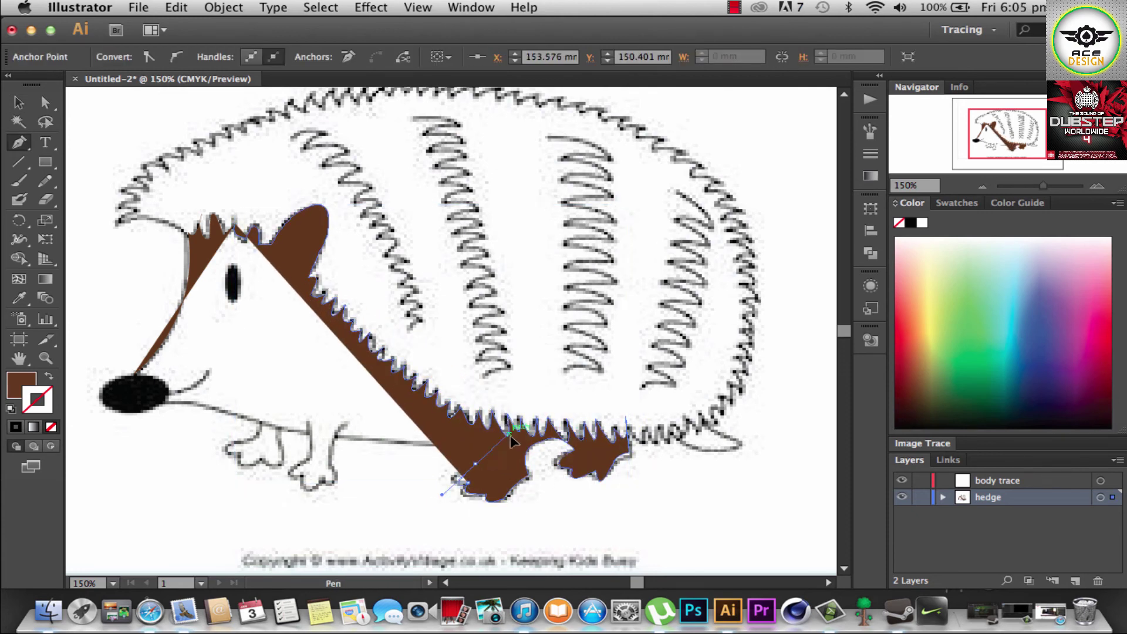
# - Trace around the front legs and up along the face edge
pyautogui.moveTo(334, 438); pyautogui.dragTo(364, 446)
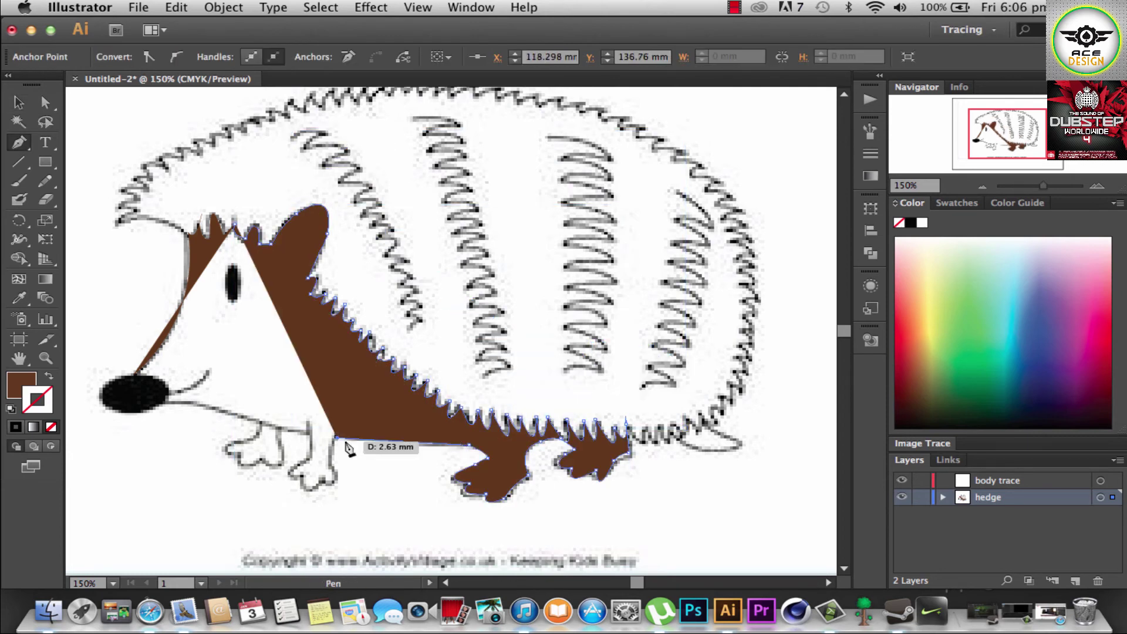
pyautogui.moveTo(323, 478)
pyautogui.mouseDown()
pyautogui.moveTo(327, 491)
pyautogui.moveTo(307, 465)
pyautogui.mouseUp()
pyautogui.moveTo(294, 389); pyautogui.dragTo(360, 348)
pyautogui.hotkey('ctrl', 'z')
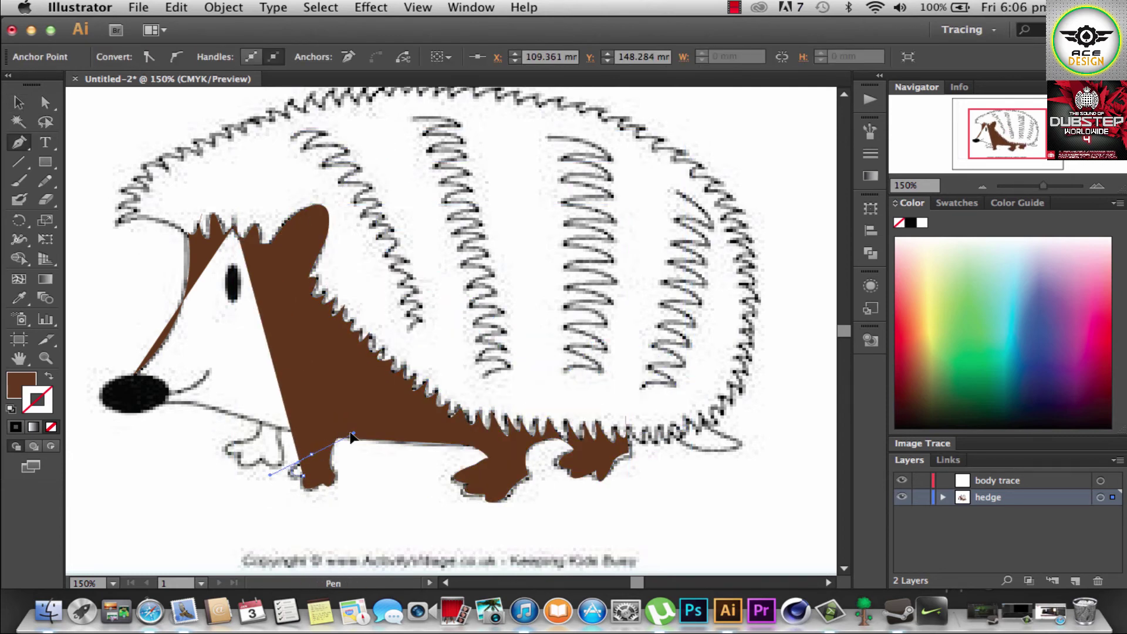
pyautogui.moveTo(258, 437)
pyautogui.mouseDown()
pyautogui.moveTo(307, 428)
pyautogui.moveTo(264, 428)
pyautogui.mouseUp()
# - Close the brown shape at the nose and check it by toggling the trace's visibility
pyautogui.click(144, 411)
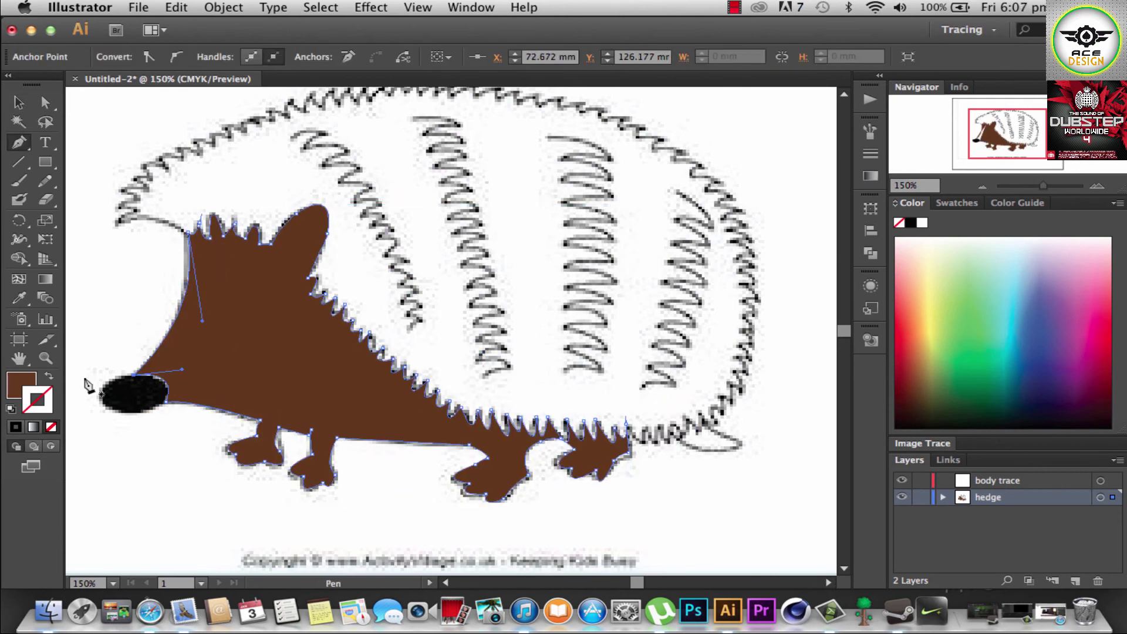
pyautogui.press('v')
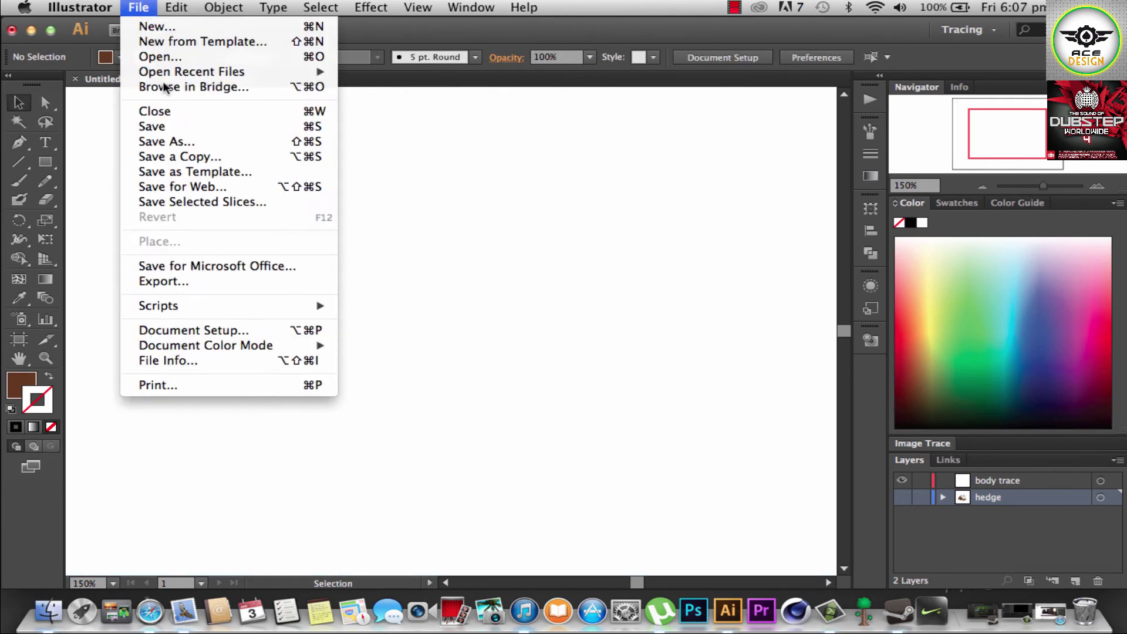
pyautogui.click(943, 497)
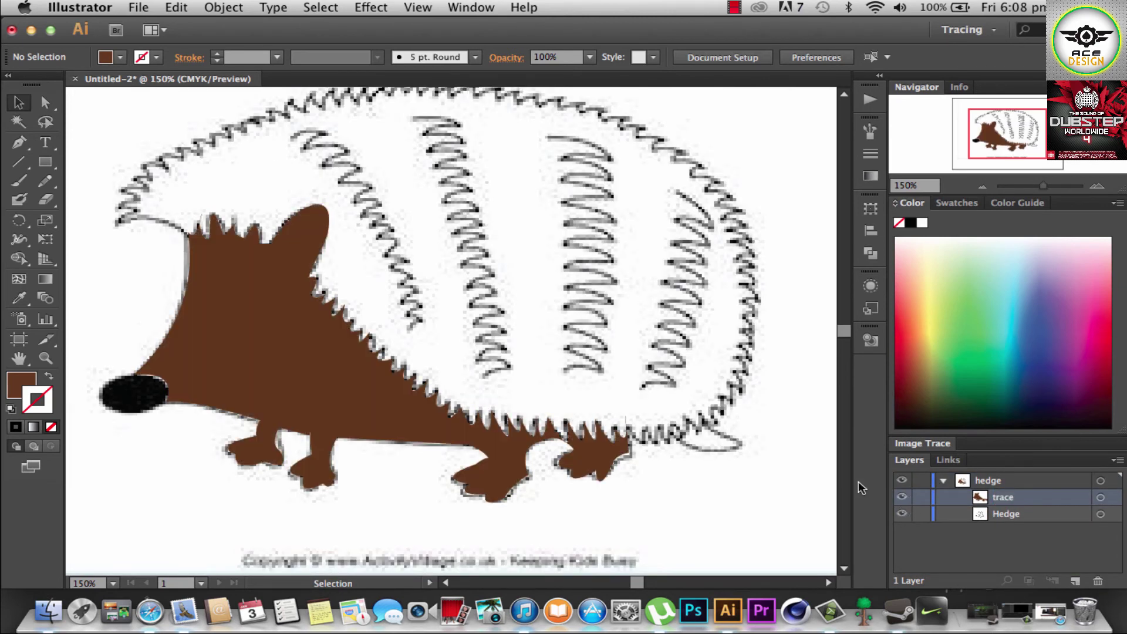
pyautogui.click(901, 498)
pyautogui.click(902, 497)
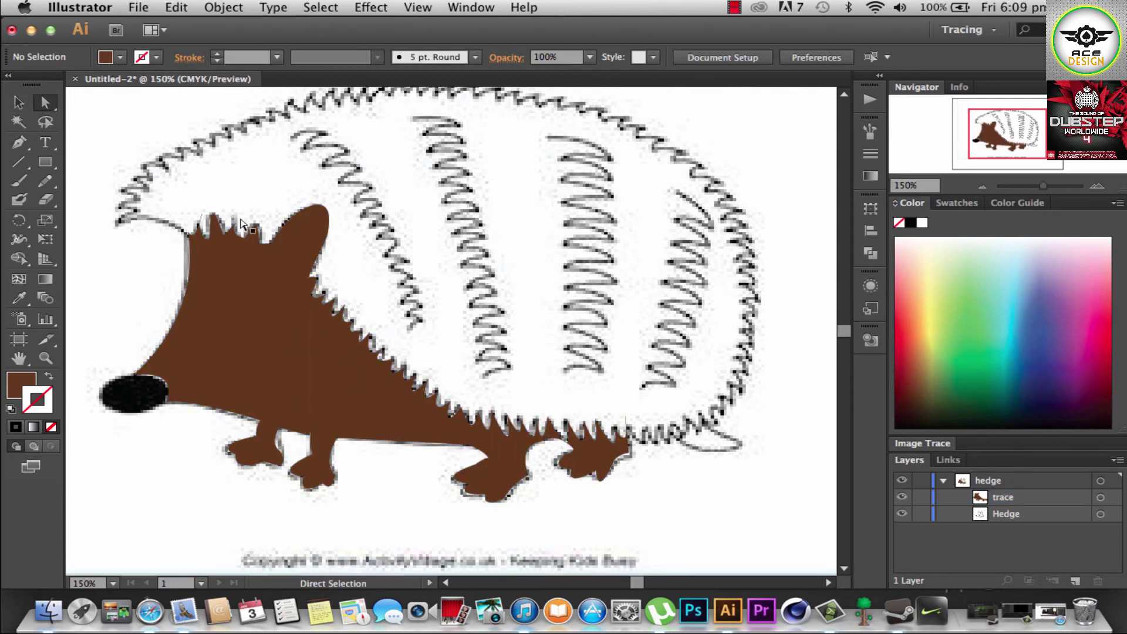
# - Delete the spike anchor points at the head top and along the back edge
pyautogui.press('p')
pyautogui.click(258, 231)
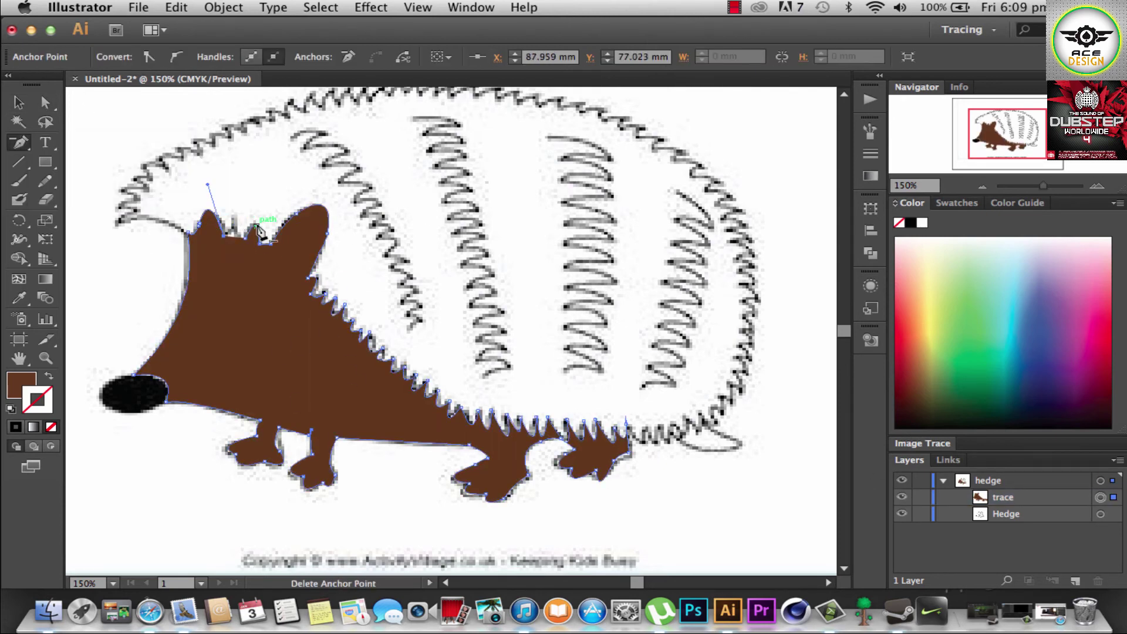
pyautogui.click(195, 235)
pyautogui.click(333, 301)
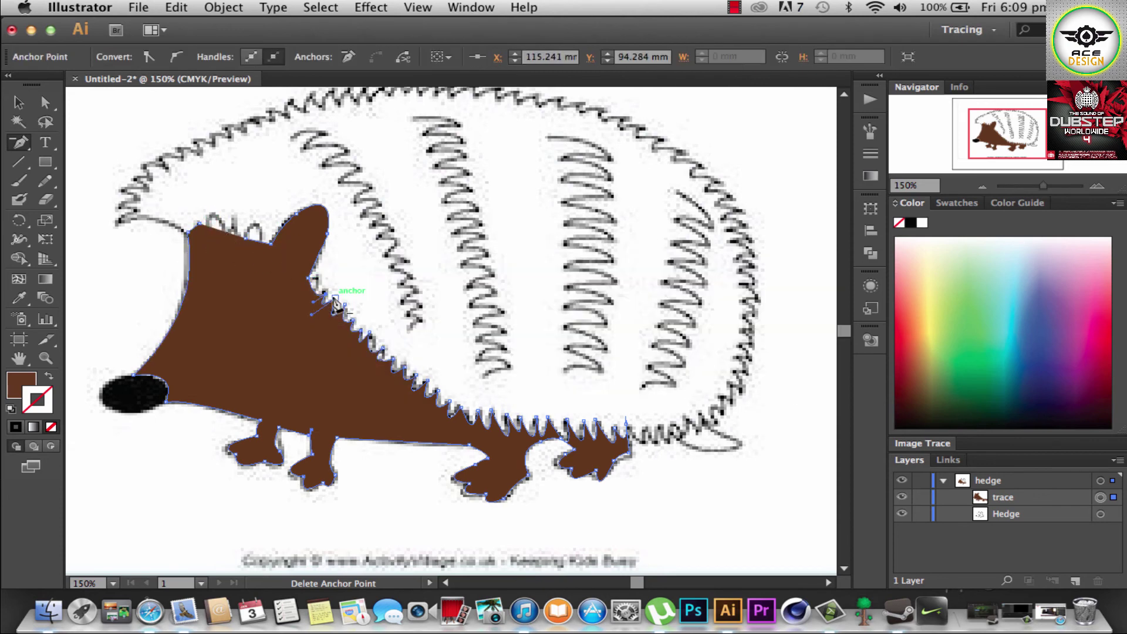
pyautogui.click(444, 397)
pyautogui.press('Return')
pyautogui.press('Delete')
# - Remove the tail spike points and raise the head-top anchor
pyautogui.press('a')
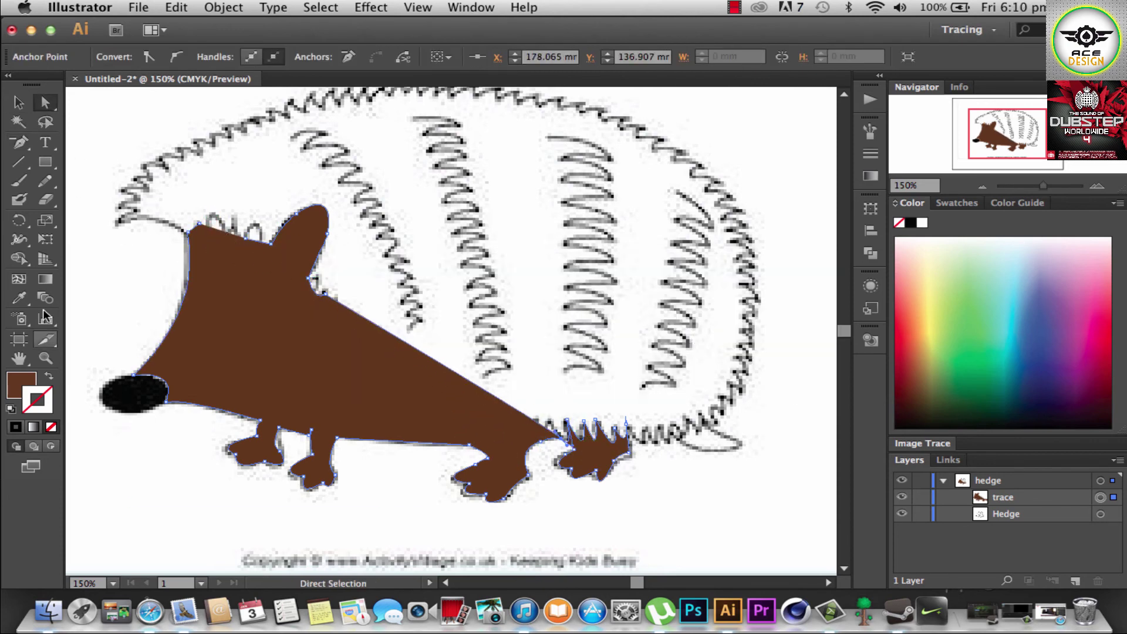
pyautogui.press('p')
pyautogui.scroll(5, 593, 440)
pyautogui.click(610, 423)
pyautogui.scroll(-5, 611, 423)
pyautogui.scroll(1, 687, 463)
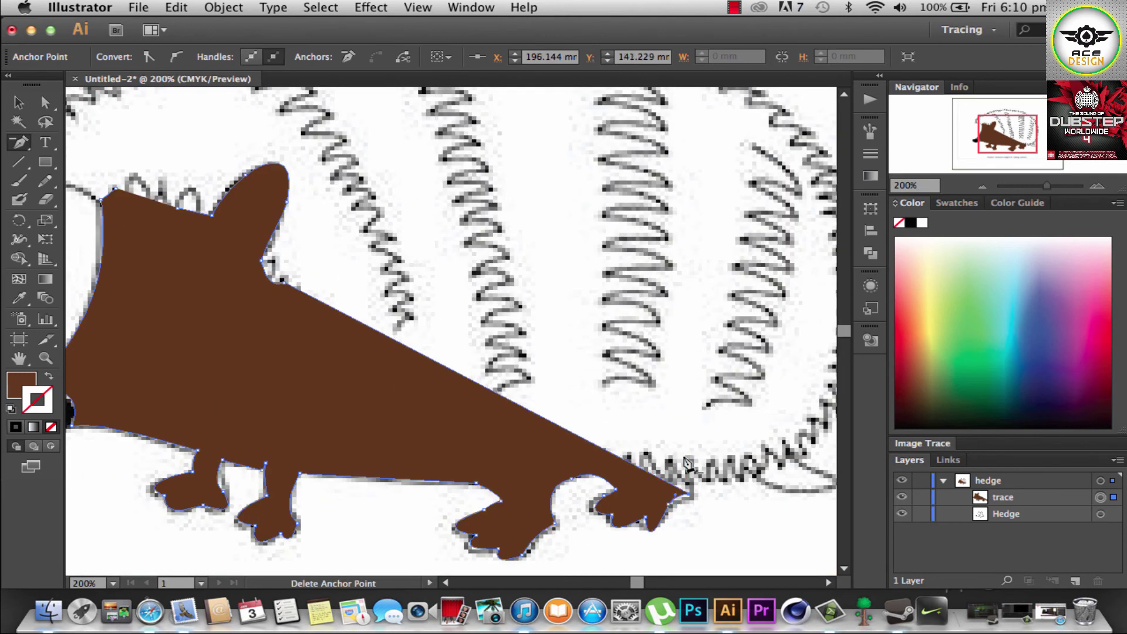
pyautogui.click(684, 459)
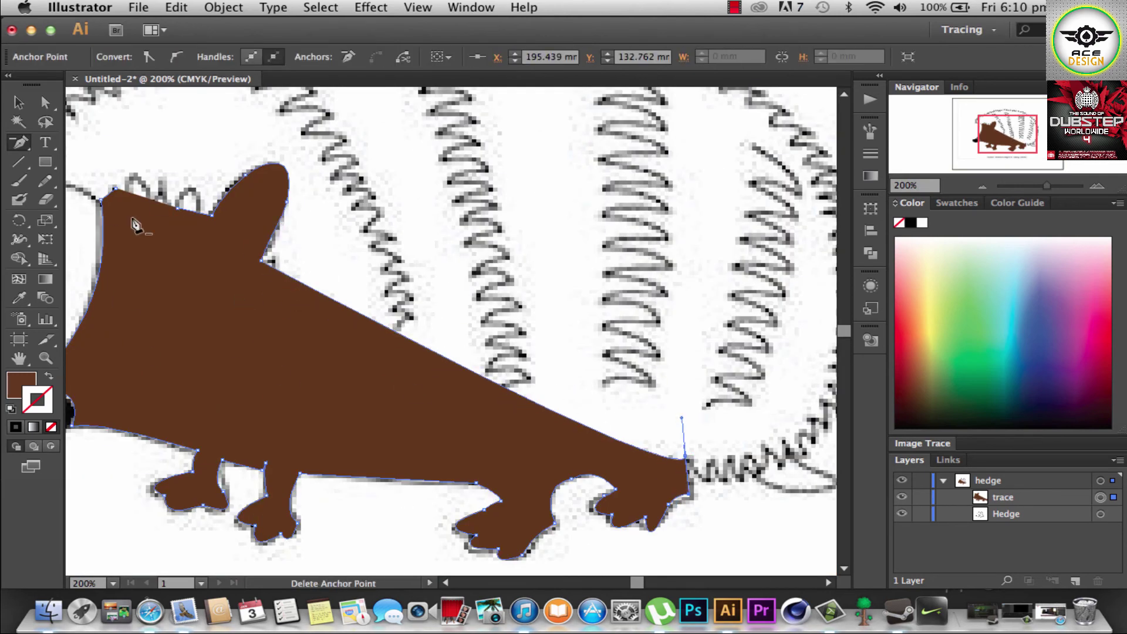
pyautogui.moveTo(176, 208); pyautogui.dragTo(172, 171)
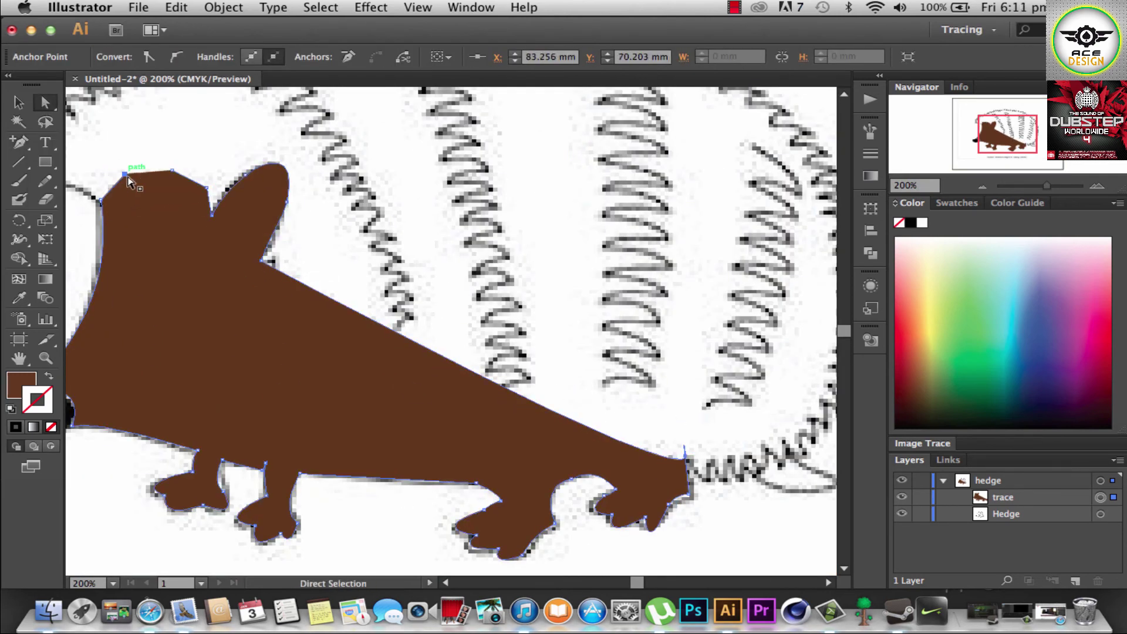
# - Fit the artboard in view, add a 'fur' sublayer inside hedge, and hide the trace
pyautogui.press('v')
pyautogui.press('super+0')
pyautogui.click(255, 379)
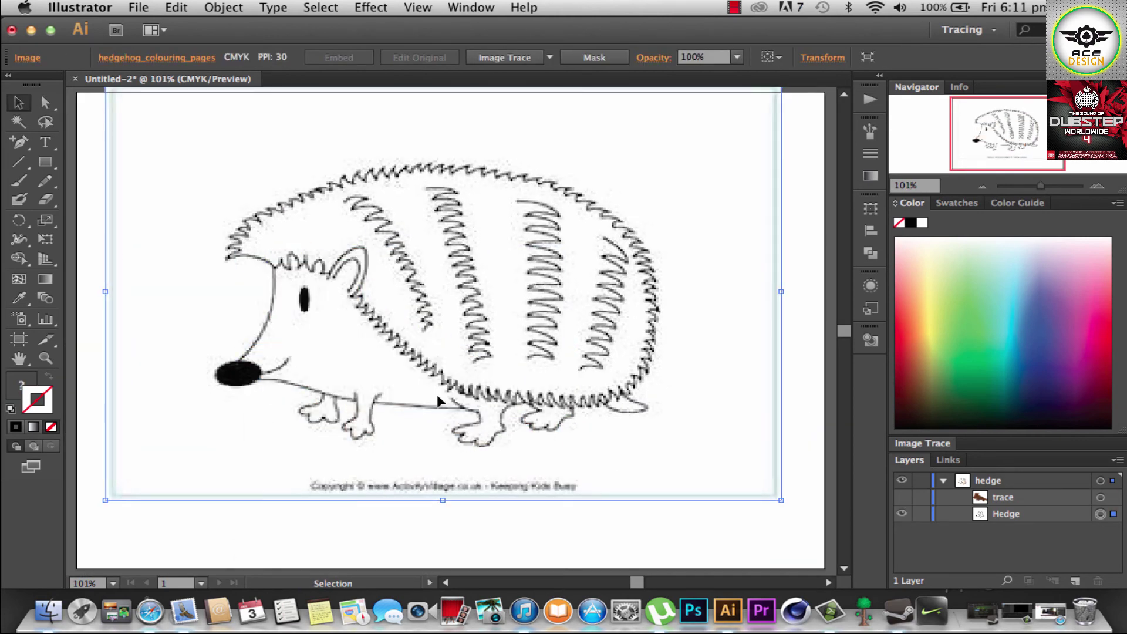
pyautogui.click(1075, 581)
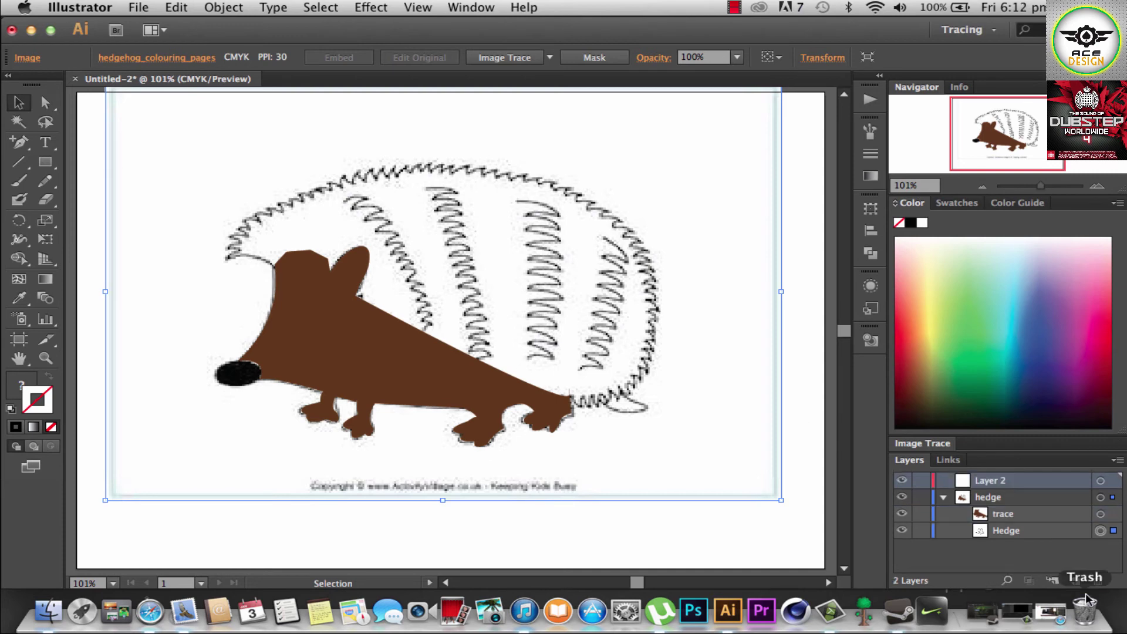
pyautogui.write('fur')
pyautogui.click(902, 514)
# - Start a pale-yellow-filled Pen path at the head's top-left
pyautogui.press('p')
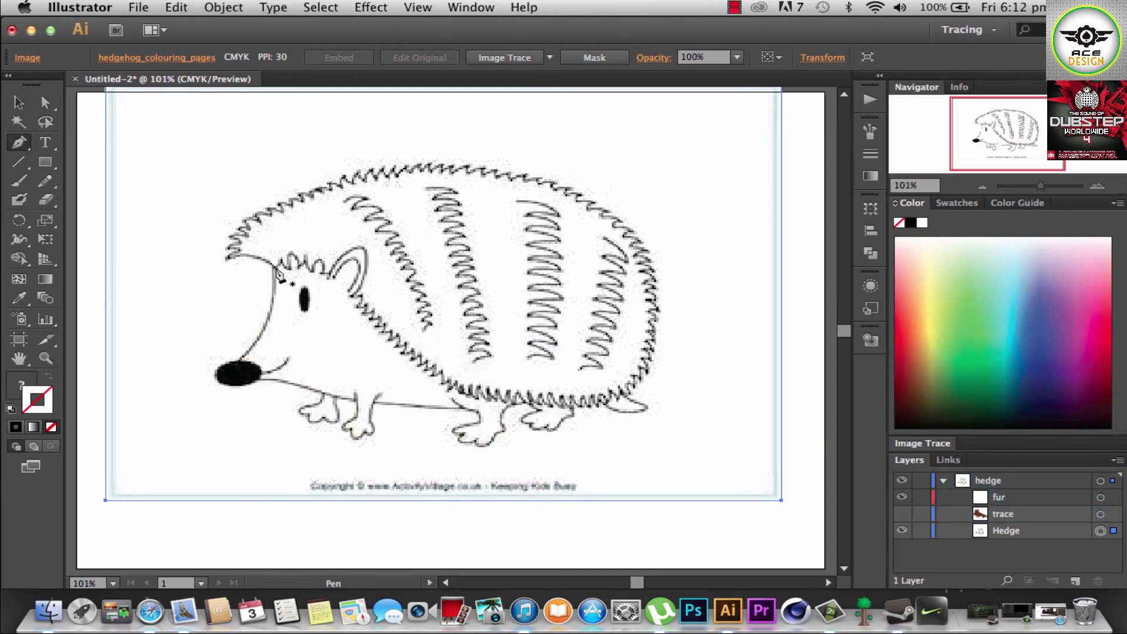
pyautogui.hotkey('ctrl', '+')
pyautogui.click(170, 323)
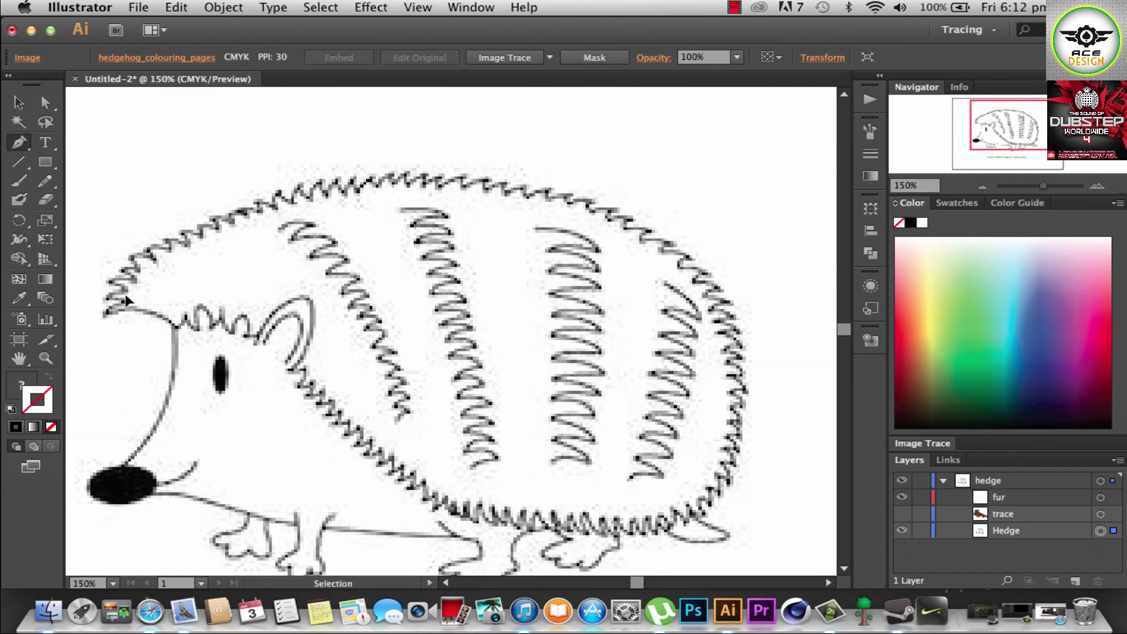
pyautogui.click(120, 56)
pyautogui.click(35, 102)
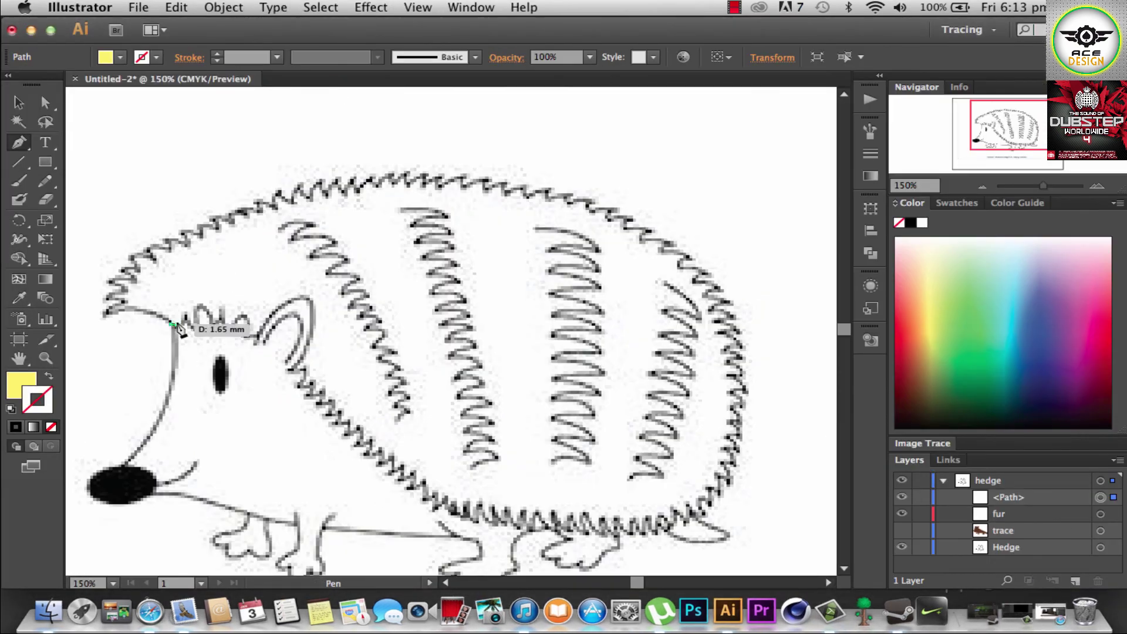
pyautogui.hscroll(-5, 116, 332)
pyautogui.click(277, 311)
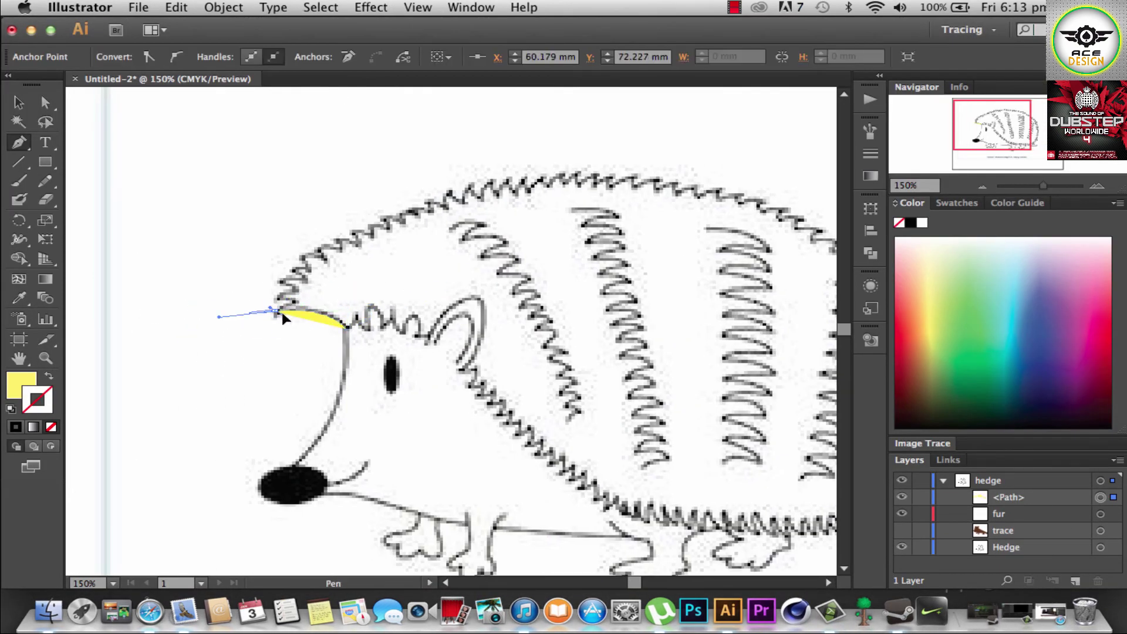
pyautogui.keyDown('ctrl'); pyautogui.click(170, 232); pyautogui.keyUp('ctrl')
pyautogui.click(276, 311)
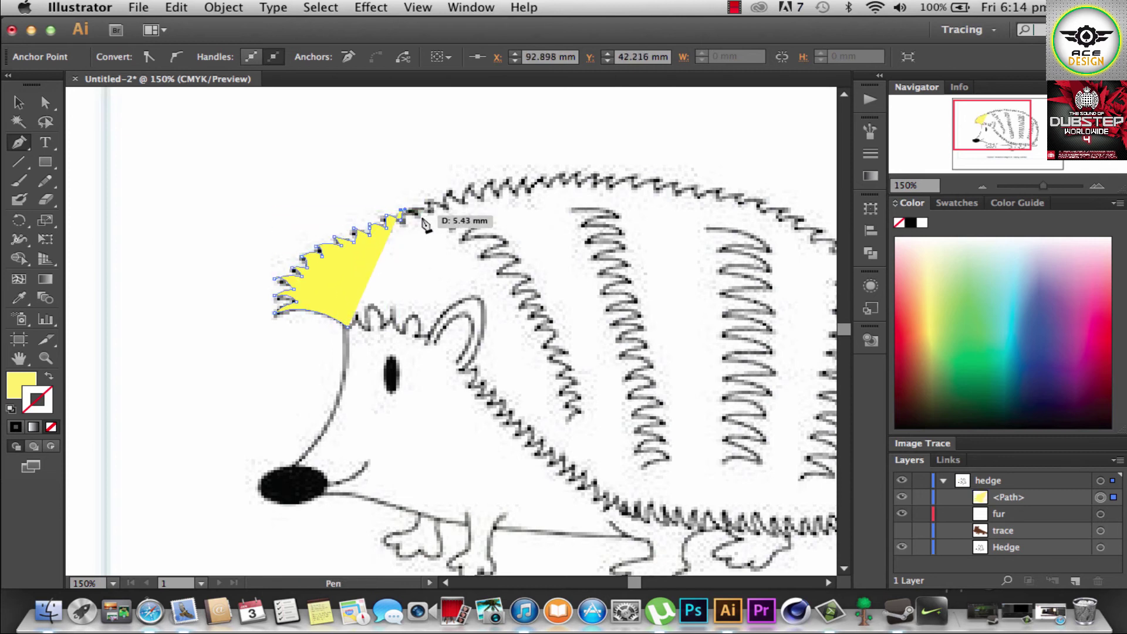
# - Trace the first spikes along the top of the back
pyautogui.click(467, 186)
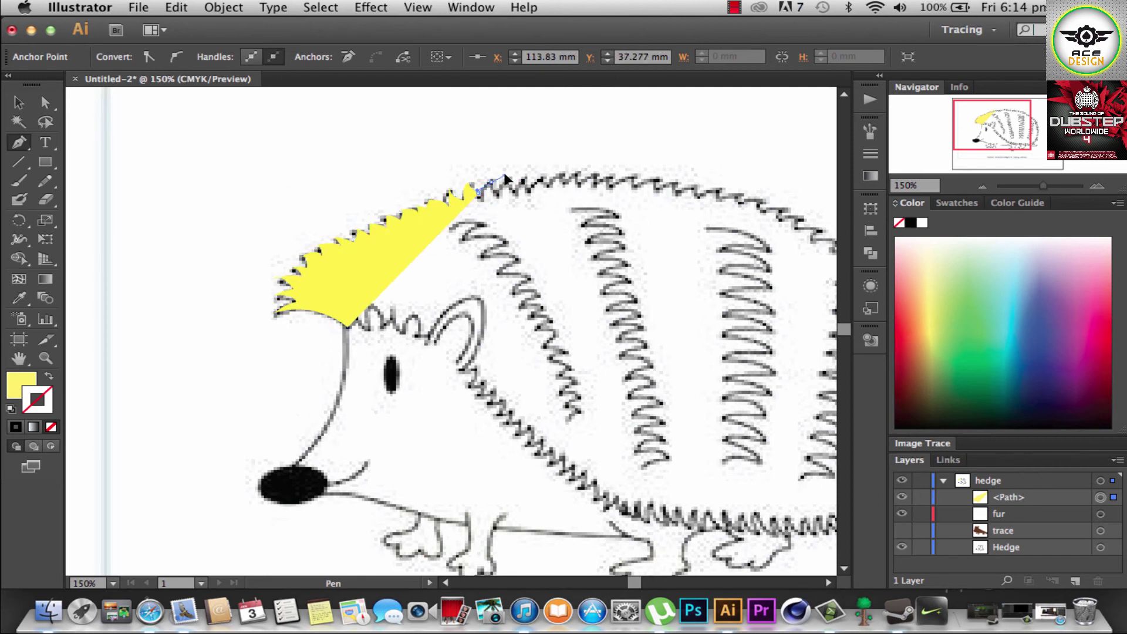
pyautogui.click(558, 176)
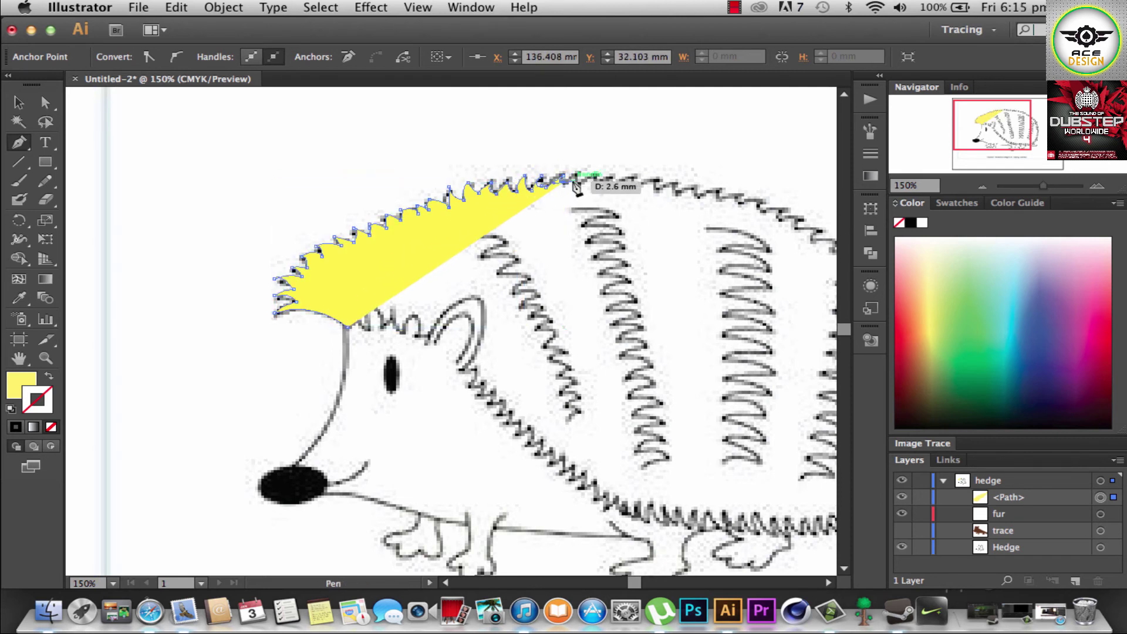
pyautogui.click(594, 178)
pyautogui.click(610, 186)
pyautogui.click(652, 180)
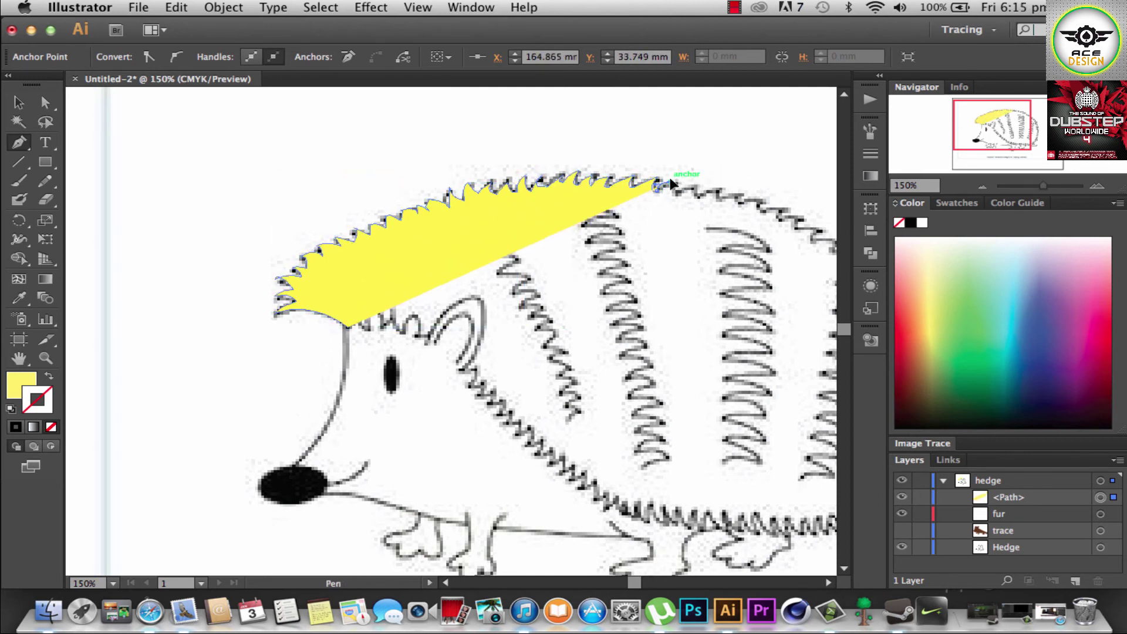
pyautogui.click(693, 183)
pyautogui.moveTo(636, 581); pyautogui.dragTo(644, 582)
pyautogui.hotkey('ctrl', '0')
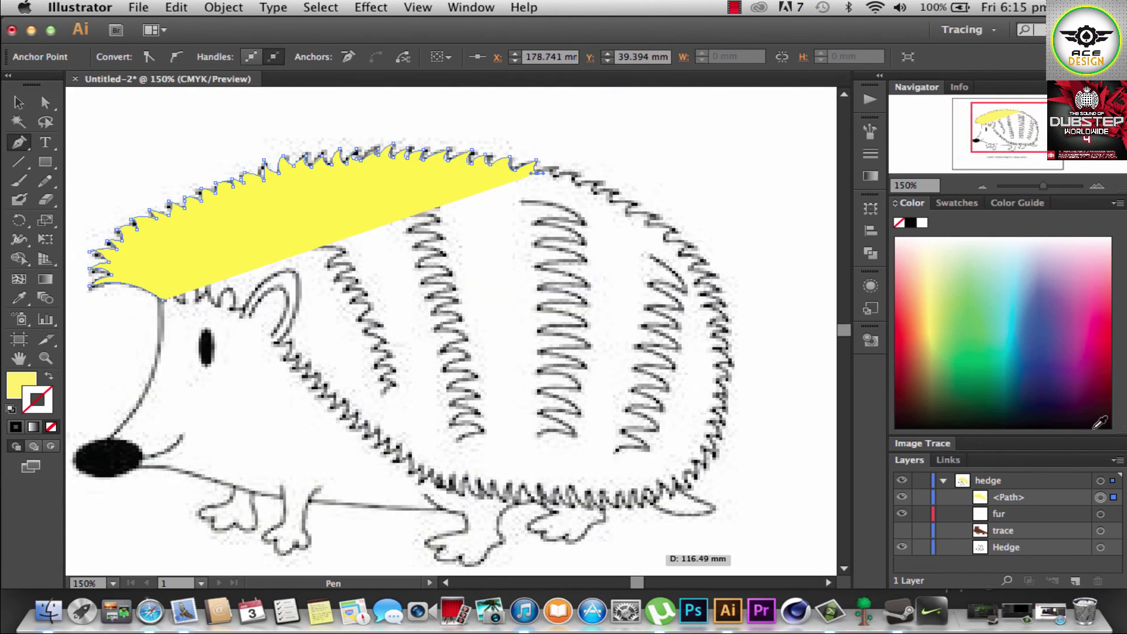
pyautogui.scroll(5, 699, 293)
pyautogui.moveTo(700, 292); pyautogui.dragTo(364, 288)
# - Continue tracing the spiky outline further along the back
pyautogui.click(427, 269)
pyautogui.click(421, 299)
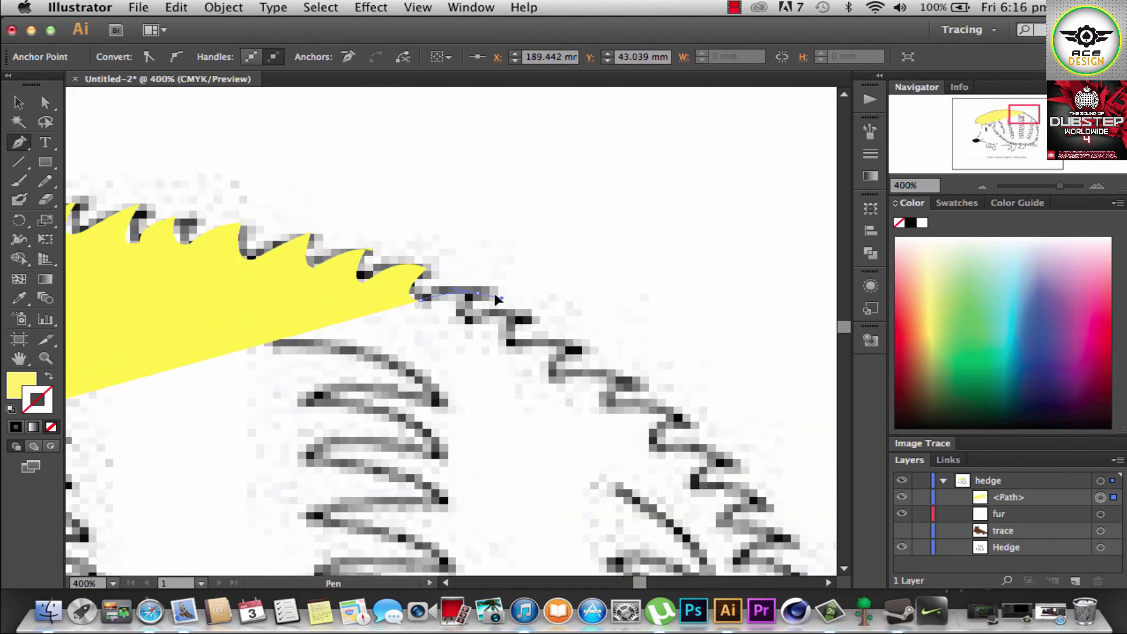
pyautogui.click(479, 292)
pyautogui.click(526, 317)
pyautogui.click(578, 351)
pyautogui.click(630, 381)
pyautogui.click(603, 401)
pyautogui.click(681, 418)
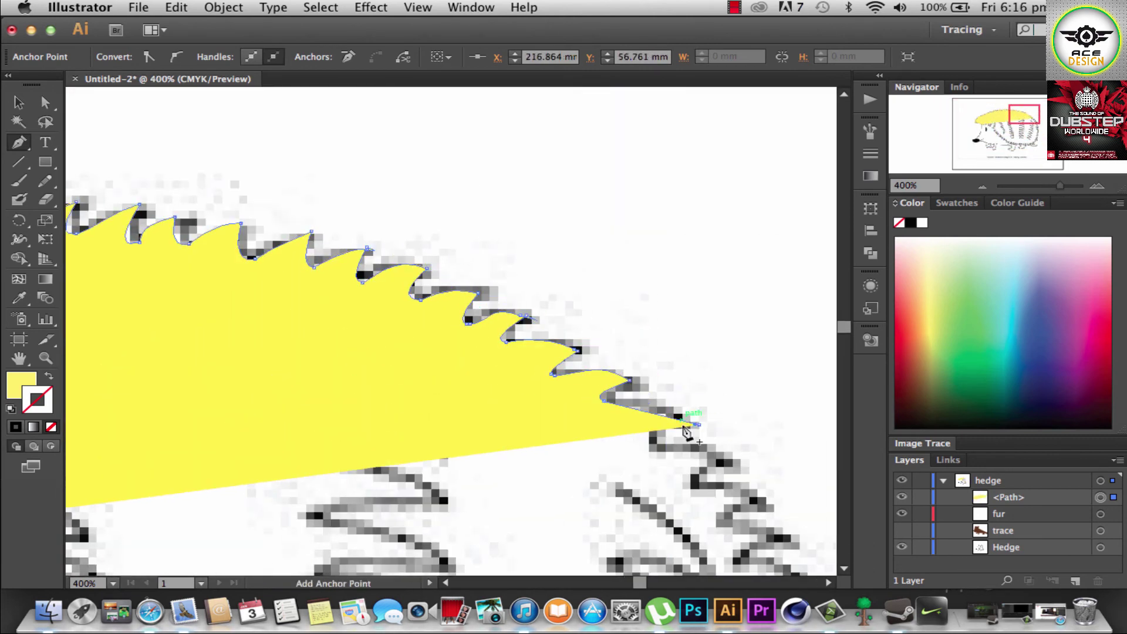
pyautogui.click(651, 442)
pyautogui.click(738, 465)
pyautogui.scroll(-5, 724, 482)
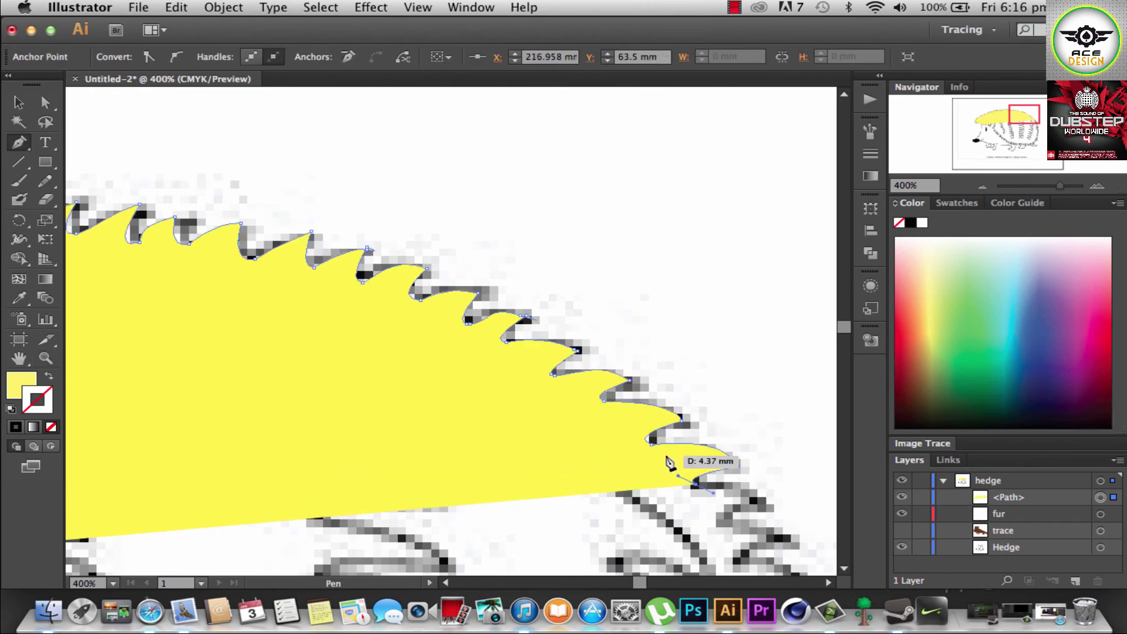
pyautogui.scroll(5, 523, 327)
# - Trace spikes down the right side of the back, starting with a curved point
pyautogui.moveTo(567, 194); pyautogui.dragTo(581, 218)
pyautogui.click(525, 202)
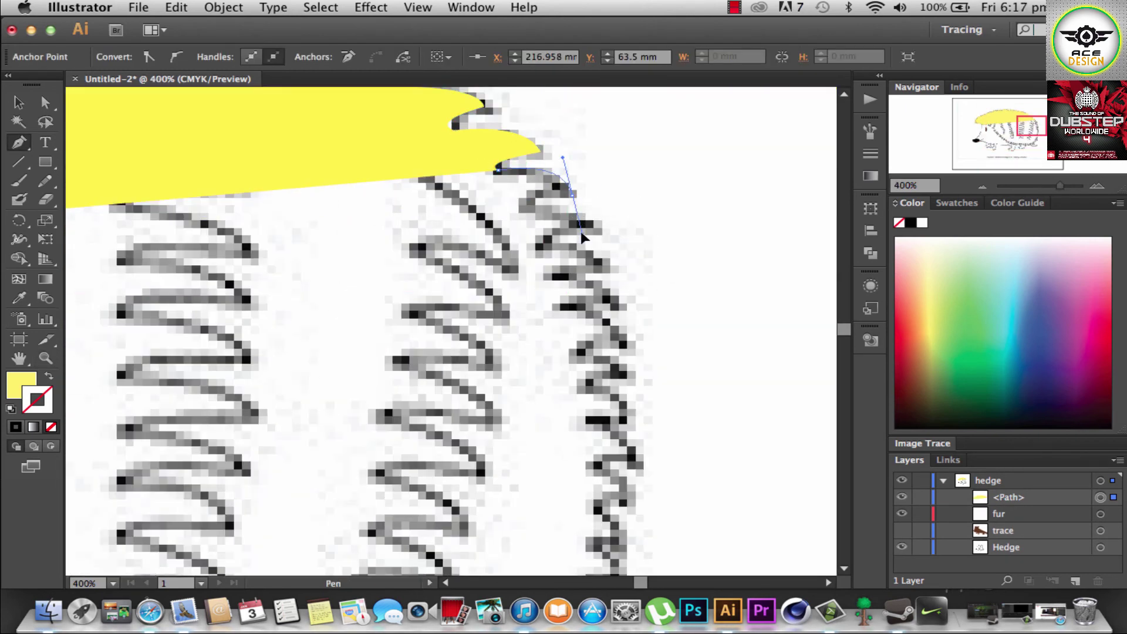
pyautogui.click(590, 226)
pyautogui.click(539, 241)
pyautogui.click(602, 264)
pyautogui.click(543, 273)
pyautogui.click(614, 303)
# - Continue the spike anchors down the fur's right edge
pyautogui.click(562, 304)
pyautogui.click(624, 343)
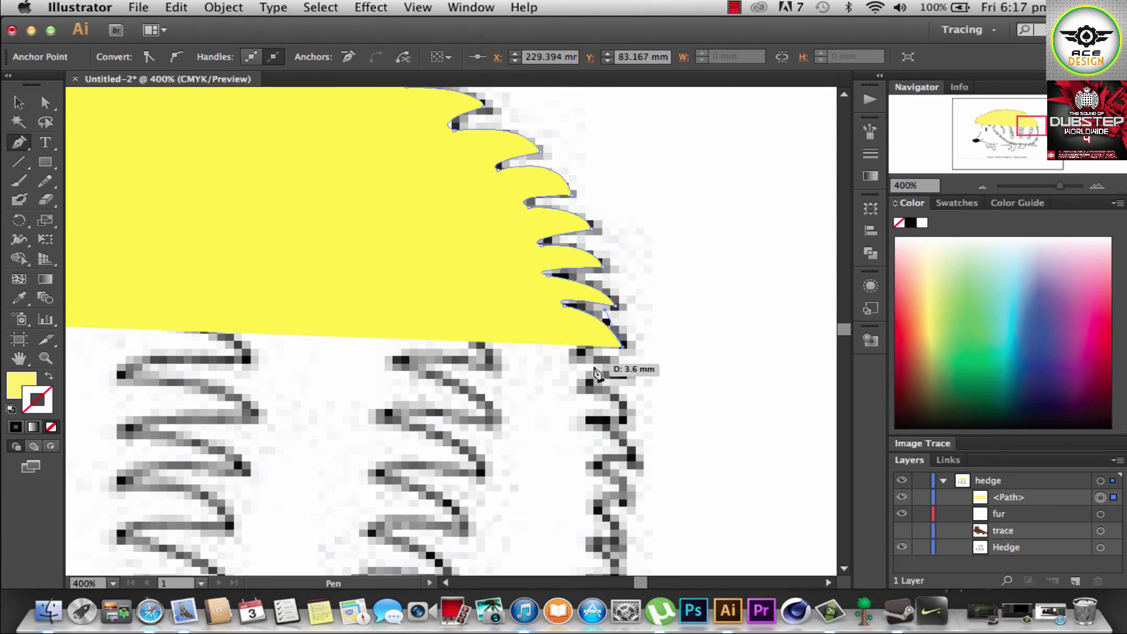
pyautogui.click(578, 350)
pyautogui.click(628, 382)
pyautogui.click(587, 420)
pyautogui.click(597, 467)
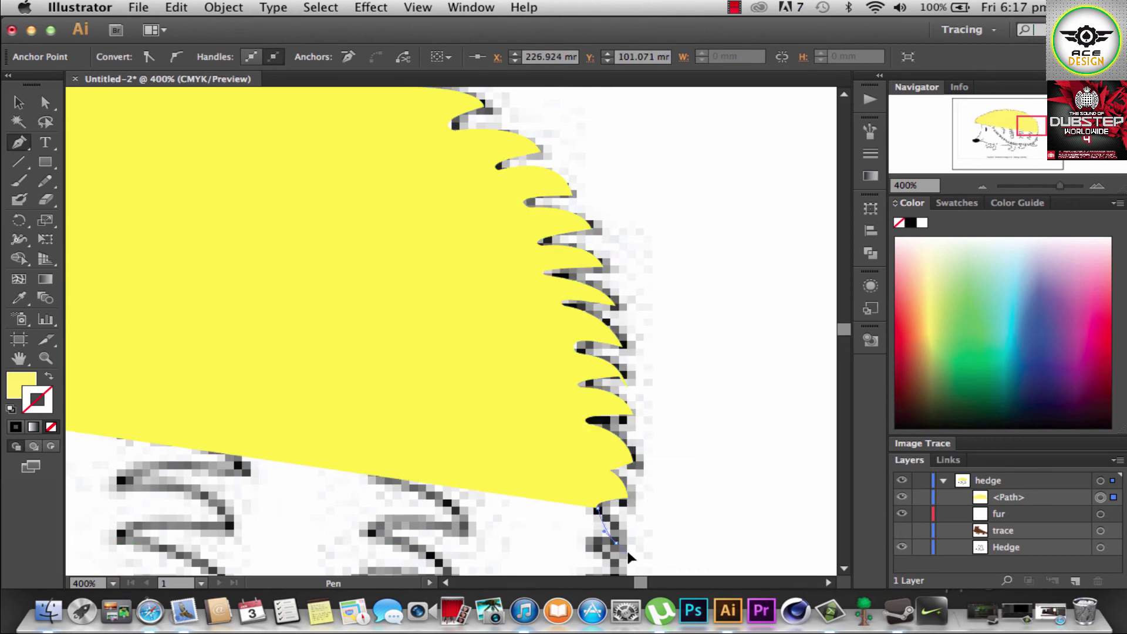
# - Add spikes around the rear to the bottom of the fur
pyautogui.scroll(-4, 628, 516)
pyautogui.click(622, 352)
pyautogui.click(657, 391)
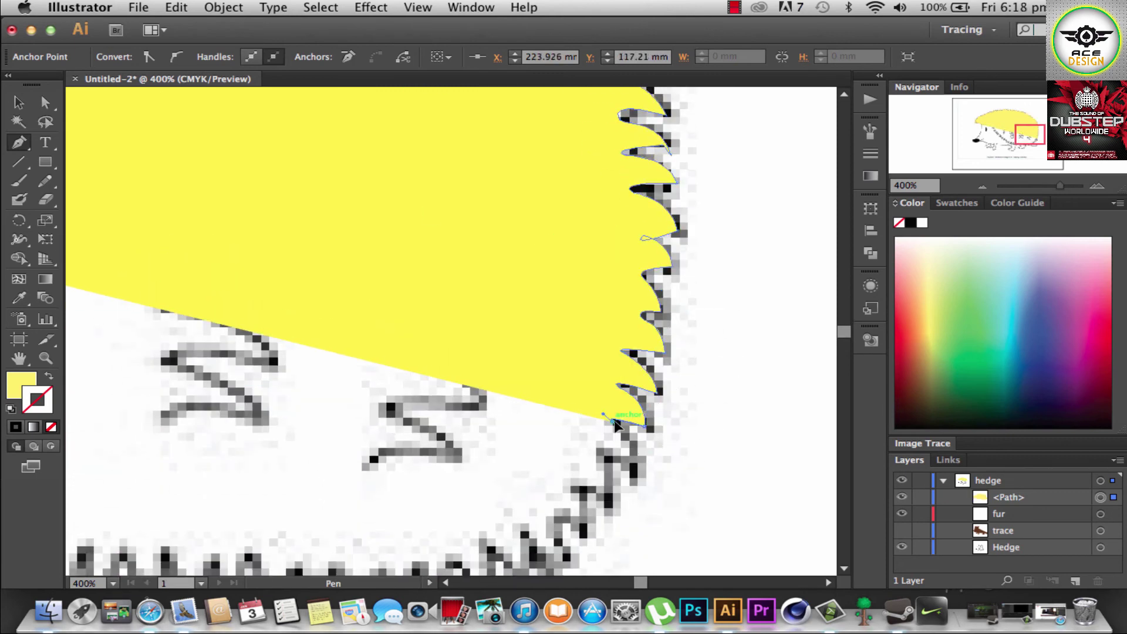
pyautogui.scroll(-3, 624, 395)
pyautogui.click(591, 327)
pyautogui.click(567, 369)
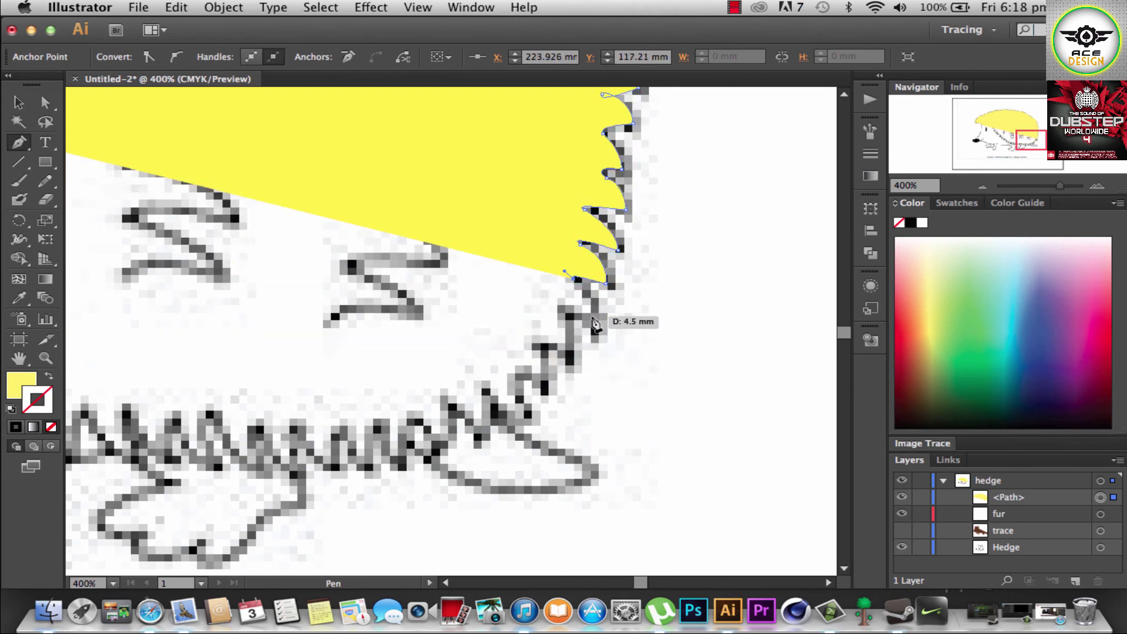
# - Trace spikes down-left and leftward along the fur's underside
pyautogui.click(548, 354)
pyautogui.click(524, 371)
pyautogui.click(530, 418)
pyautogui.click(479, 386)
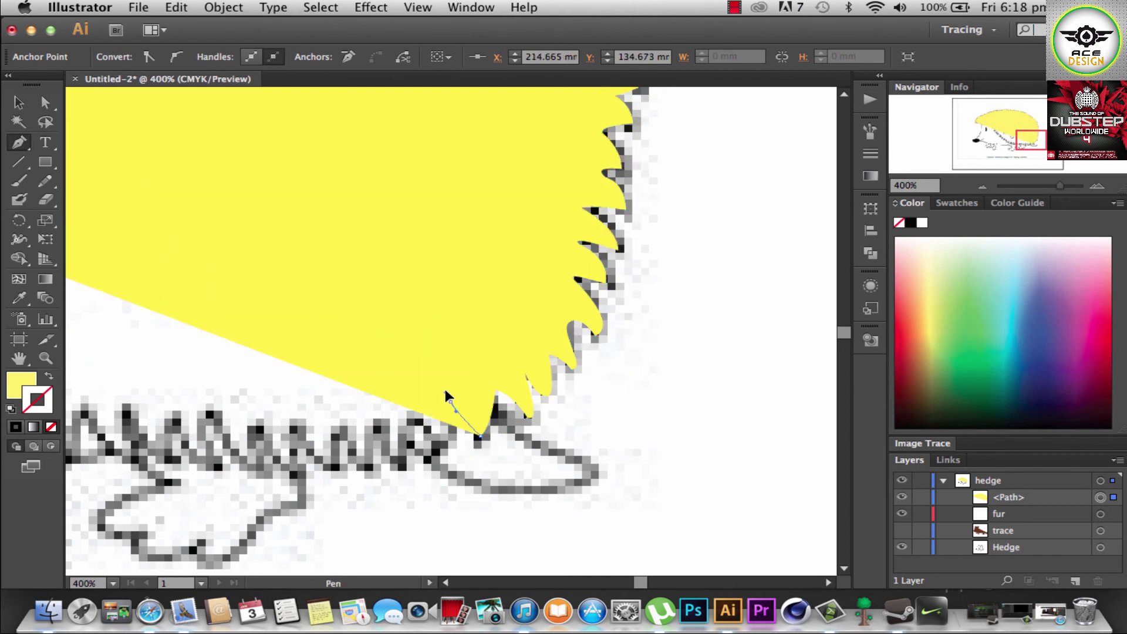
pyautogui.click(480, 436)
pyautogui.click(452, 403)
pyautogui.click(439, 453)
pyautogui.click(409, 413)
pyautogui.click(397, 459)
pyautogui.click(377, 422)
# - Add more spike anchors running left along the bottom edge
pyautogui.hscroll(-5, 400, 465)
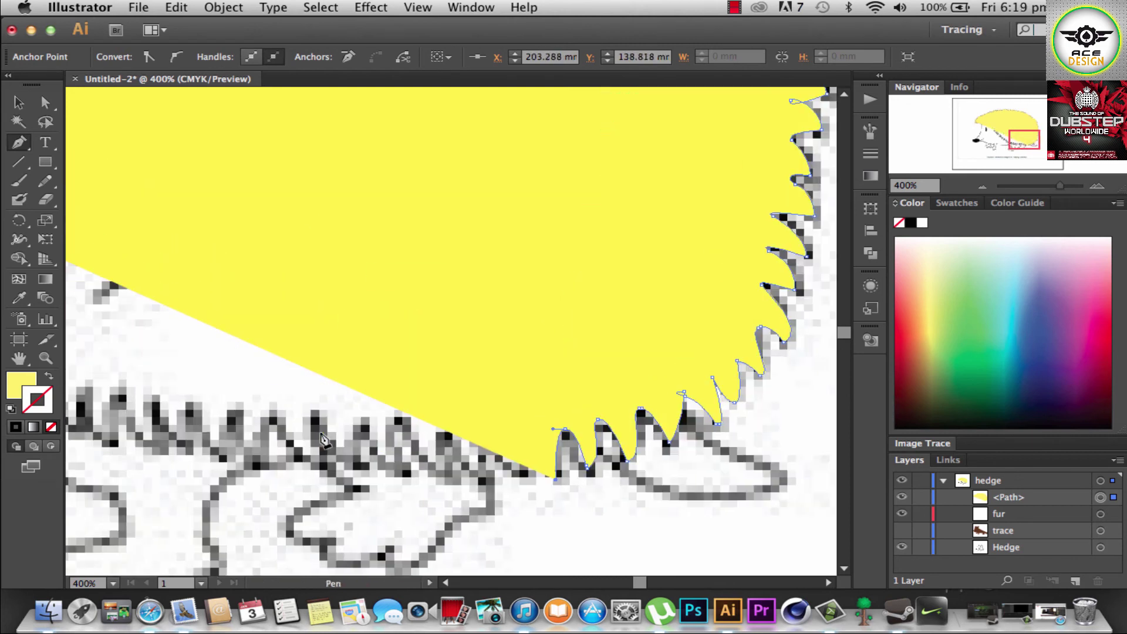
pyautogui.click(560, 483)
pyautogui.click(526, 478)
pyautogui.moveTo(486, 437); pyautogui.dragTo(503, 433)
pyautogui.click(482, 481)
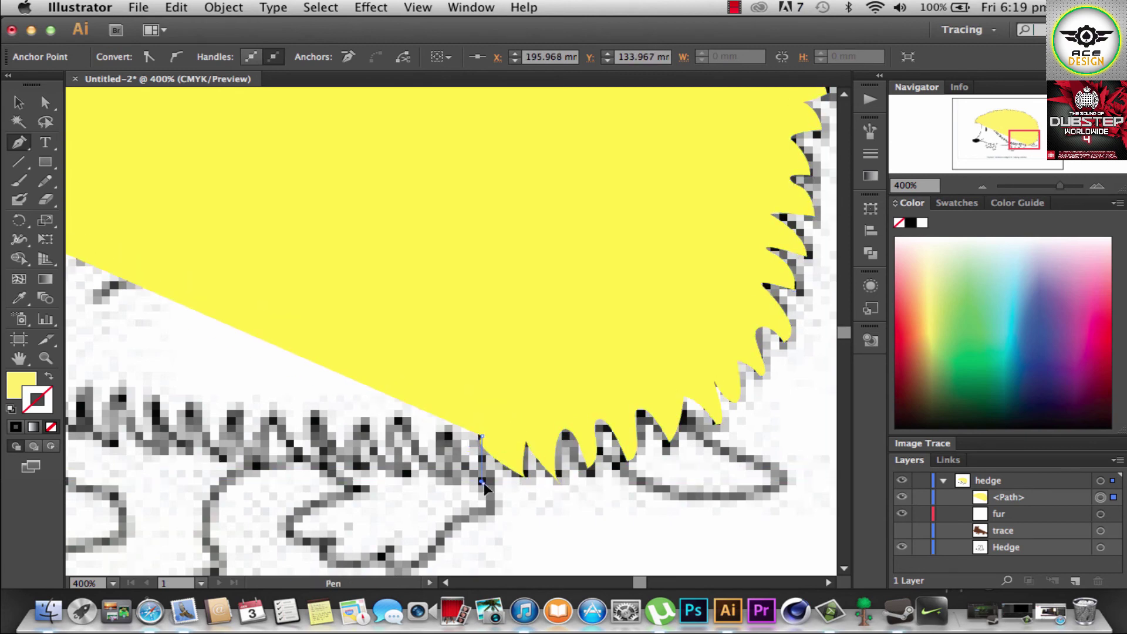
pyautogui.click(442, 434)
pyautogui.click(443, 479)
pyautogui.click(405, 435)
pyautogui.click(405, 474)
# - Curve the final spikes at the path's left end
pyautogui.moveTo(361, 430); pyautogui.dragTo(347, 430)
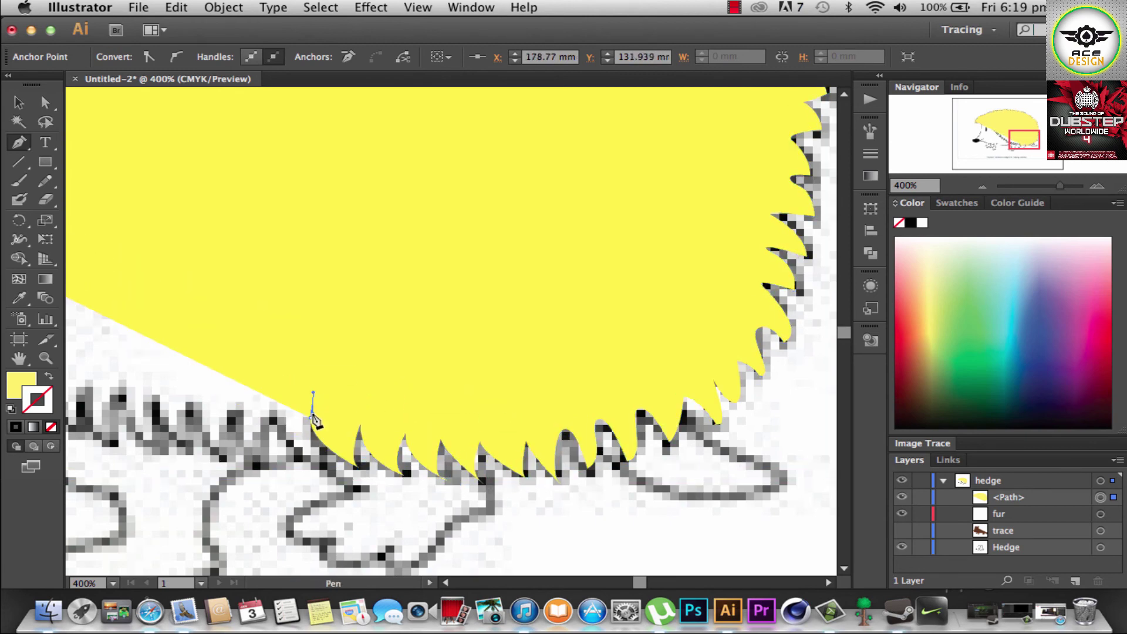
pyautogui.click(303, 477)
pyautogui.moveTo(232, 428); pyautogui.dragTo(250, 412)
pyautogui.hotkey('ctrl', '-')
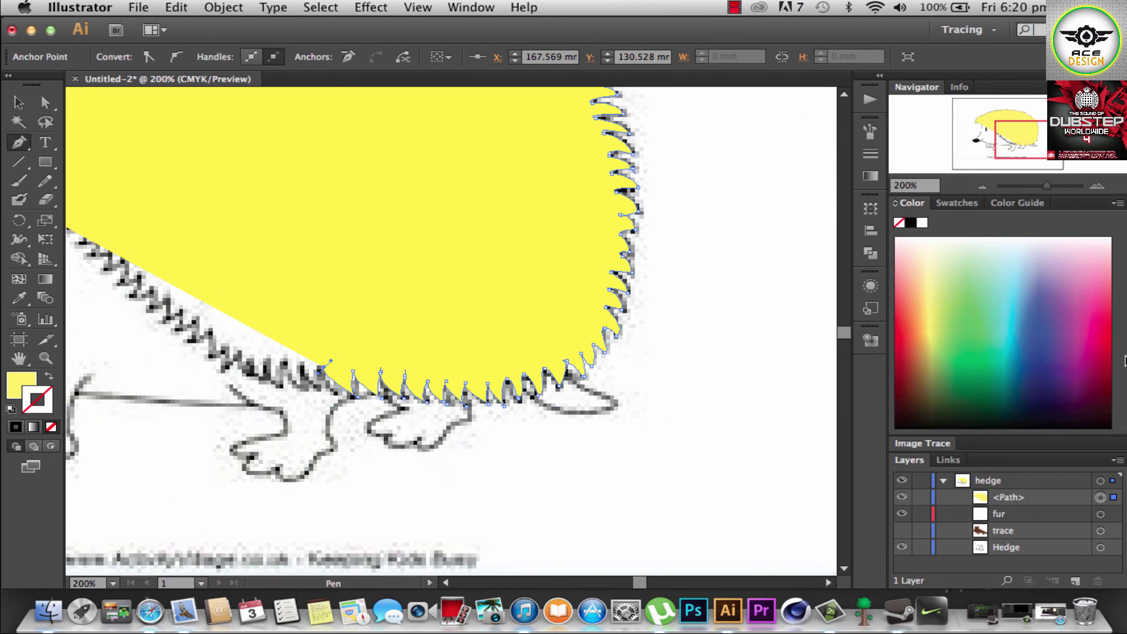
# - Add spike anchors along the lower fur edge
pyautogui.hotkey('ctrl', '+')
pyautogui.hotkey('ctrl', '+')
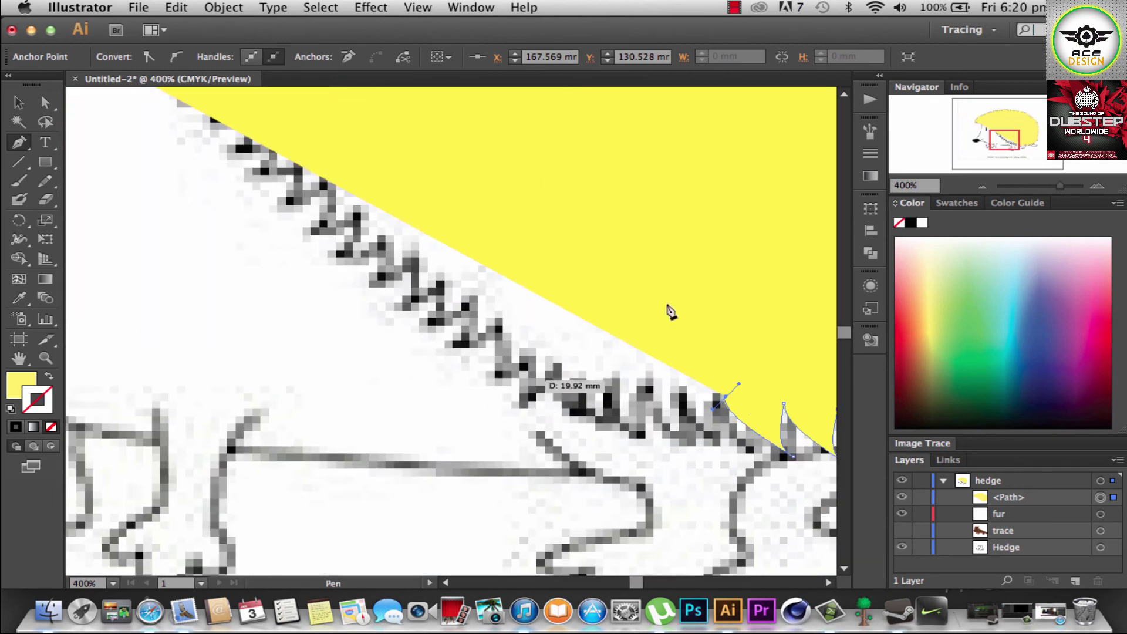
pyautogui.click(674, 399)
pyautogui.click(671, 449)
pyautogui.click(626, 386)
pyautogui.click(611, 424)
pyautogui.click(569, 370)
pyautogui.click(522, 405)
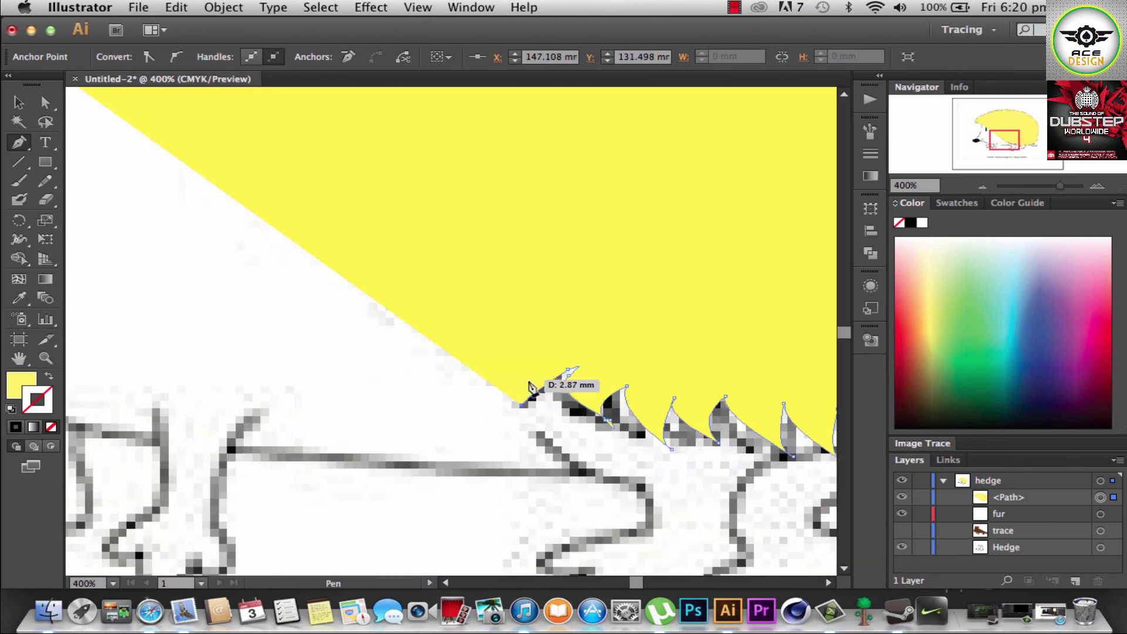
# - Continue the spikes up-left toward the face, curving the final point
pyautogui.click(523, 364)
pyautogui.click(497, 373)
pyautogui.click(455, 344)
pyautogui.click(429, 323)
pyautogui.click(399, 307)
pyautogui.moveTo(399, 262); pyautogui.dragTo(379, 284)
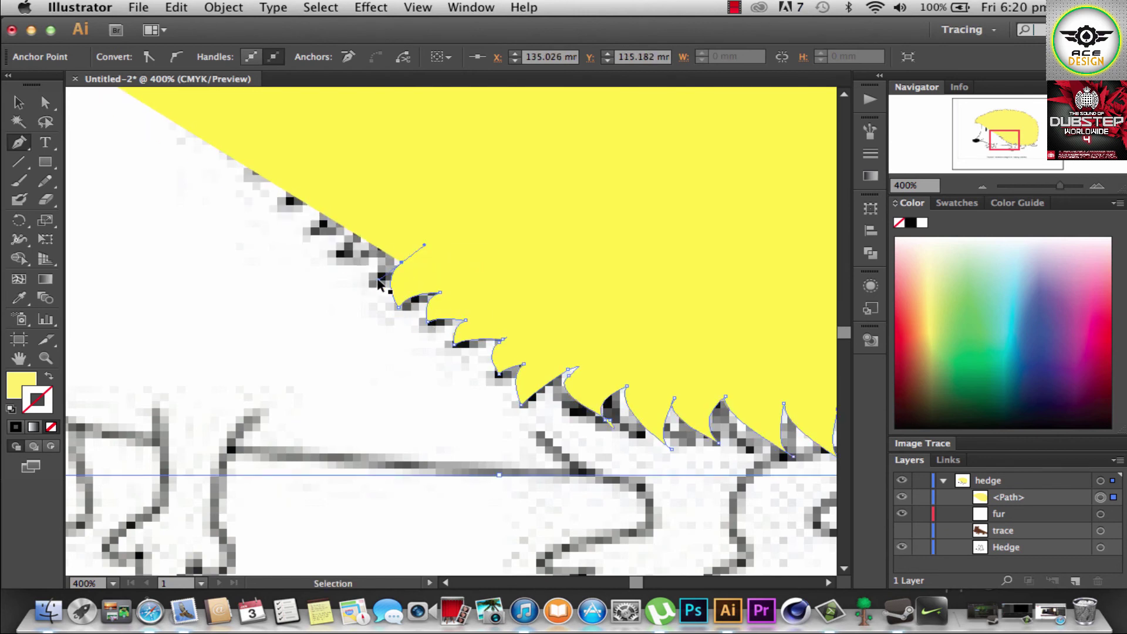
# - Fade the fur shape to see the sketch, then delete a stray new path
pyautogui.click(37, 57)
pyautogui.click(147, 77)
pyautogui.press('a')
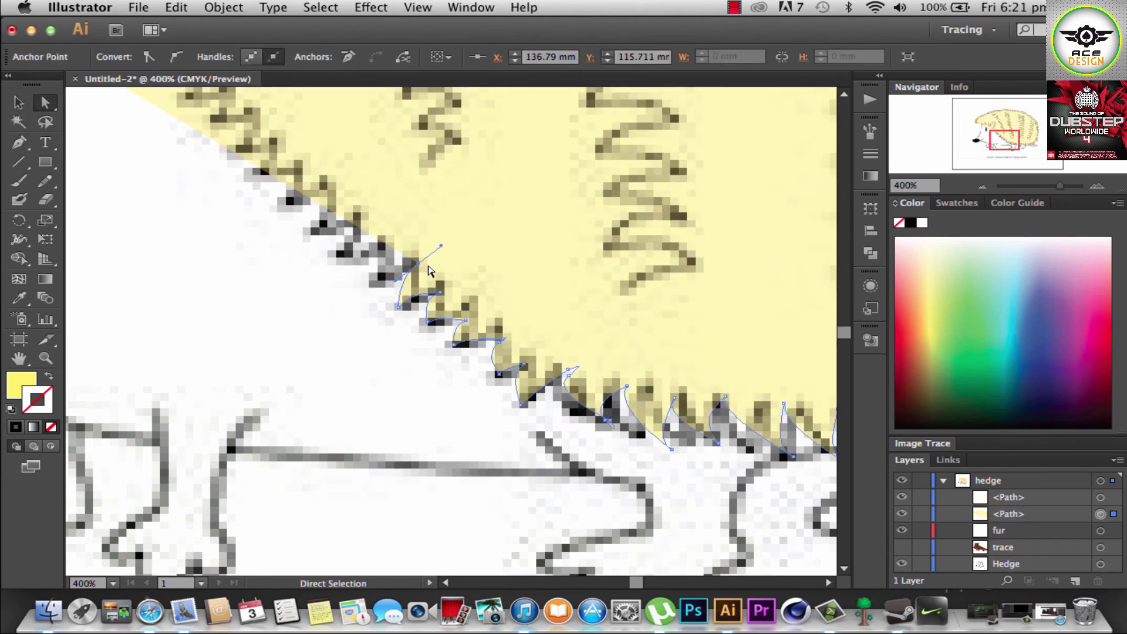
pyautogui.press('p')
pyautogui.hotkey('ctrl', 'shift', 'a')
pyautogui.click(417, 262)
pyautogui.moveTo(369, 282); pyautogui.dragTo(374, 288)
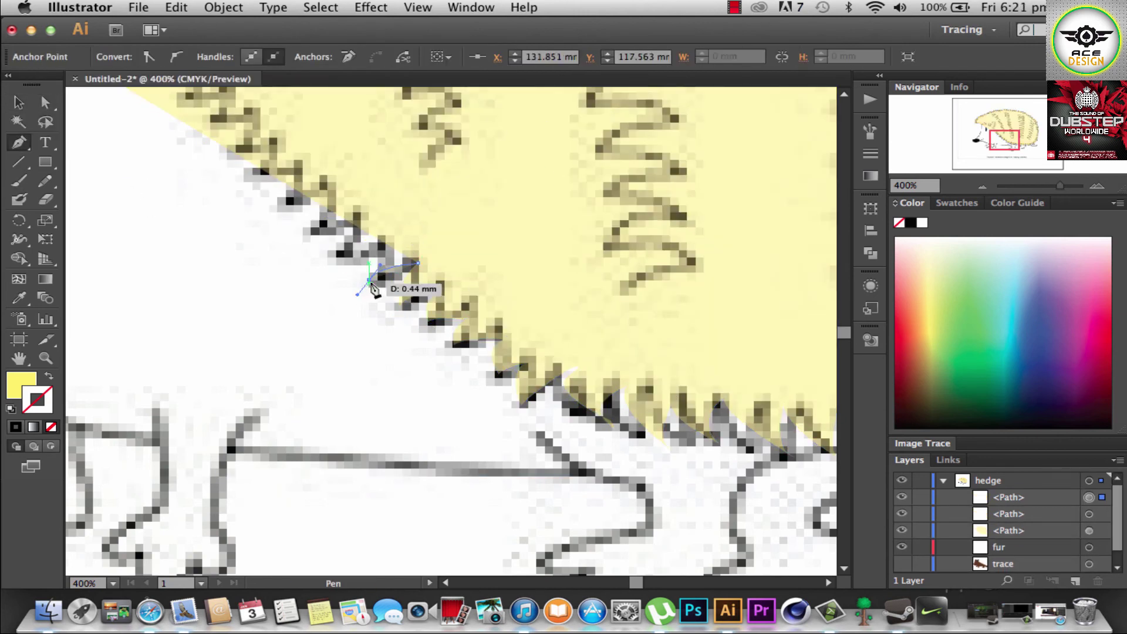
pyautogui.press('Delete')
pyautogui.press('Delete')
# - Remove the extra small spike path drawn on the other fur path
pyautogui.click(18, 143)
pyautogui.click(999, 498)
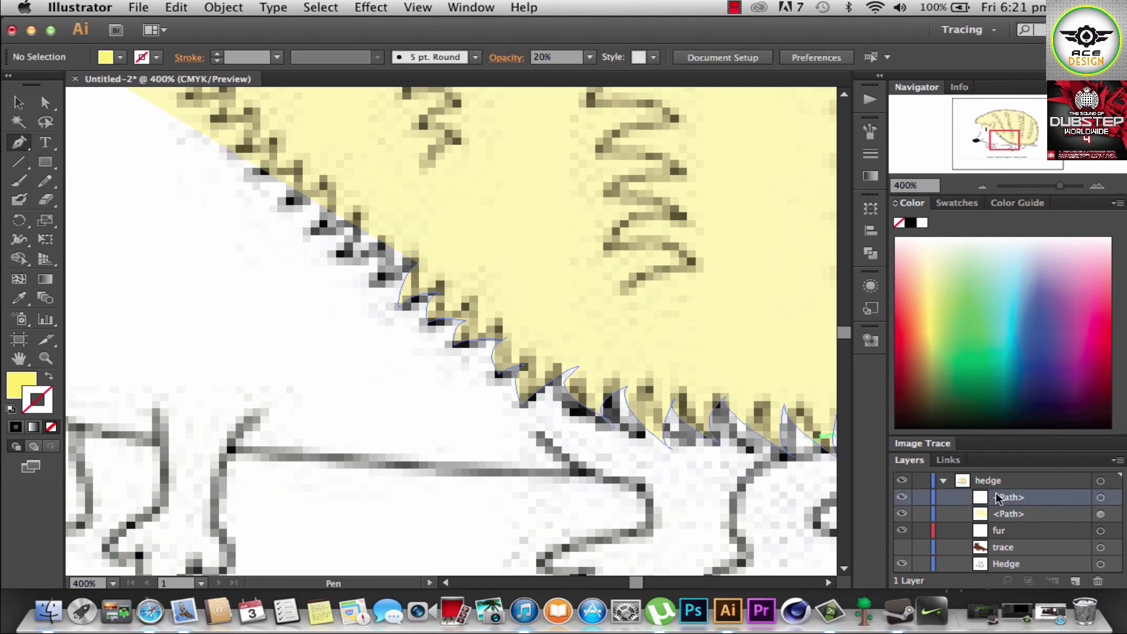
pyautogui.click(402, 233)
pyautogui.click(417, 263)
pyautogui.click(378, 282)
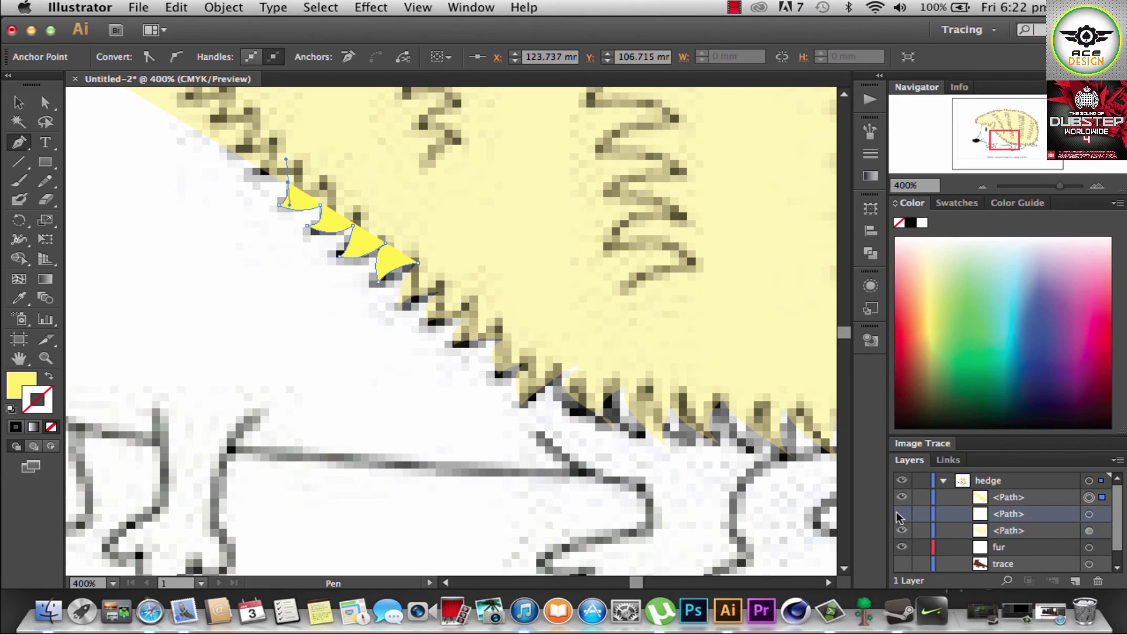
pyautogui.press('Delete')
pyautogui.hotkey('ctrl', 'shift', 'a')
pyautogui.click(19, 102)
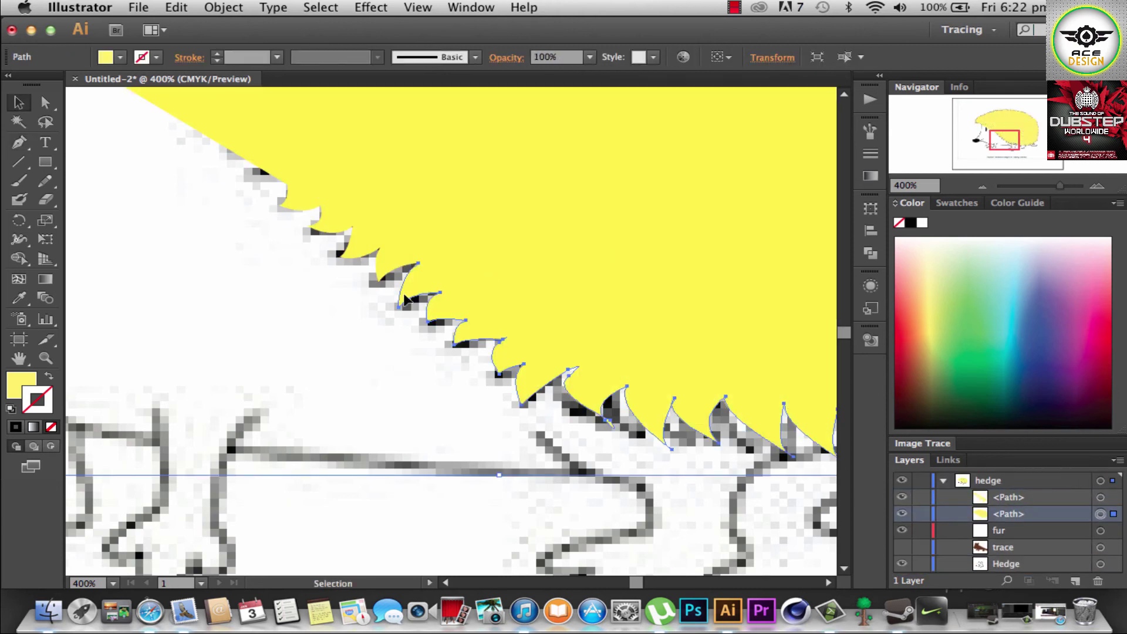
# - Fit the whole hedgehog in view, showing the brown body and hiding the sketch
pyautogui.hotkey('ctrl', '0')
pyautogui.click(902, 547)
pyautogui.click(902, 563)
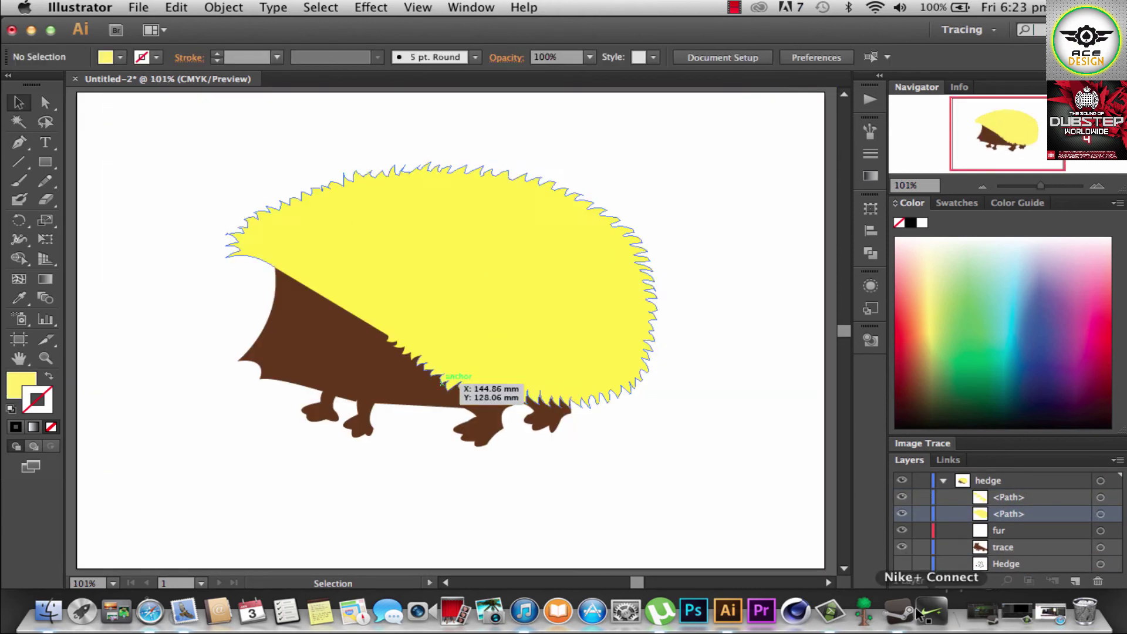
# - Set the top fur path to 20% opacity and hide the brown traced body
pyautogui.click(1034, 497)
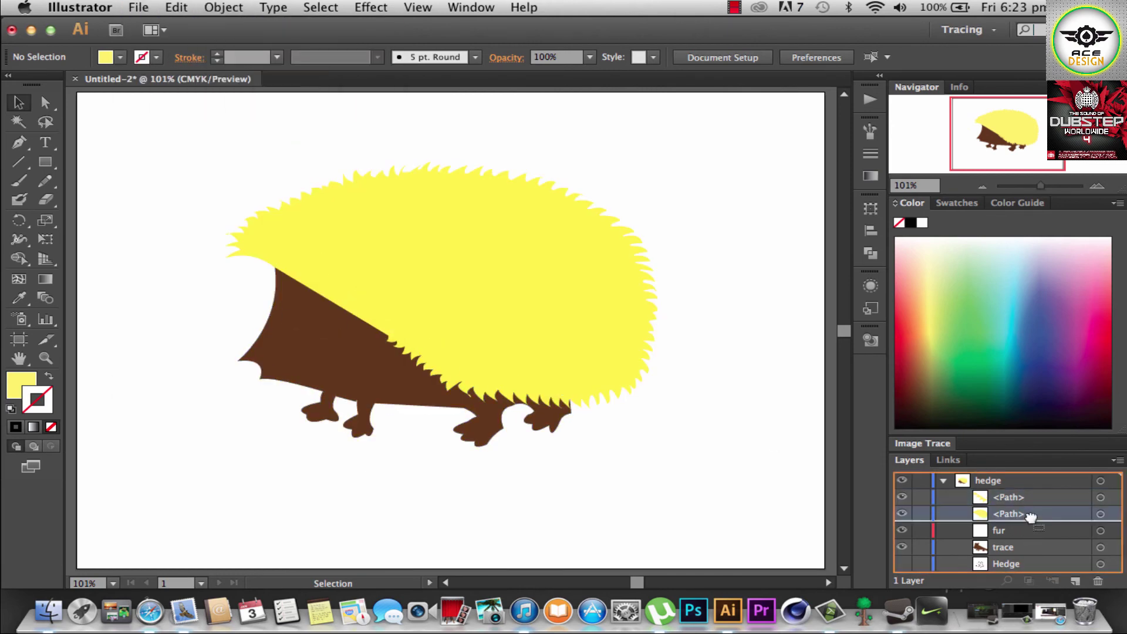
pyautogui.click(589, 57)
pyautogui.click(593, 113)
pyautogui.click(901, 546)
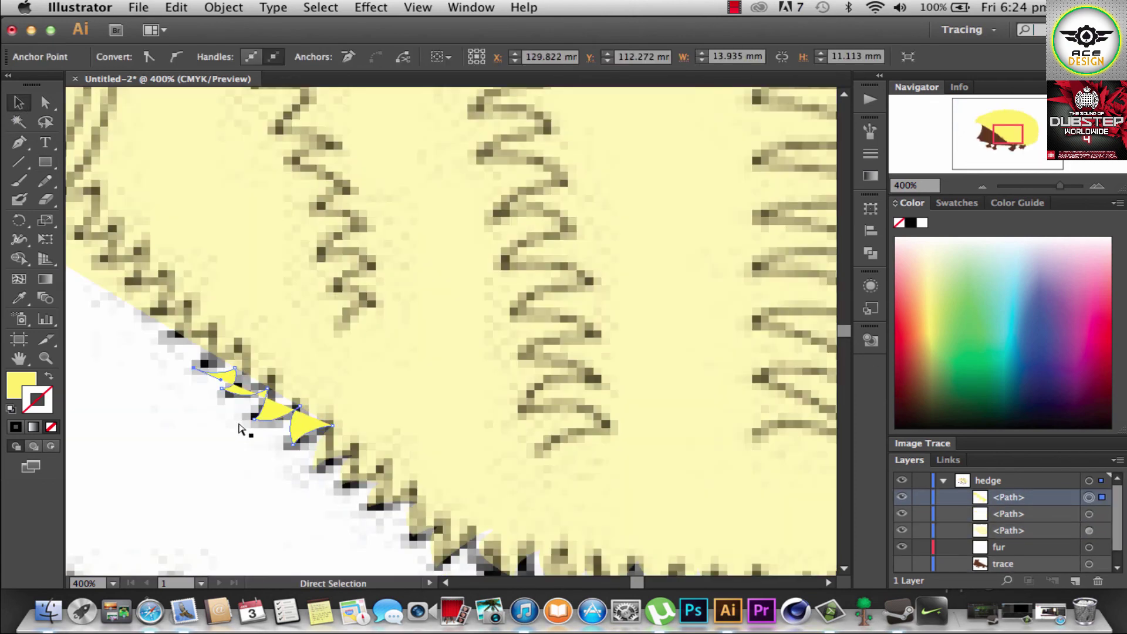
# - Trace curved spike anchors up the fur edge above the face
pyautogui.press('p')
pyautogui.moveTo(244, 421); pyautogui.dragTo(272, 385)
pyautogui.click(270, 382)
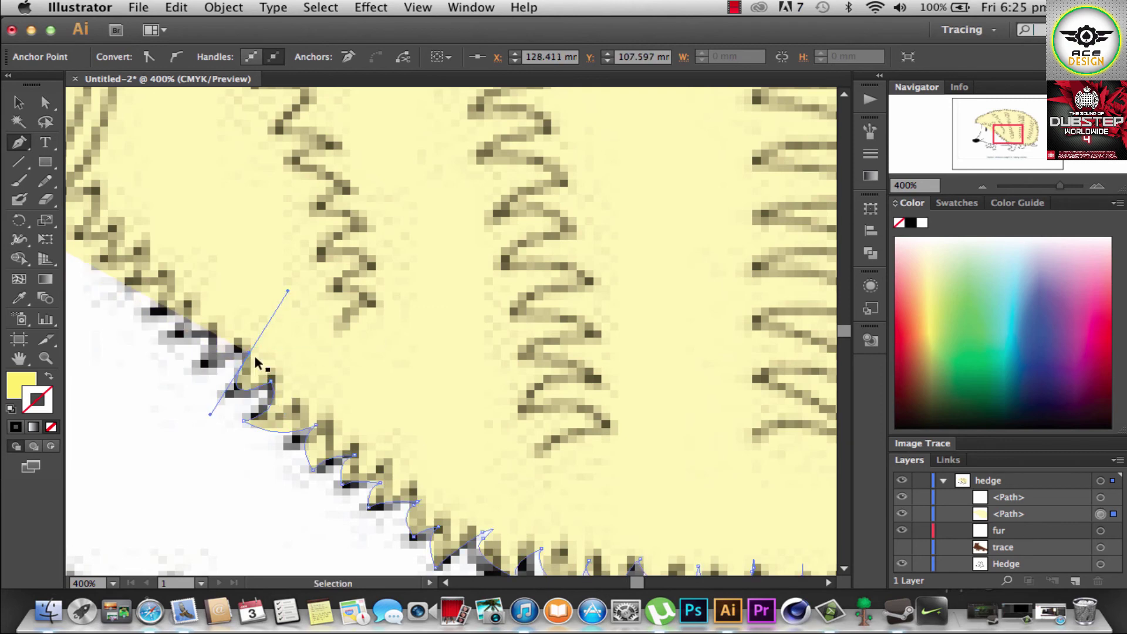
pyautogui.click(222, 392)
pyautogui.click(243, 349)
pyautogui.click(201, 368)
pyautogui.moveTo(214, 325); pyautogui.dragTo(204, 278)
# - Add spike anchors further up the edge toward the top of the head
pyautogui.click(171, 341)
pyautogui.click(189, 300)
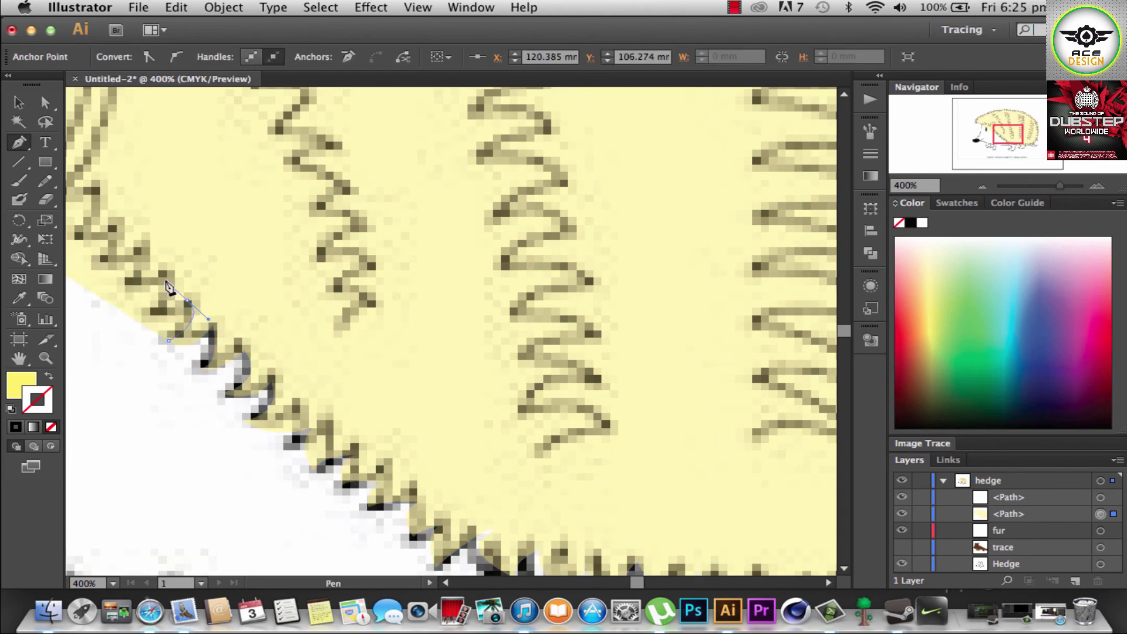
pyautogui.click(152, 317)
pyautogui.click(123, 296)
pyautogui.click(144, 248)
pyautogui.hscroll(-5, 317, 270)
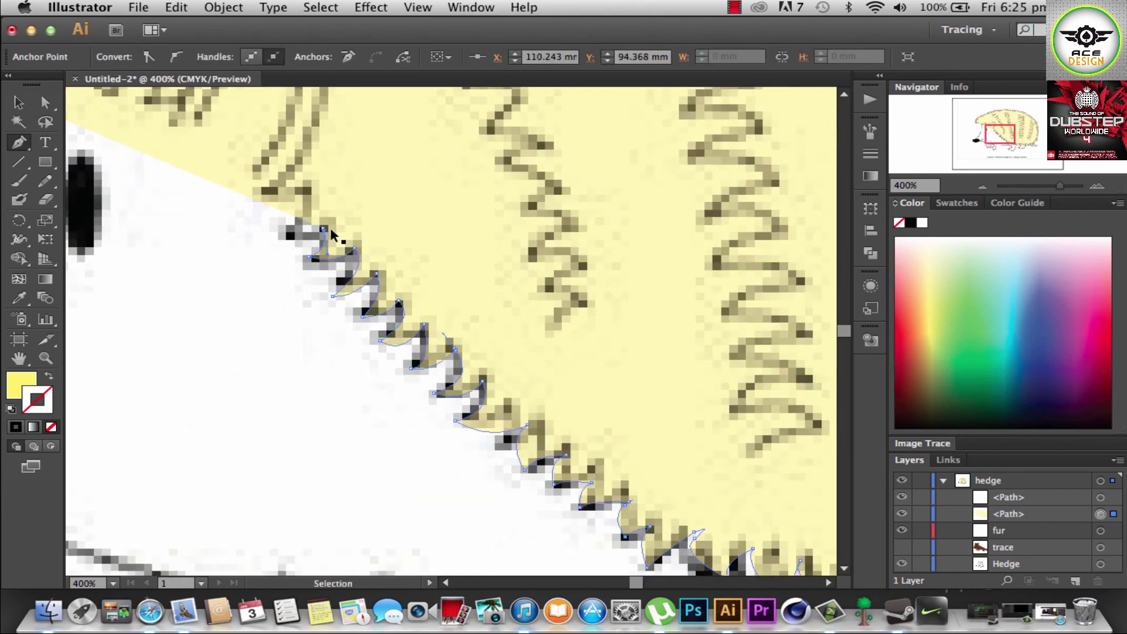
pyautogui.scroll(2, 317, 224)
pyautogui.hscroll(1, 317, 223)
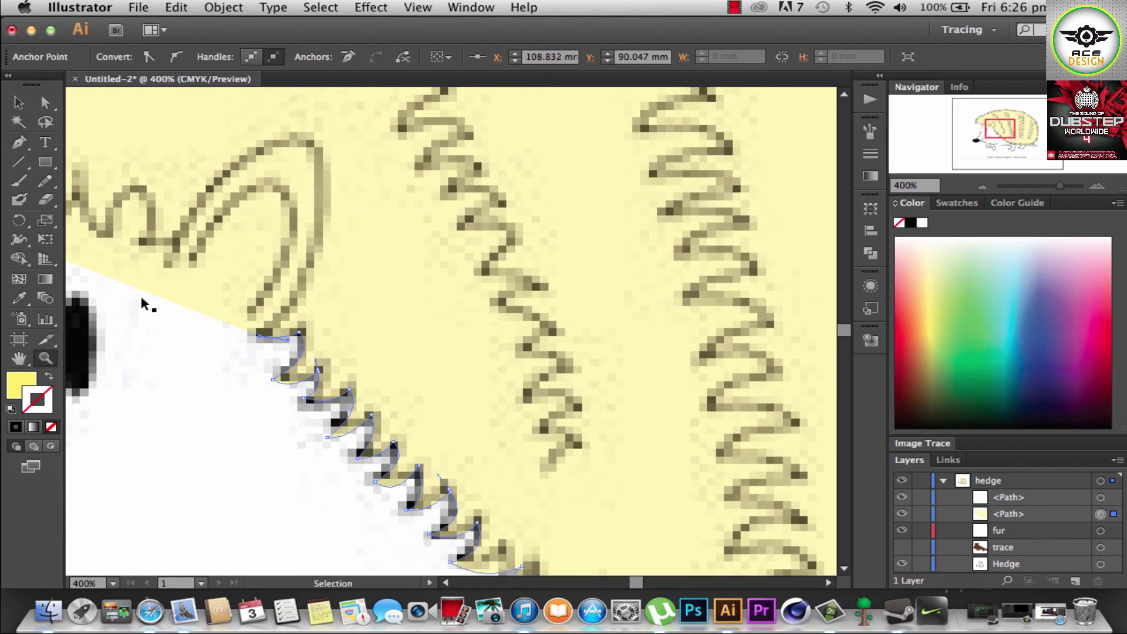
pyautogui.press('super+0')
# - Outline the ear with three curved anchors
pyautogui.moveTo(363, 247); pyautogui.dragTo(344, 232)
pyautogui.moveTo(328, 274); pyautogui.dragTo(317, 305)
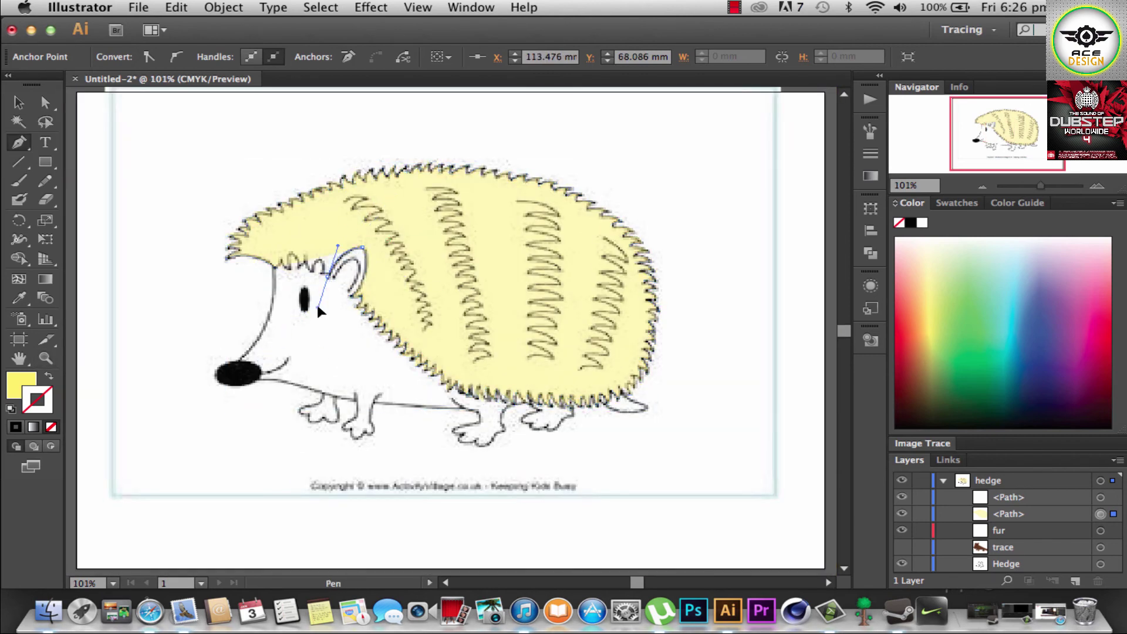
pyautogui.moveTo(306, 263); pyautogui.dragTo(301, 263)
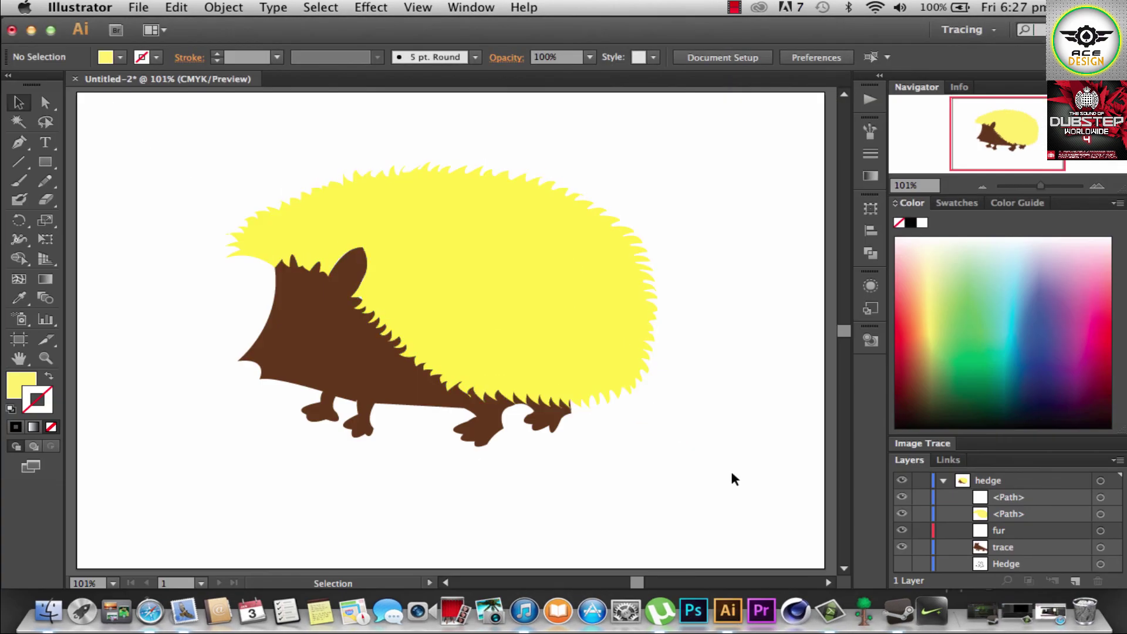
# - Fill the fur shape black, deselect it, and switch to selecting by matching colour
pyautogui.click(435, 231)
pyautogui.click(119, 57)
pyautogui.click(41, 88)
pyautogui.press('super+shift+a')
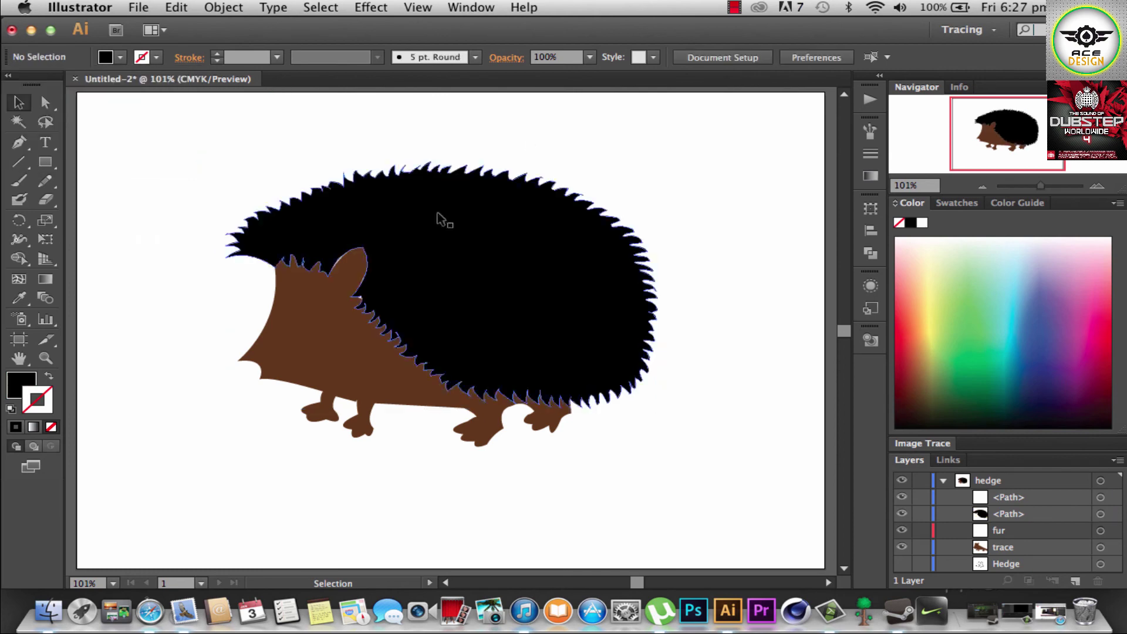
pyautogui.click(18, 122)
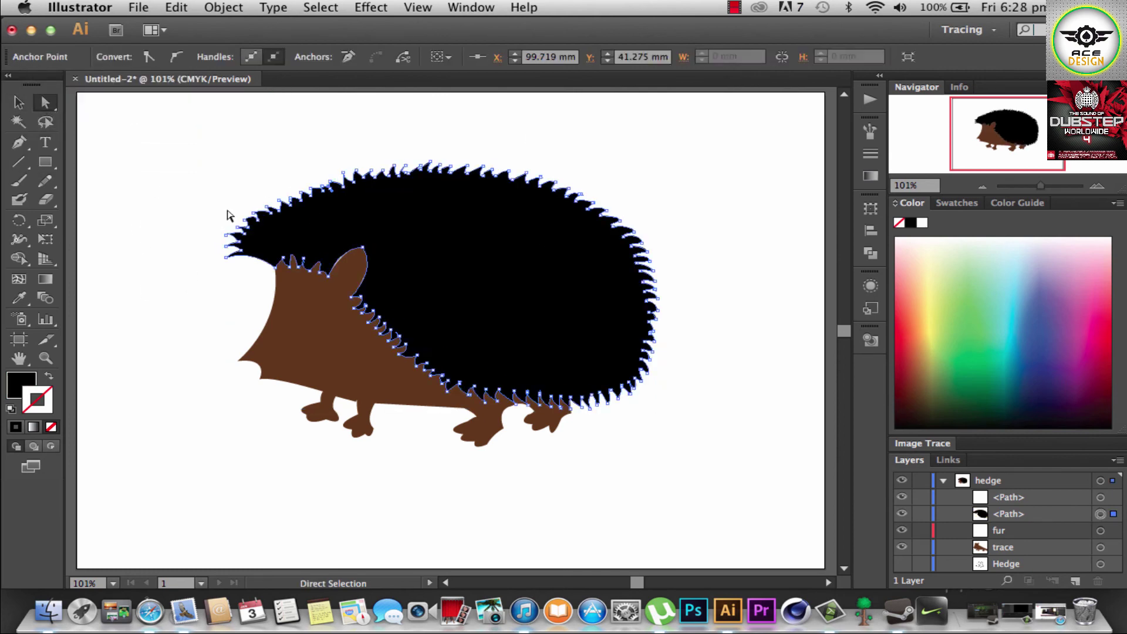
# - Zoom in on the fur's left edge, add an anchor, and pull it into a spike
pyautogui.press('super+equal')
pyautogui.press('super+equal')
pyautogui.press('super+equal')
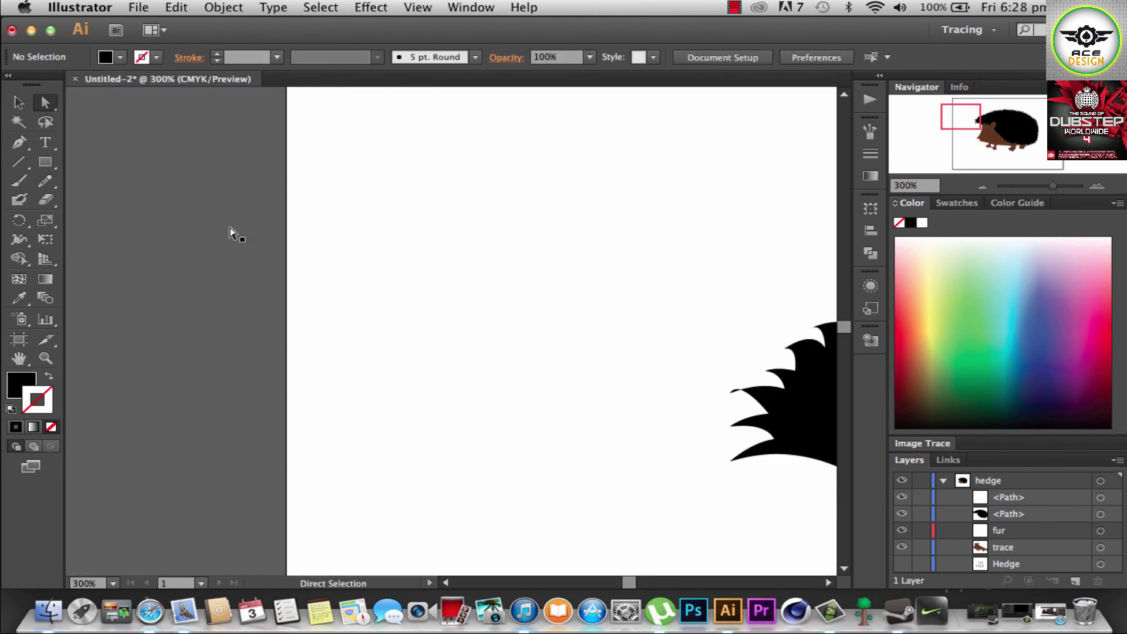
pyautogui.click(360, 357)
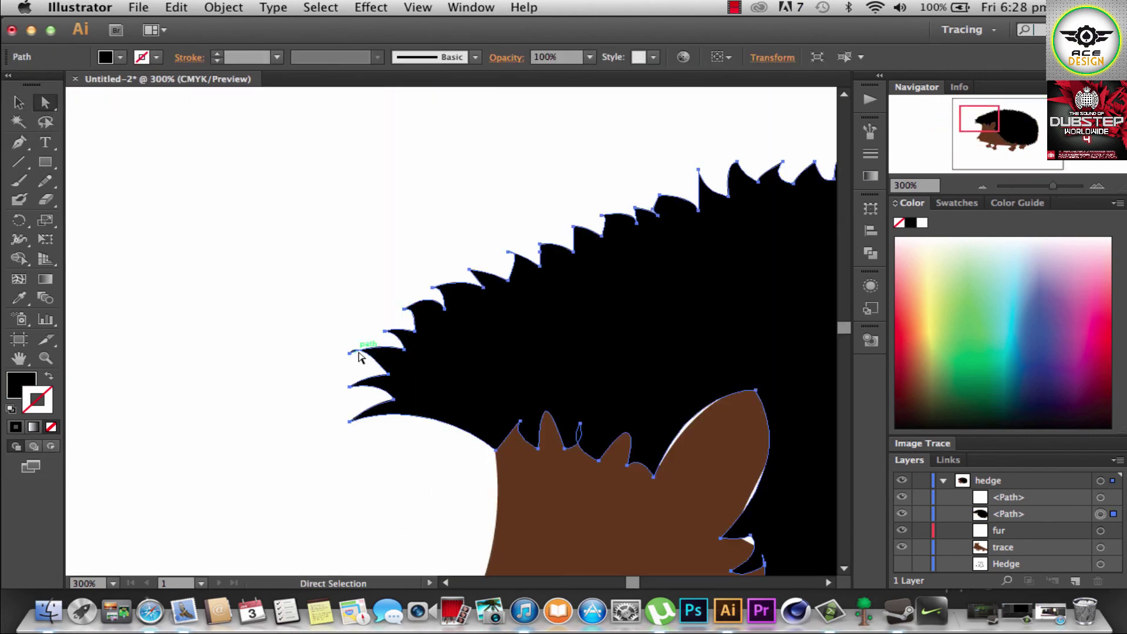
pyautogui.click(405, 361)
pyautogui.press('a')
pyautogui.moveTo(398, 360); pyautogui.dragTo(346, 359)
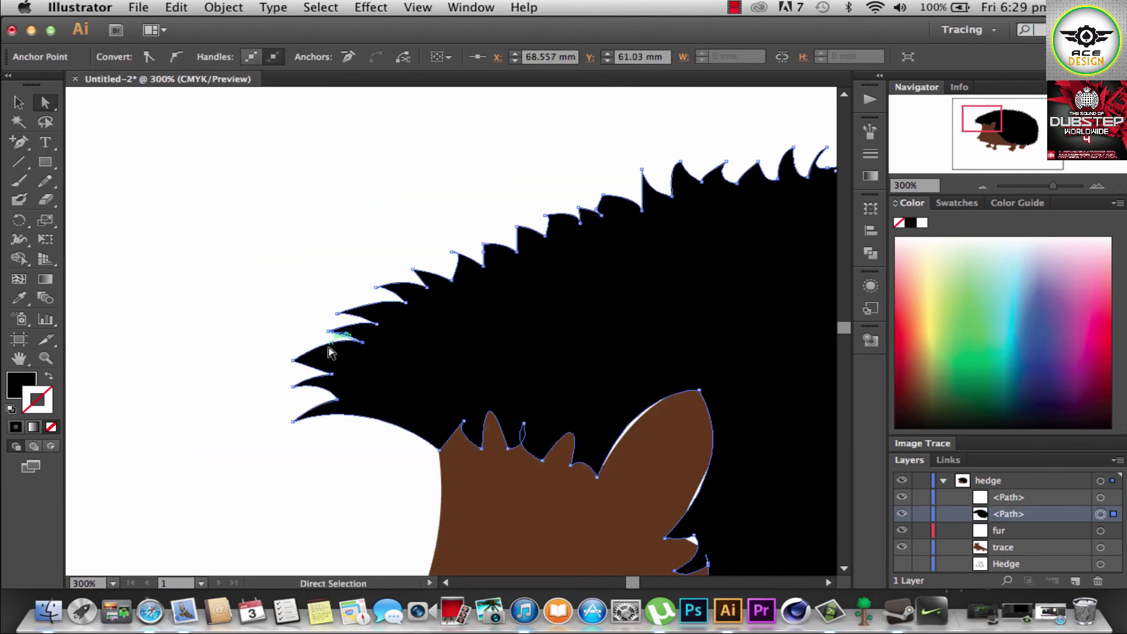
# - Drag more upper-left fur anchors into sharper spike points
pyautogui.moveTo(334, 349)
pyautogui.mouseDown()
pyautogui.moveTo(363, 350)
pyautogui.moveTo(298, 364)
pyautogui.mouseUp()
pyautogui.moveTo(611, 218); pyautogui.dragTo(599, 219)
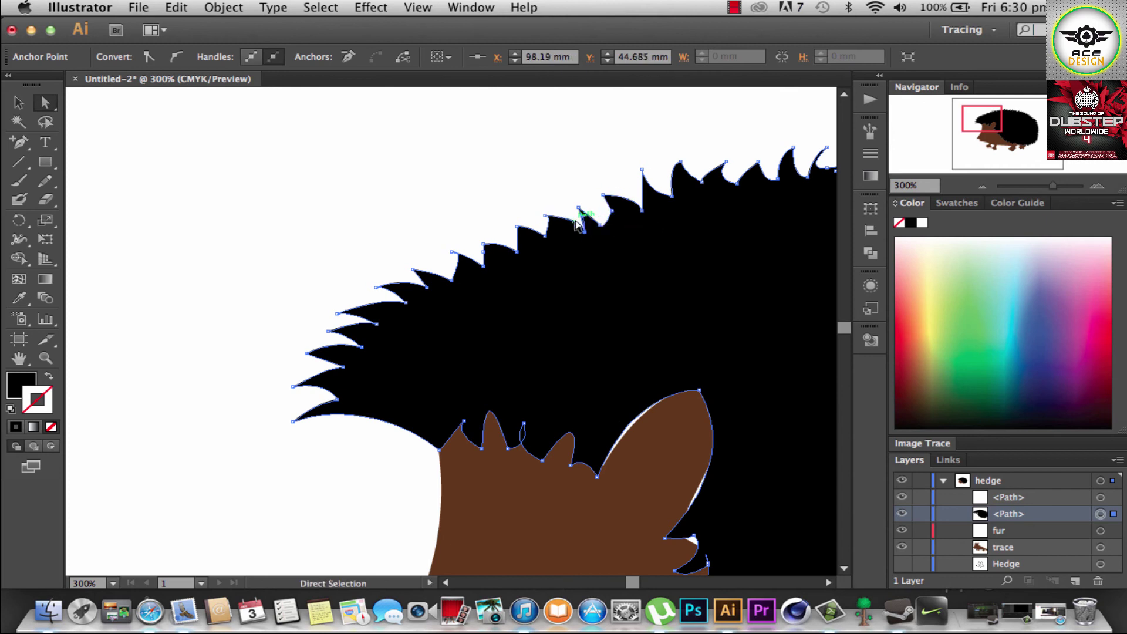
pyautogui.click(488, 245)
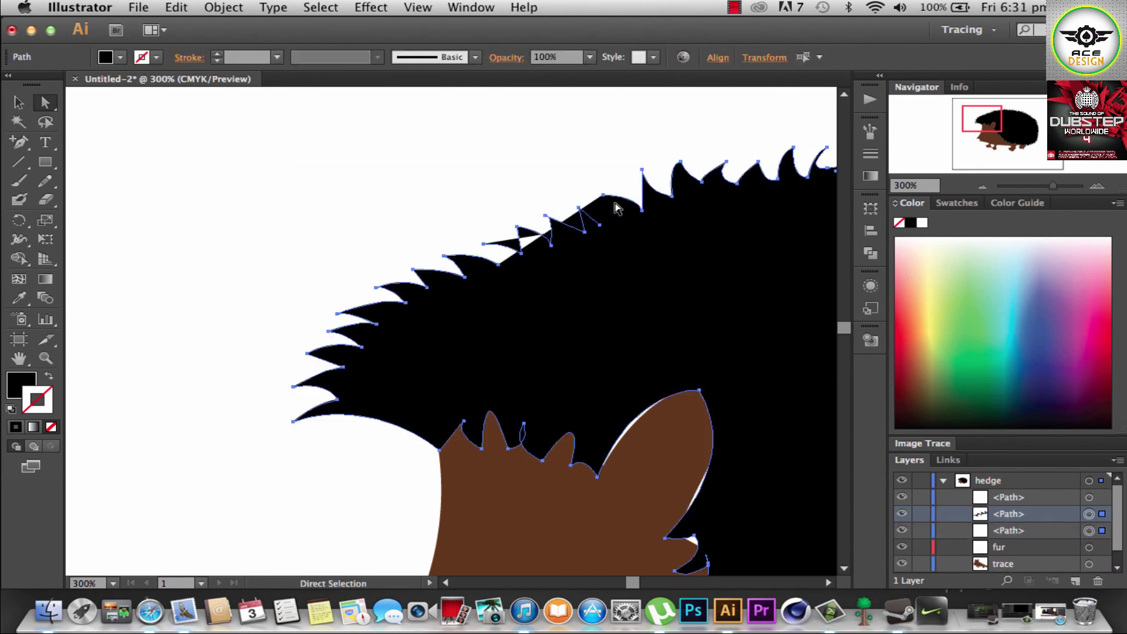
pyautogui.press('p')
pyautogui.moveTo(646, 181); pyautogui.dragTo(661, 204)
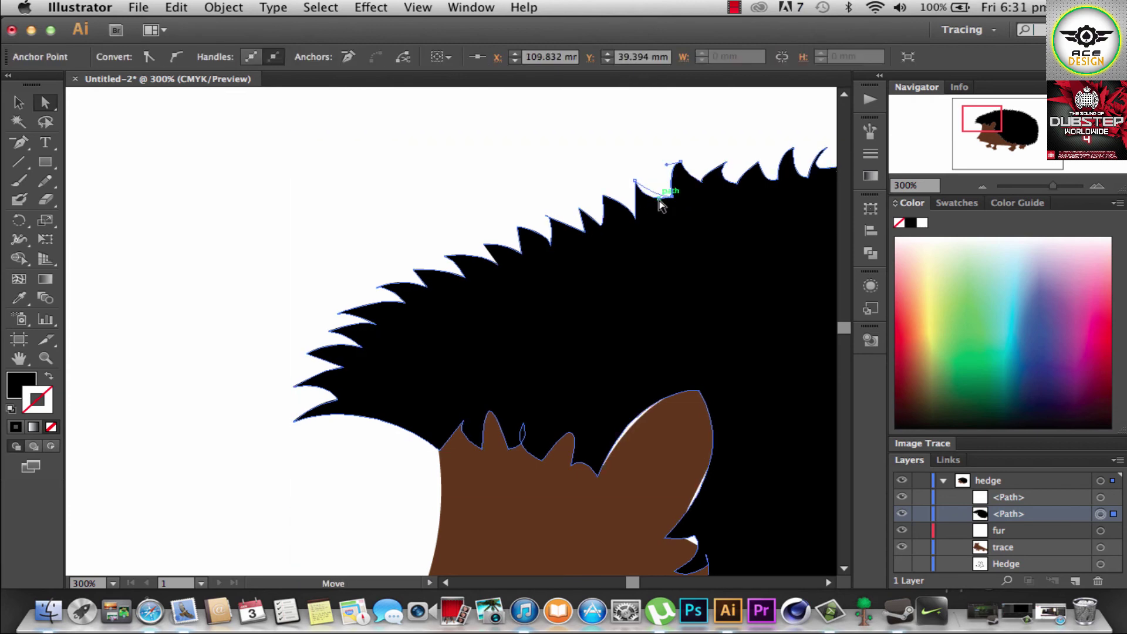
# - Move, remove and re-curve anchors on the top fur spikes
pyautogui.press('shift+super+a')
pyautogui.scroll(-5, 599, 230)
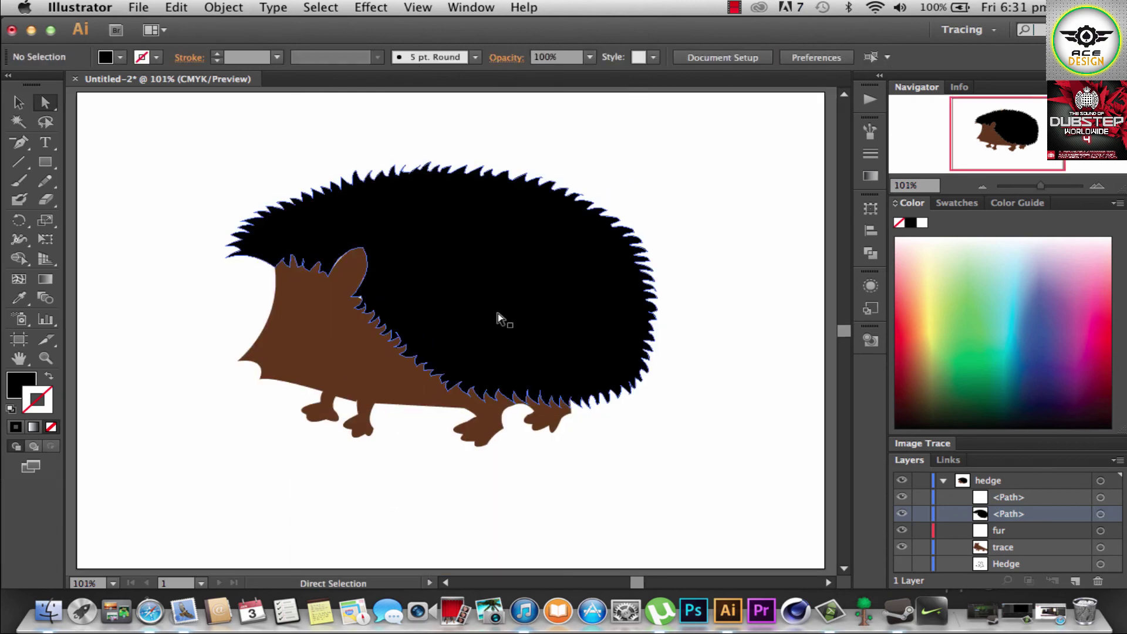
pyautogui.scroll(2, 668, 139)
pyautogui.scroll(2, 662, 146)
pyautogui.scroll(2, 659, 148)
pyautogui.click(352, 184)
pyautogui.scroll(3, 352, 184)
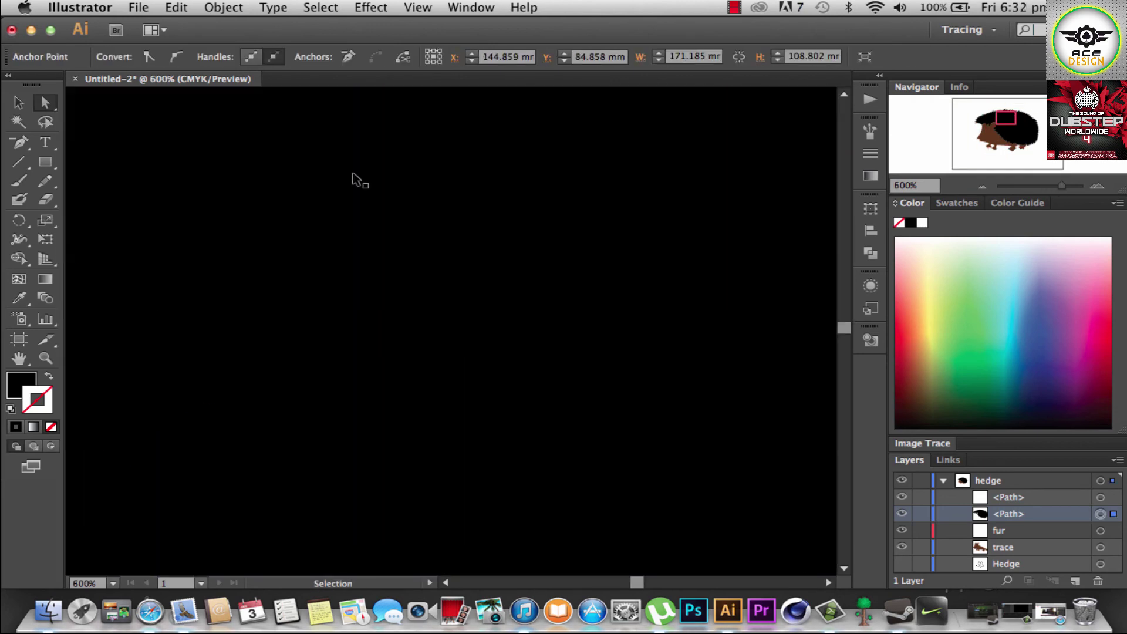
pyautogui.scroll(3, 355, 184)
pyautogui.moveTo(276, 340)
pyautogui.mouseDown()
pyautogui.moveTo(254, 336)
pyautogui.moveTo(219, 295)
pyautogui.mouseUp()
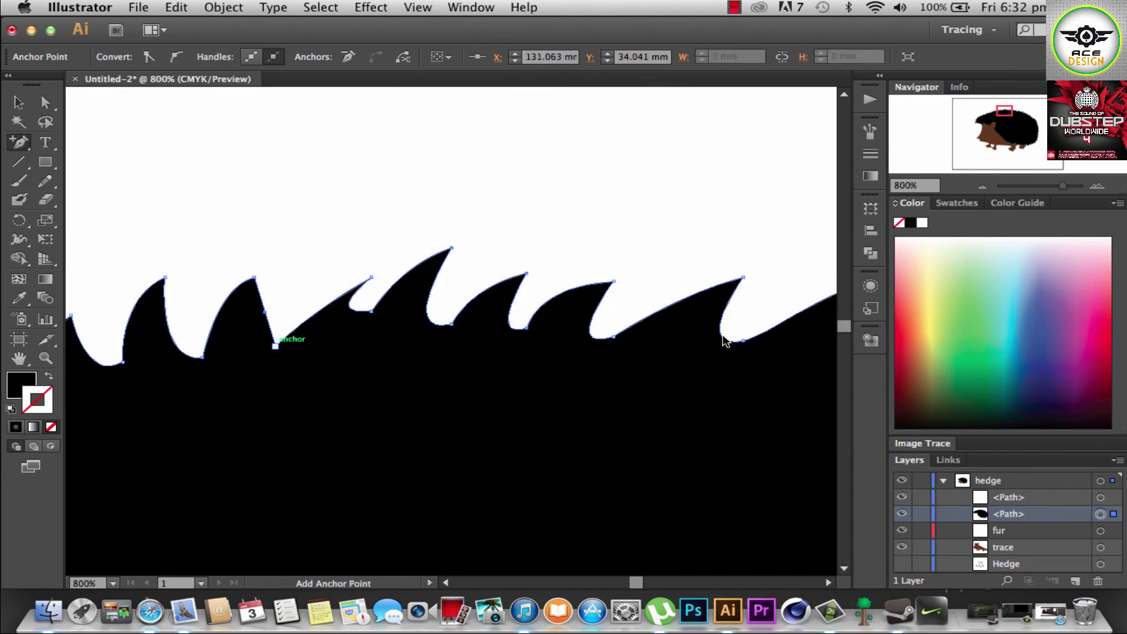
pyautogui.click(275, 347)
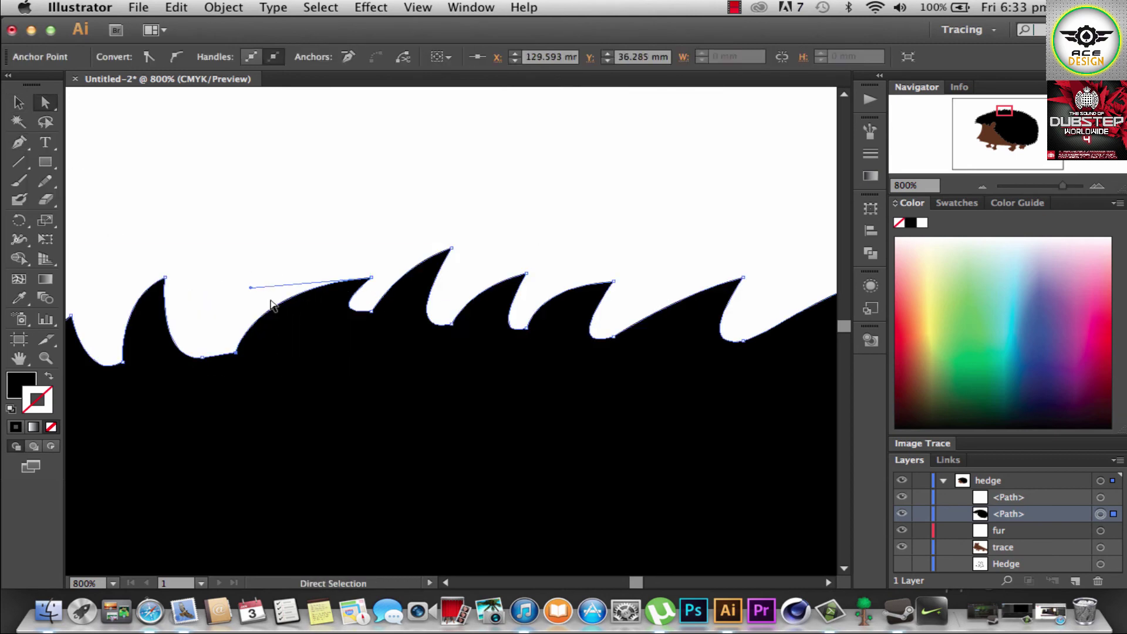
pyautogui.moveTo(368, 283); pyautogui.dragTo(241, 360)
# - Zoom closer on the top spikes and drag a spike tip anchor into shape
pyautogui.press('v')
pyautogui.hotkey('ctrl', '=')
pyautogui.hotkey('ctrl', 'z')
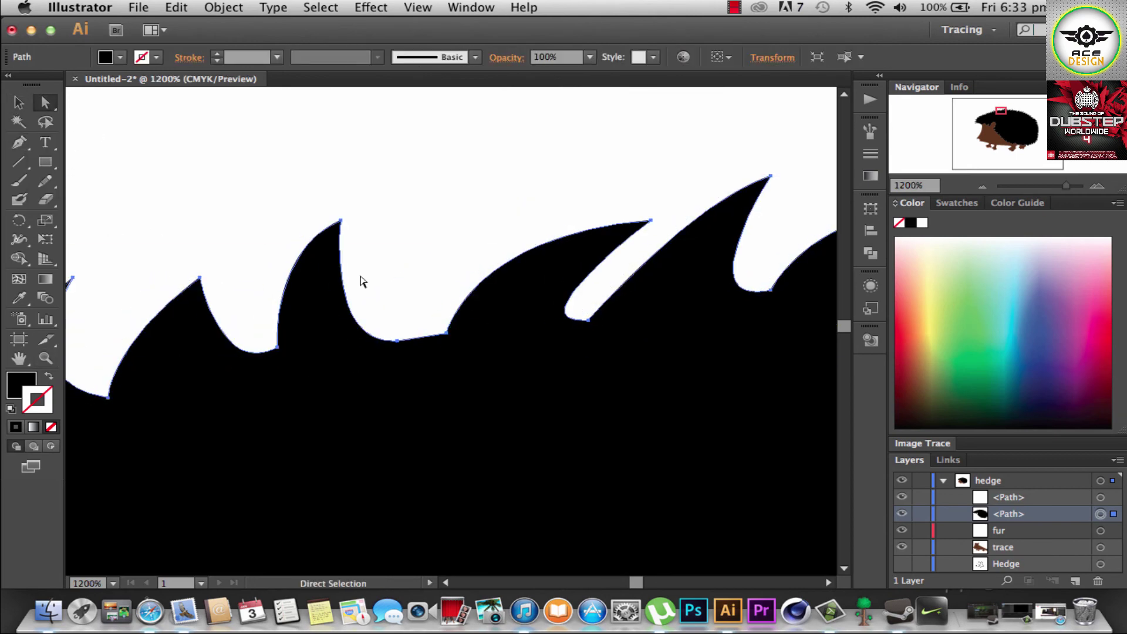
pyautogui.hotkey('ctrl', 'z')
pyautogui.hotkey('ctrl', 'z')
pyautogui.moveTo(544, 326); pyautogui.dragTo(564, 324)
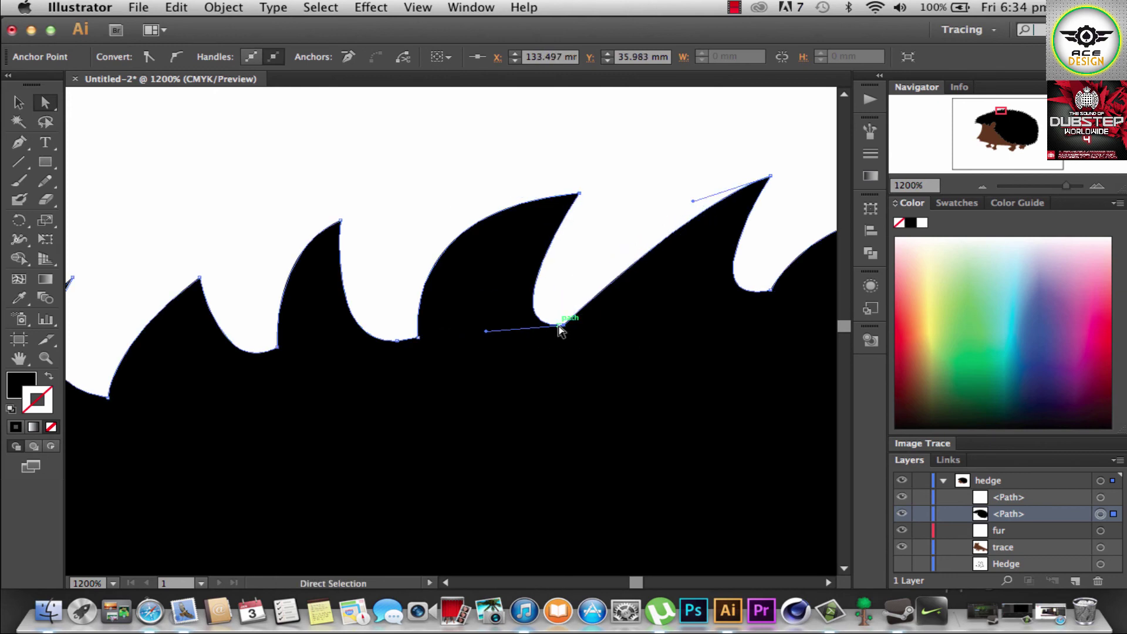
pyautogui.hotkey('ctrl', 'shift', 'a')
pyautogui.hotkey('ctrl', '0')
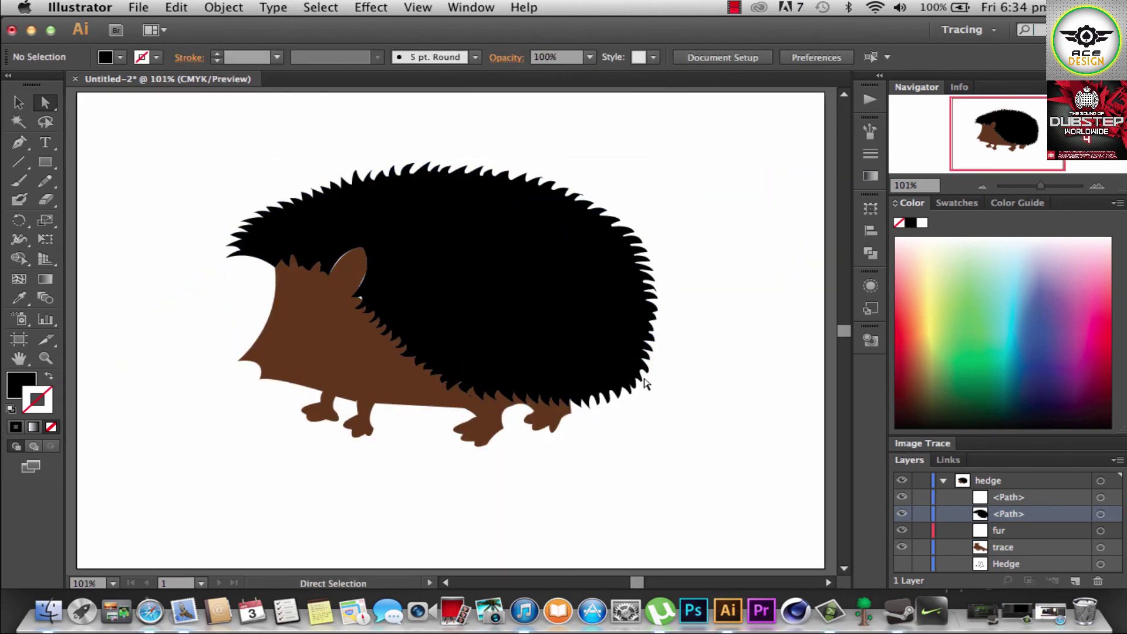
pyautogui.scroll(5, 460, 370)
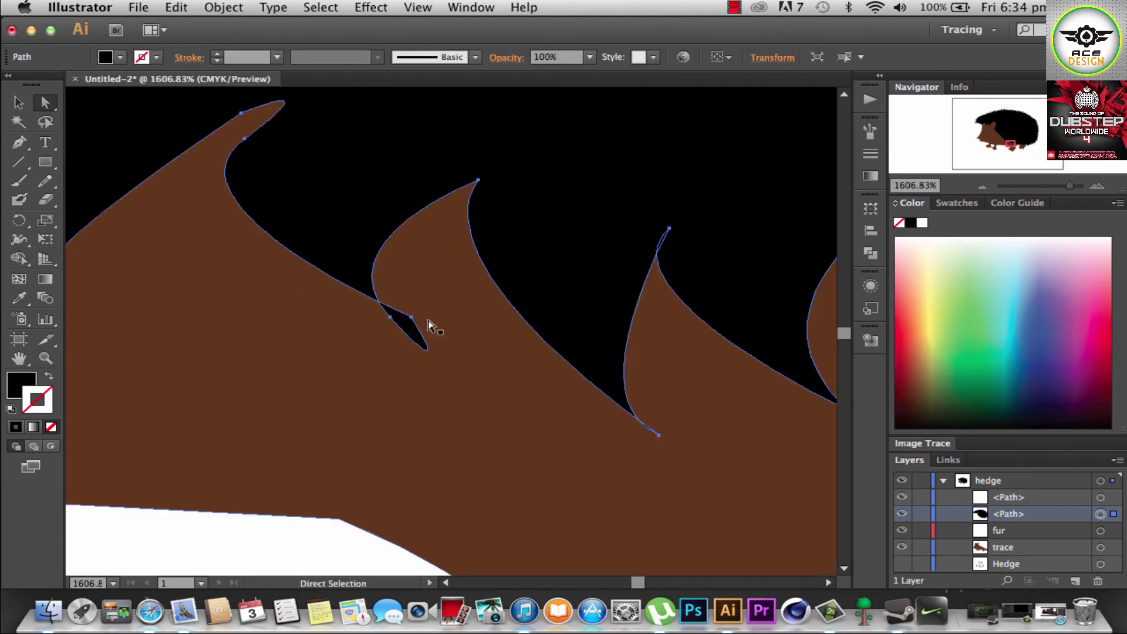
# - Convert a brown spike valley to a sharp corner and pull the tip right
pyautogui.click(415, 314)
pyautogui.hotkey('shift', 'c')
pyautogui.click(416, 314)
pyautogui.moveTo(384, 344); pyautogui.dragTo(427, 361)
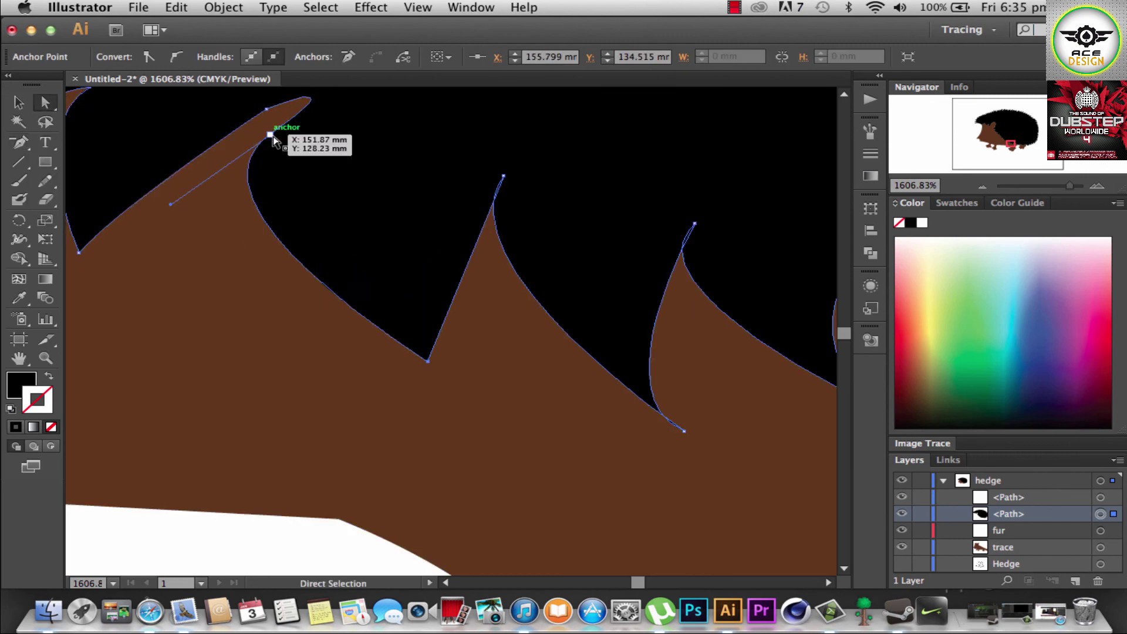
pyautogui.moveTo(269, 134)
pyautogui.mouseDown()
pyautogui.moveTo(343, 133)
pyautogui.moveTo(401, 187)
pyautogui.mouseUp()
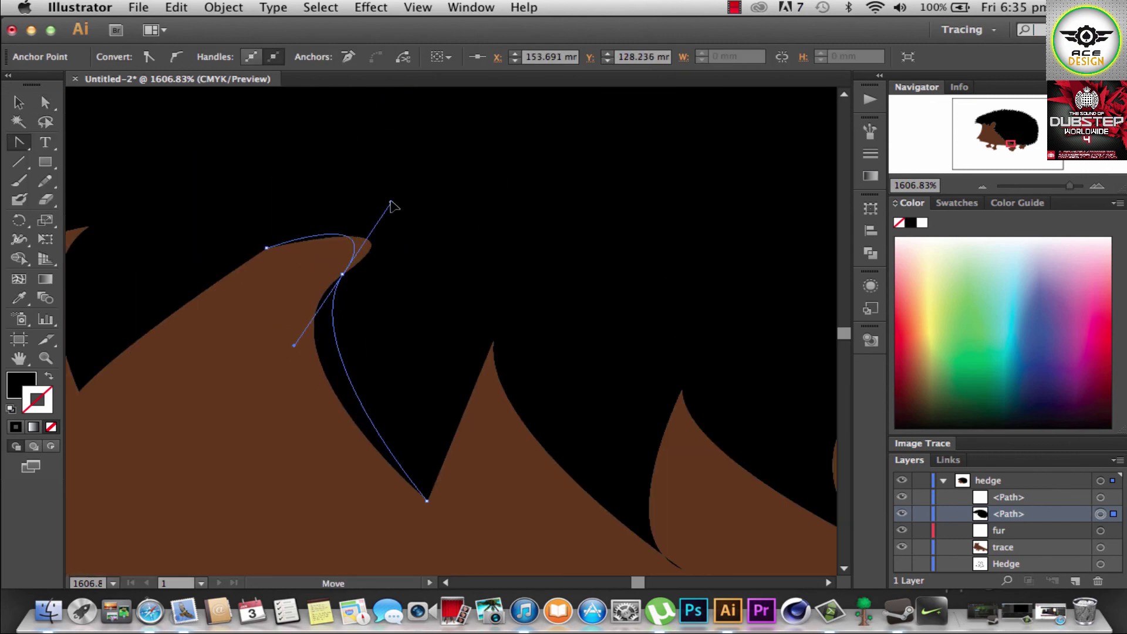
# - Reshape the curves and anchors of two spikes on the fur's right edge
pyautogui.hotkey('ctrl', '0')
pyautogui.press('v')
pyautogui.click(315, 439)
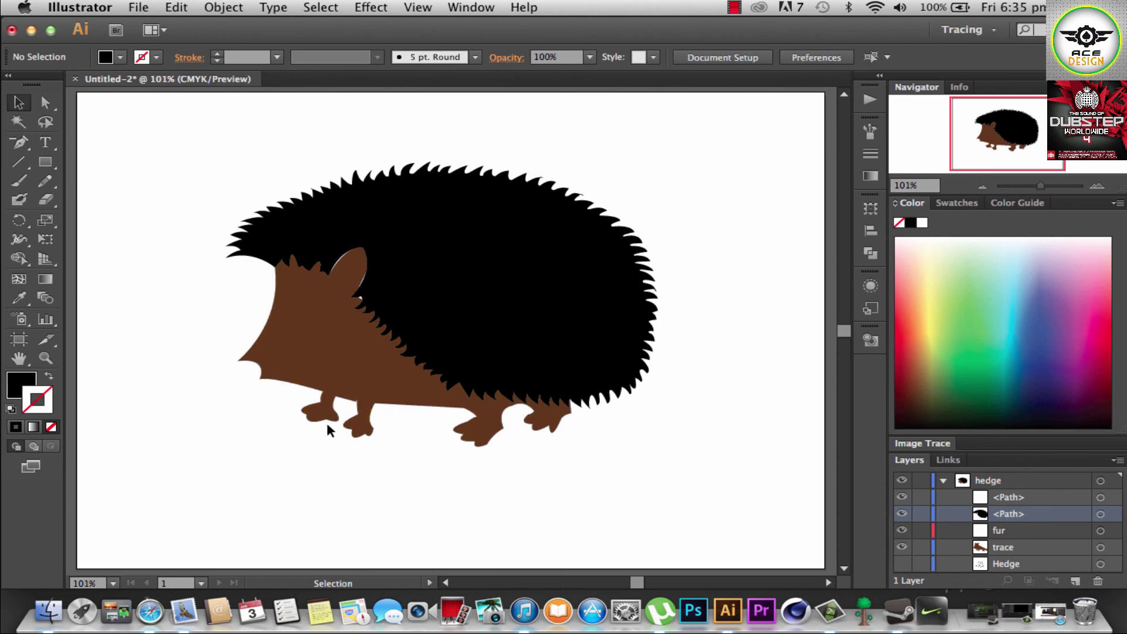
pyautogui.moveTo(634, 311); pyautogui.dragTo(660, 335)
pyautogui.press('a')
pyautogui.click(428, 334)
pyautogui.moveTo(417, 339)
pyautogui.mouseDown()
pyautogui.moveTo(492, 350)
pyautogui.moveTo(525, 308)
pyautogui.mouseUp()
pyautogui.press('a')
pyautogui.moveTo(495, 410); pyautogui.dragTo(514, 389)
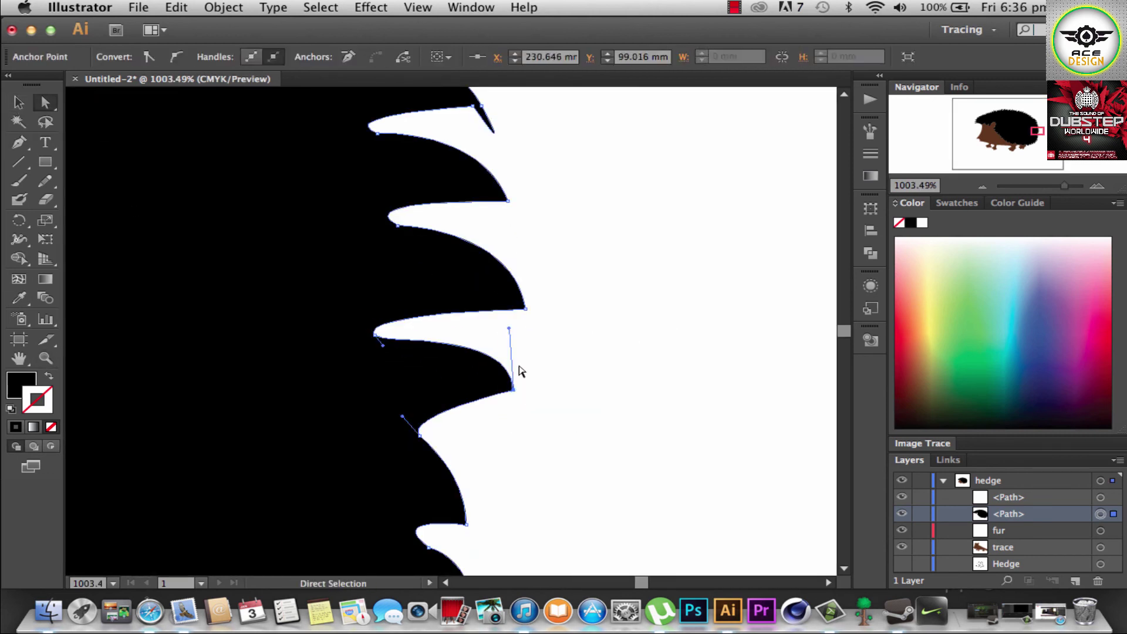
pyautogui.hotkey('ctrl', '0')
pyautogui.click(679, 390)
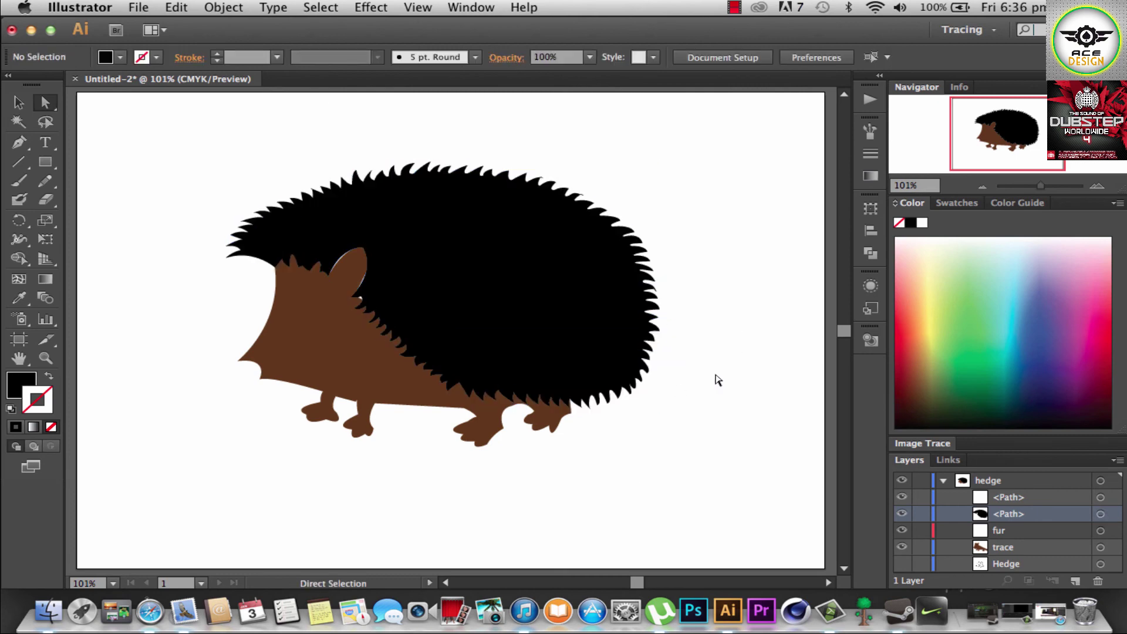
# - Zoom into the ear and adjust its outline's anchor handle
pyautogui.click(51, 359)
pyautogui.moveTo(406, 302); pyautogui.dragTo(406, 301)
pyautogui.press('a')
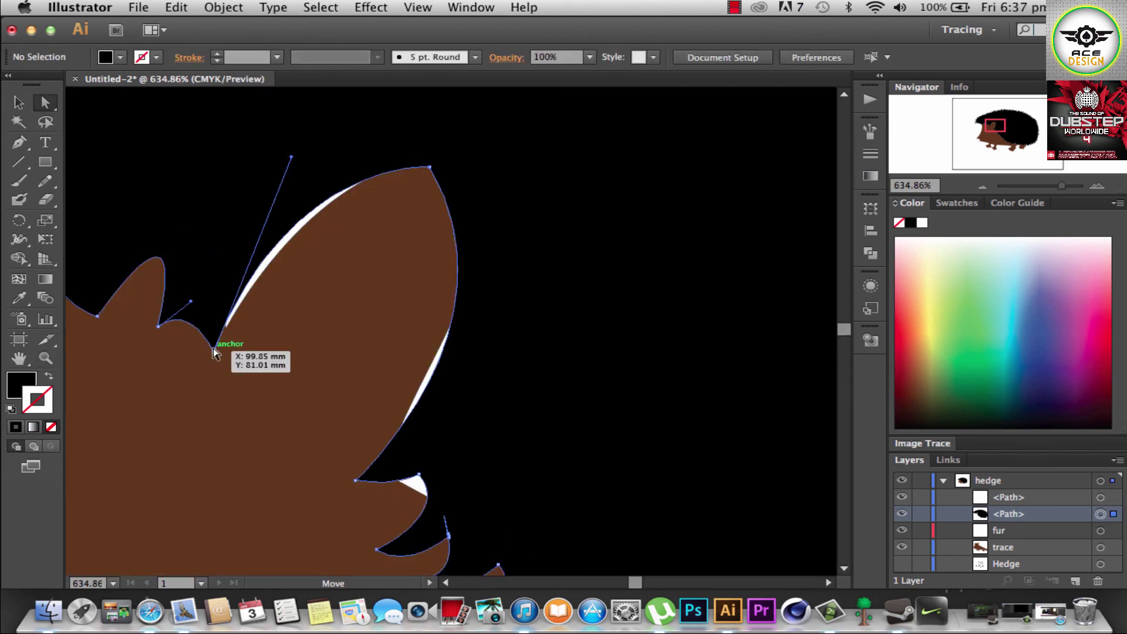
pyautogui.moveTo(290, 88); pyautogui.dragTo(332, 163)
pyautogui.click(423, 481)
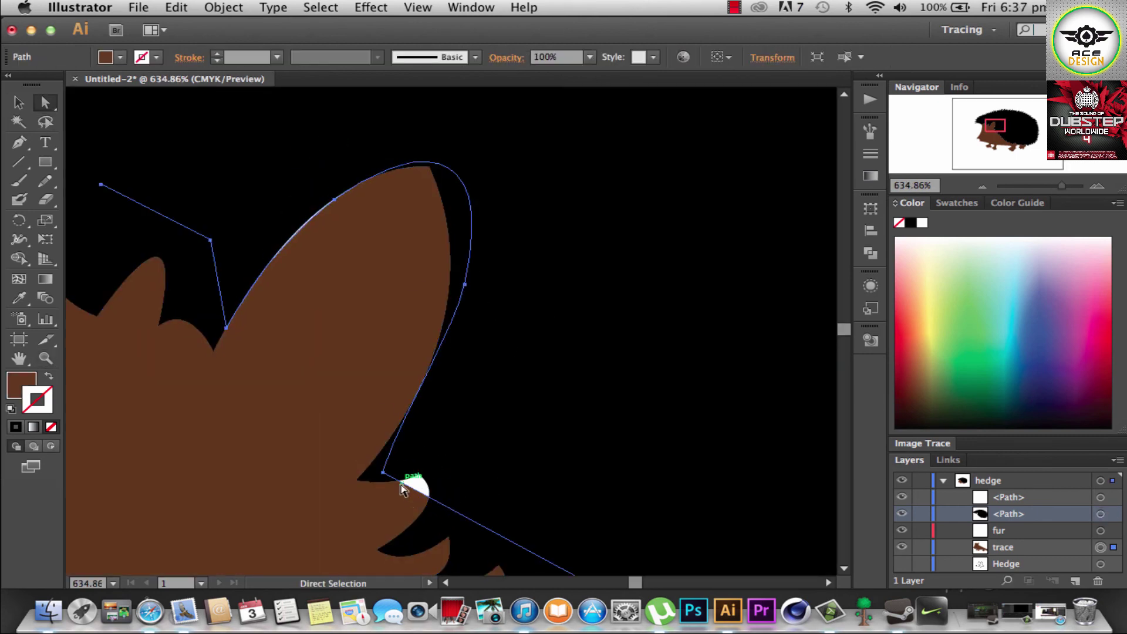
# - Fix the stray handle on a back-spike anchor and dismiss the delete-point warning
pyautogui.press('super+0')
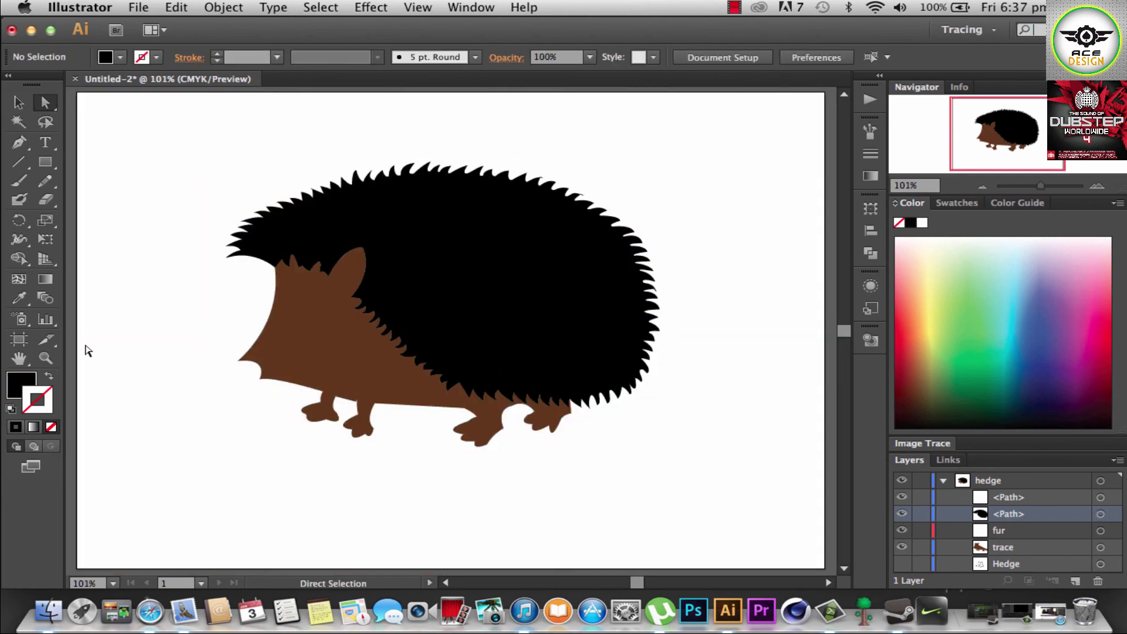
pyautogui.click(16, 143)
pyautogui.click(362, 307)
pyautogui.press('a')
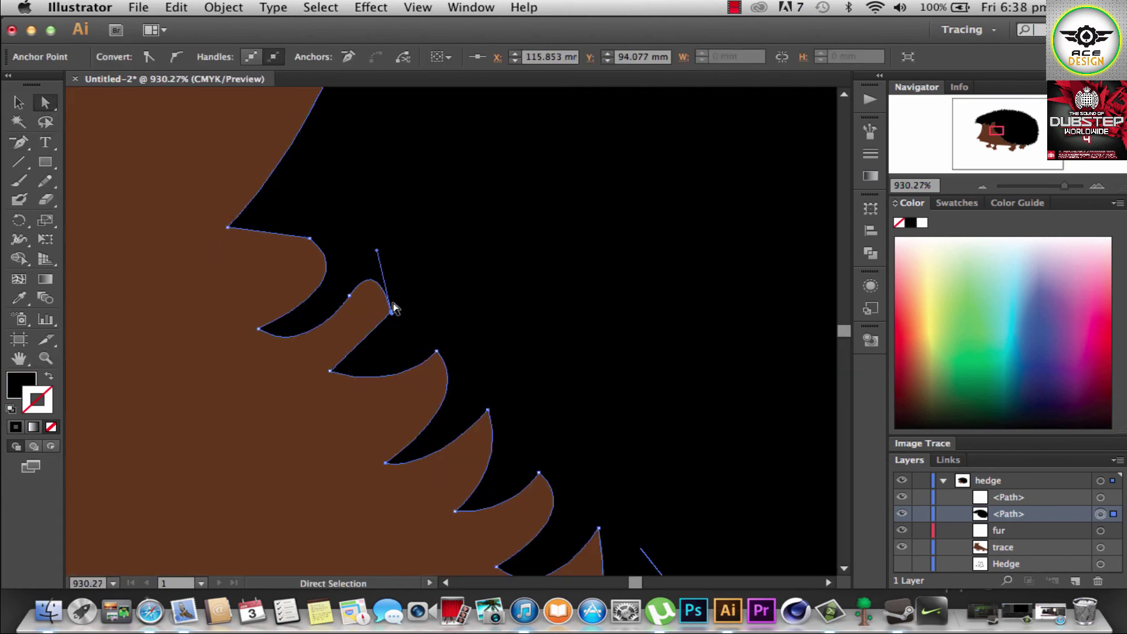
pyautogui.click(406, 306)
pyautogui.press('Return')
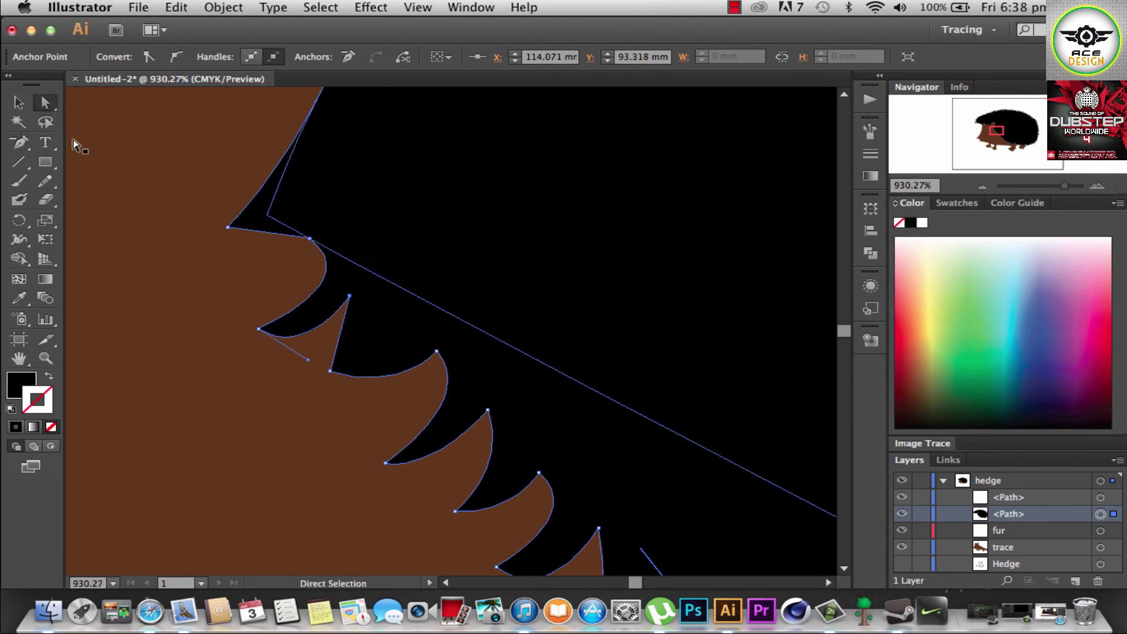
# - Return to the full view and nudge the anchor near the ear
pyautogui.press('v')
pyautogui.press('super+0')
pyautogui.click(620, 510)
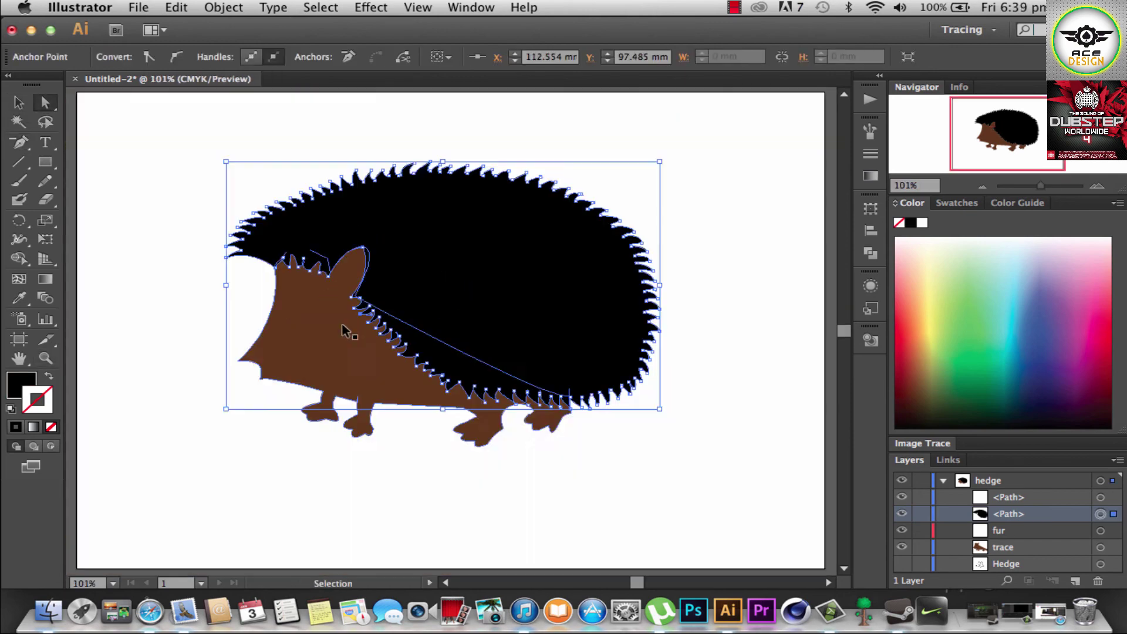
pyautogui.moveTo(362, 317); pyautogui.dragTo(366, 321)
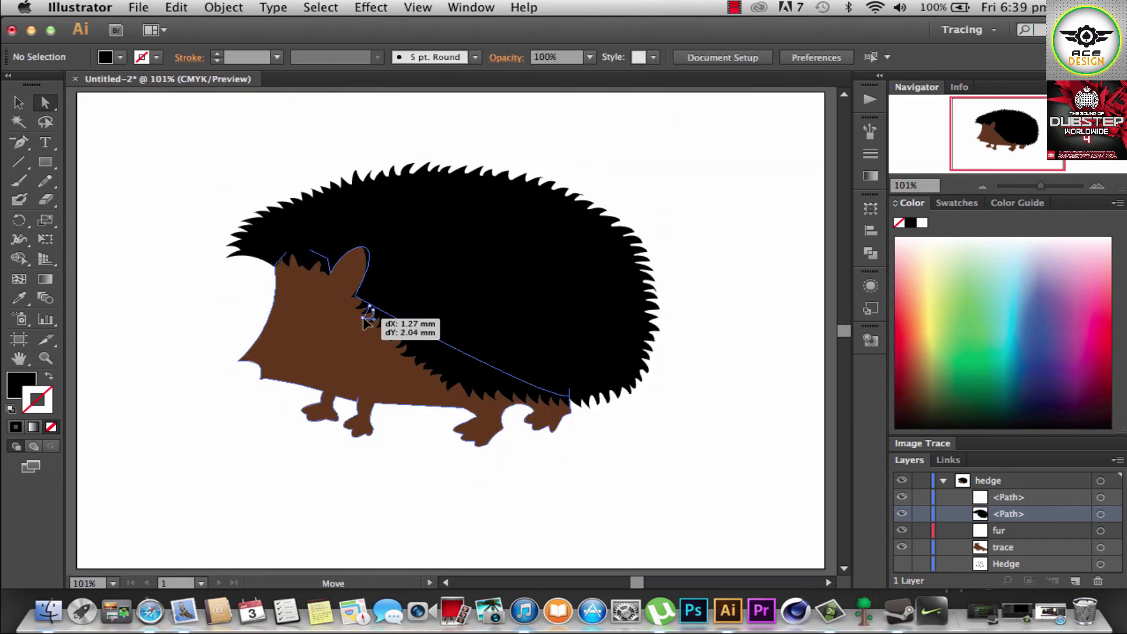
pyautogui.click(674, 511)
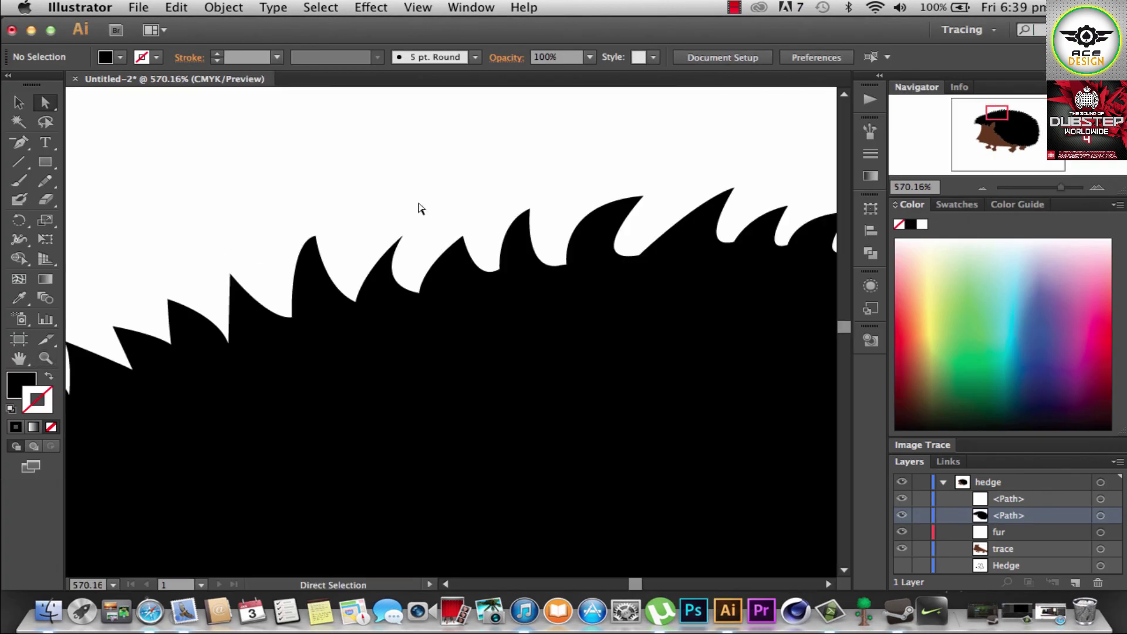
# - Reshape a curve segment on the top spines
pyautogui.moveTo(549, 234); pyautogui.dragTo(554, 244)
pyautogui.click(639, 261)
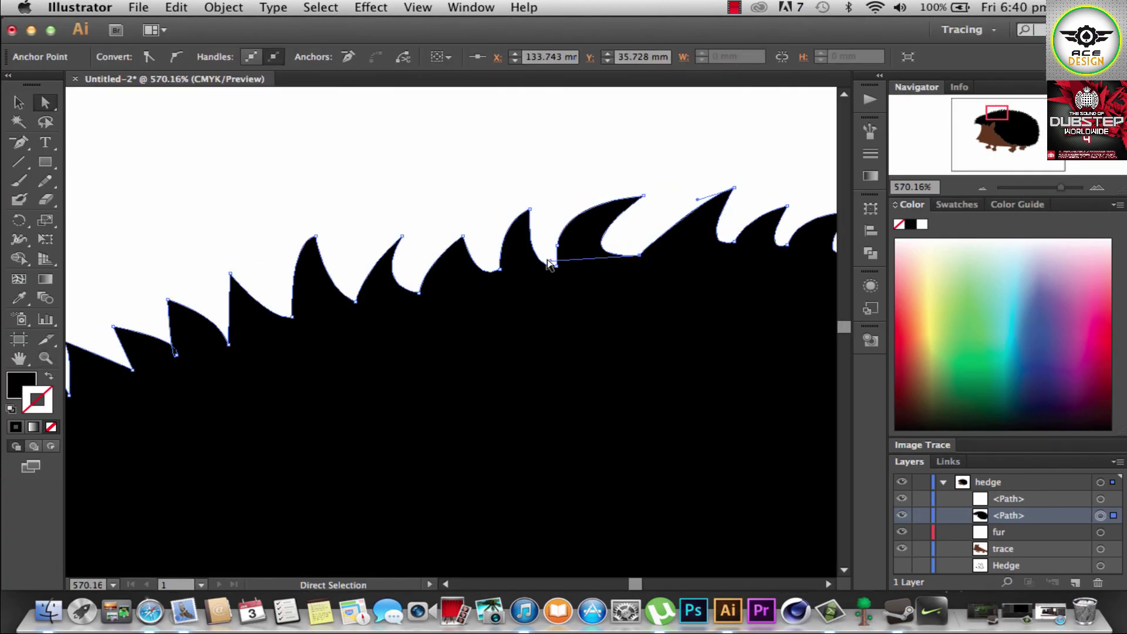
pyautogui.moveTo(565, 246); pyautogui.dragTo(576, 230)
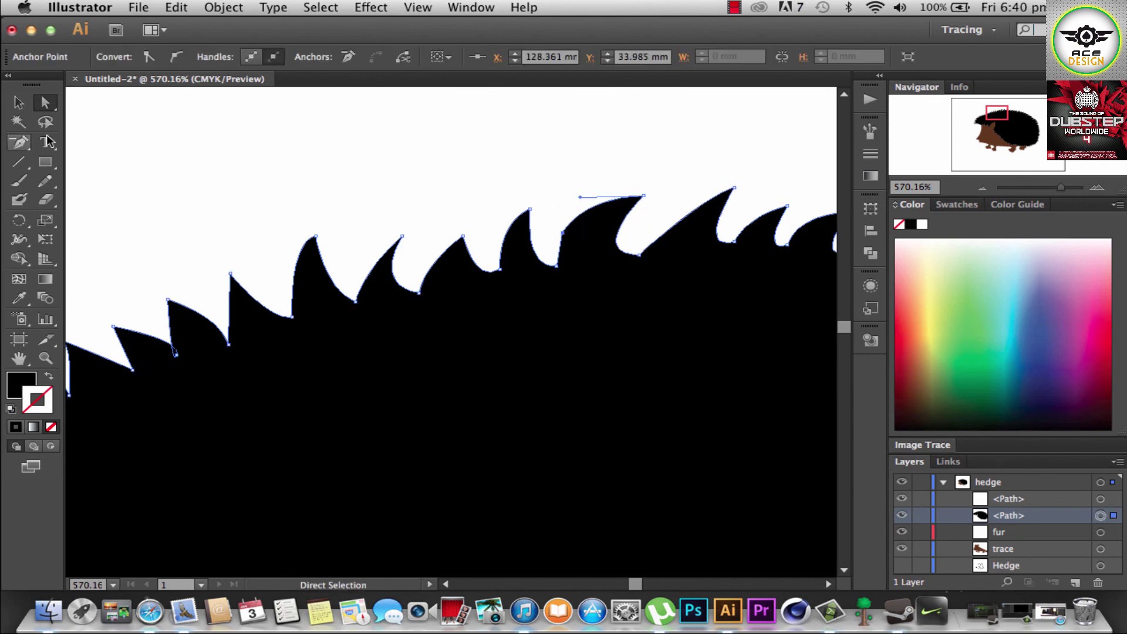
pyautogui.hotkey('ctrl', '0')
pyautogui.hotkey('shift', 'ctrl', 'a')
# - Zoom in on a spine tip and drag its anchor to reshape the curve
pyautogui.press('z')
pyautogui.moveTo(643, 281); pyautogui.dragTo(676, 306)
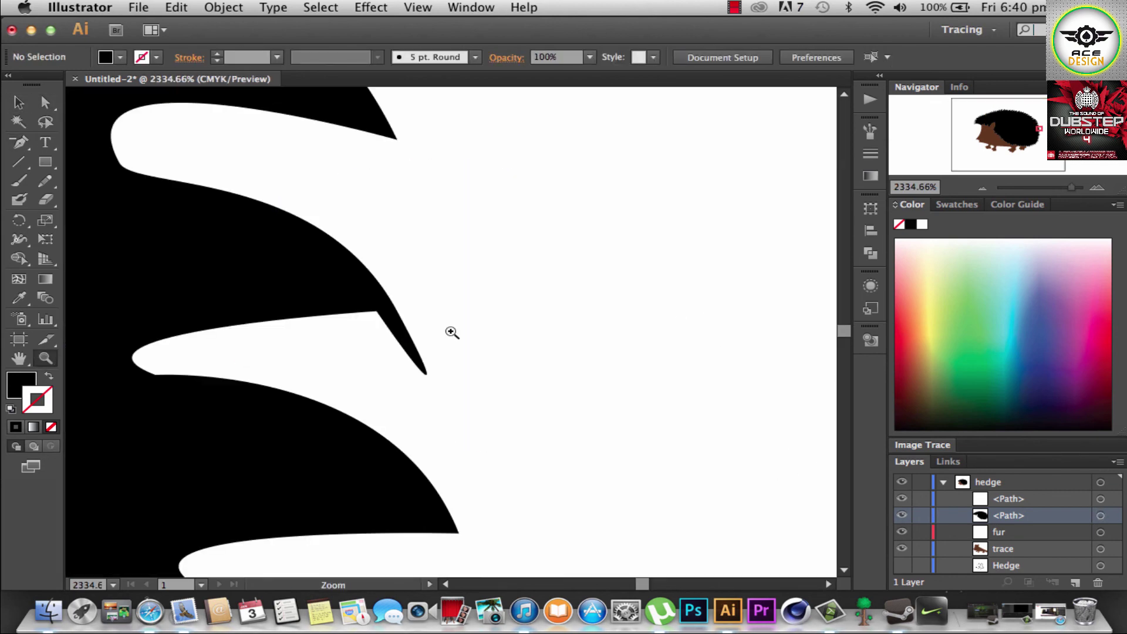
pyautogui.click(45, 104)
pyautogui.click(294, 258)
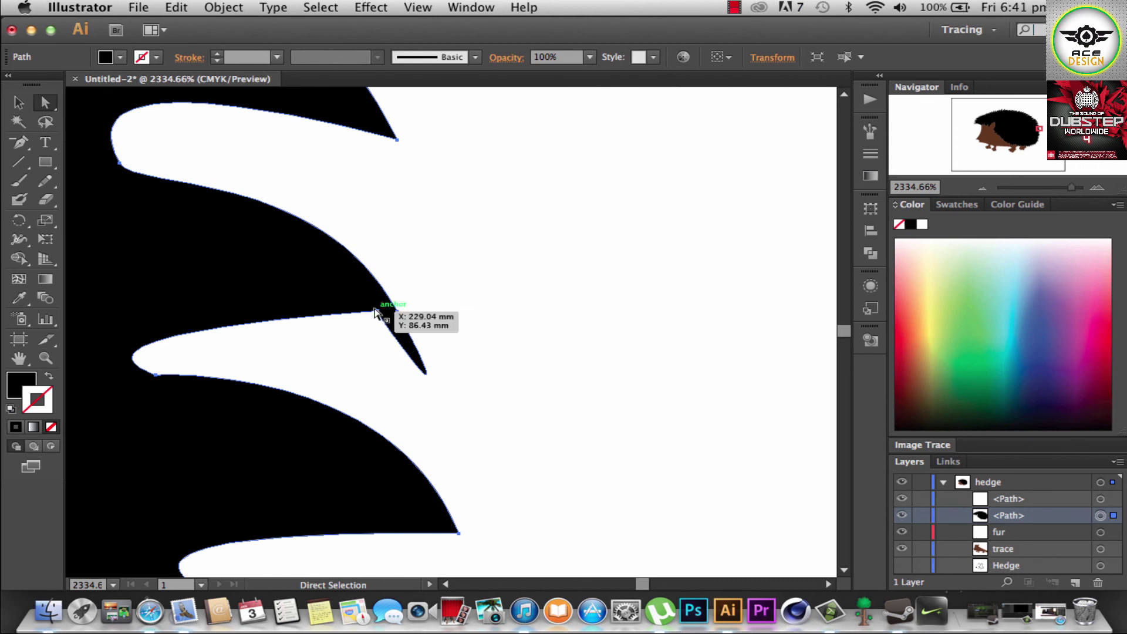
pyautogui.click(375, 313)
pyautogui.moveTo(381, 316); pyautogui.dragTo(429, 332)
# - Delete the extra spine-tip anchor, adjust the lower tip's curve, and fit to window
pyautogui.moveTo(20, 142); pyautogui.dragTo(150, 157)
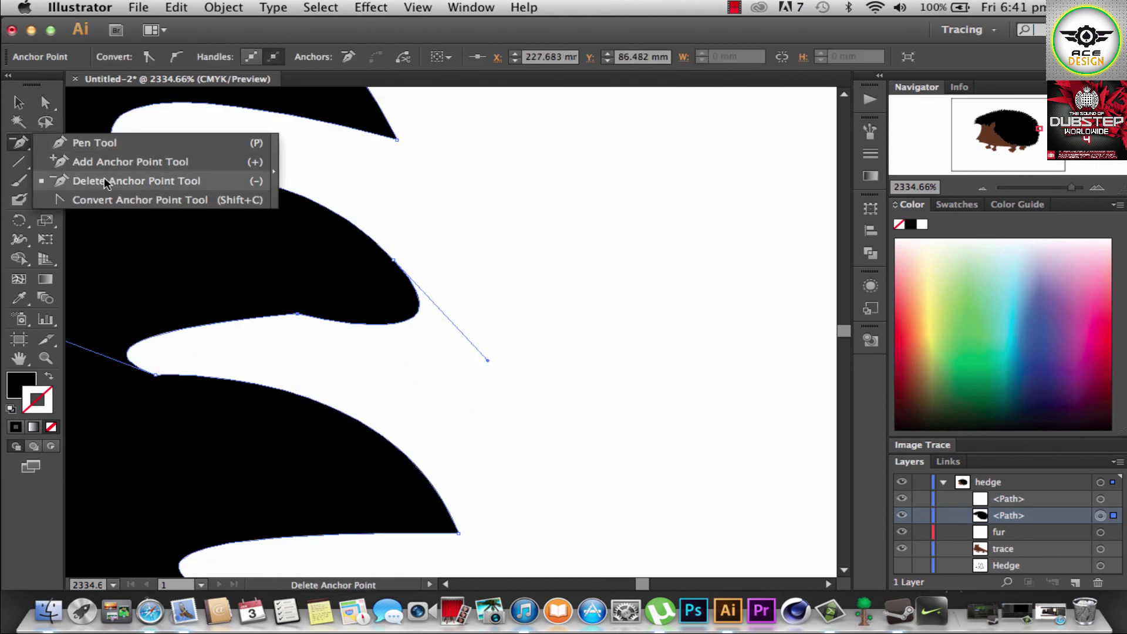
pyautogui.click(423, 325)
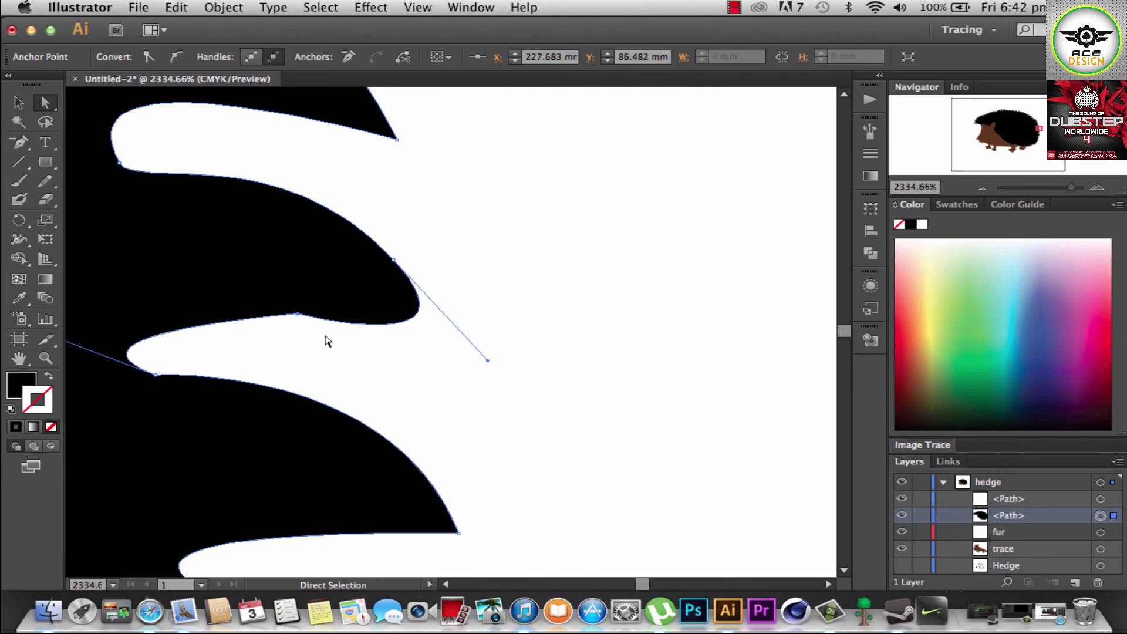
pyautogui.click(155, 374)
pyautogui.hscroll(-5, 303, 430)
pyautogui.moveTo(203, 333); pyautogui.dragTo(196, 356)
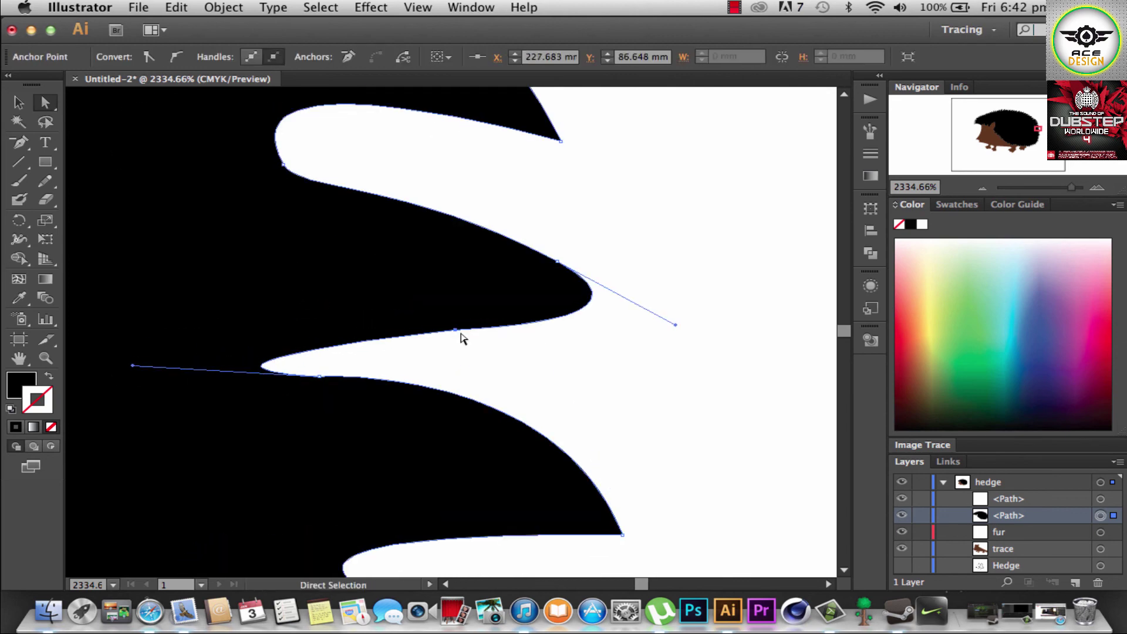
pyautogui.press('super+0')
pyautogui.click(543, 480)
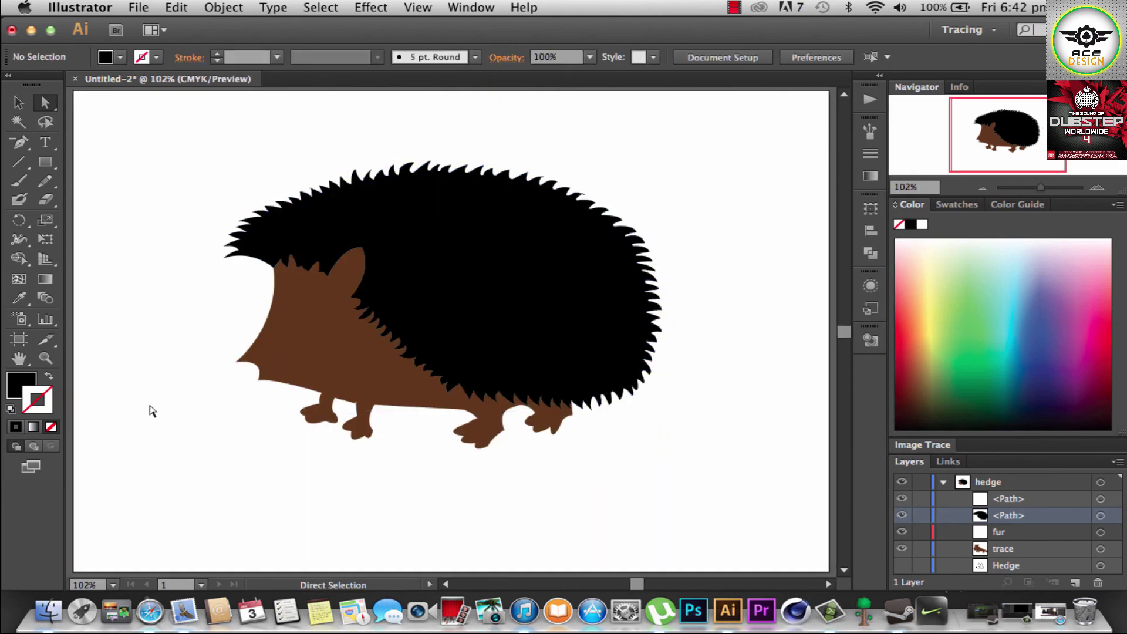
# - Draw a red-filled oval and move it onto the hedgehog's nose
pyautogui.click(903, 549)
pyautogui.moveTo(45, 162); pyautogui.dragTo(117, 198)
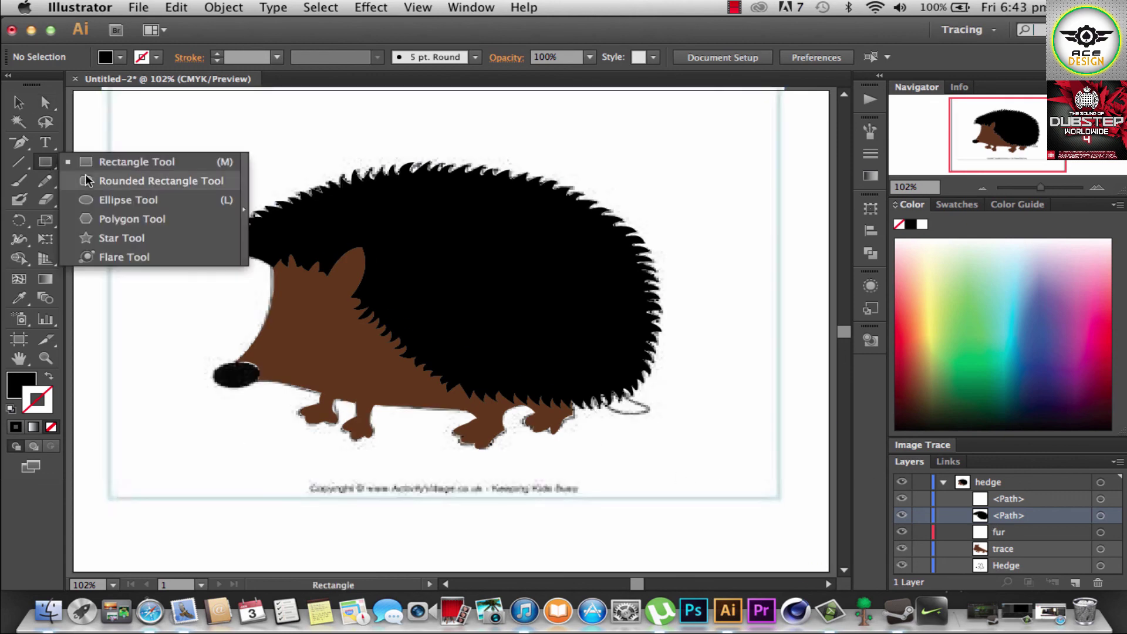
pyautogui.click(120, 57)
pyautogui.click(56, 88)
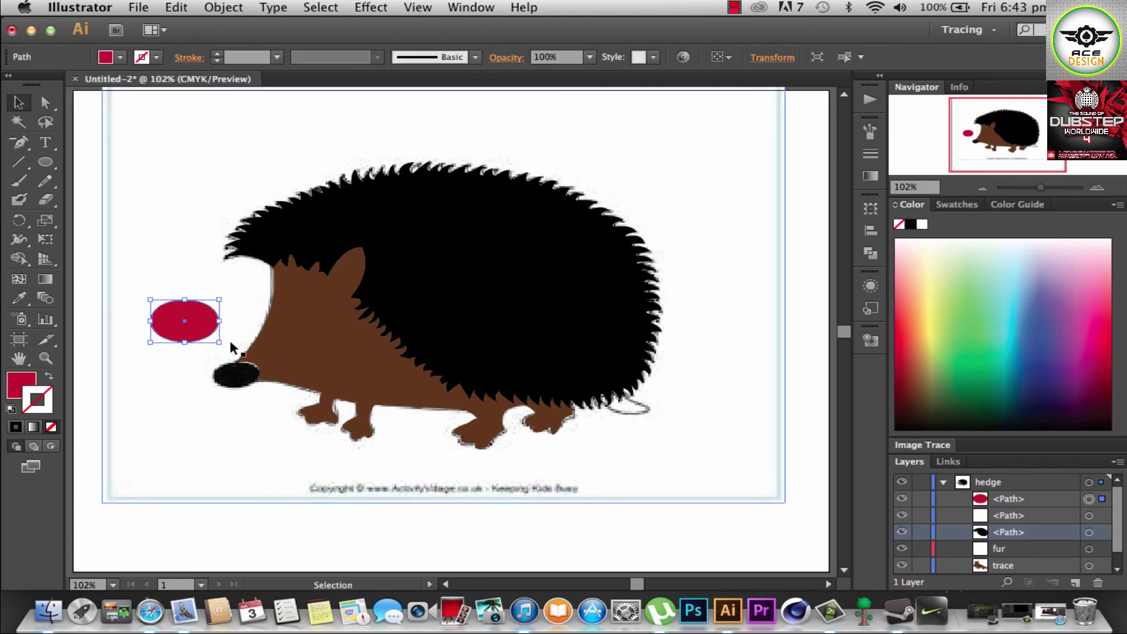
pyautogui.moveTo(230, 340); pyautogui.dragTo(235, 405)
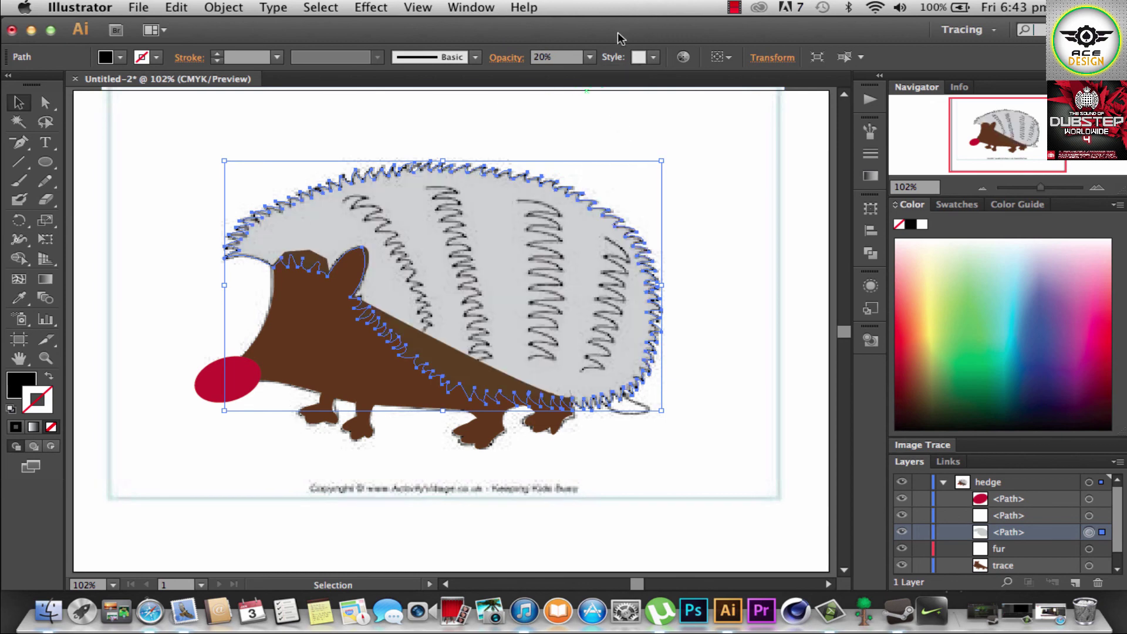
# - Zoom in and resize the red nose oval to fit the snout
pyautogui.press('z')
pyautogui.moveTo(204, 385); pyautogui.dragTo(550, 289)
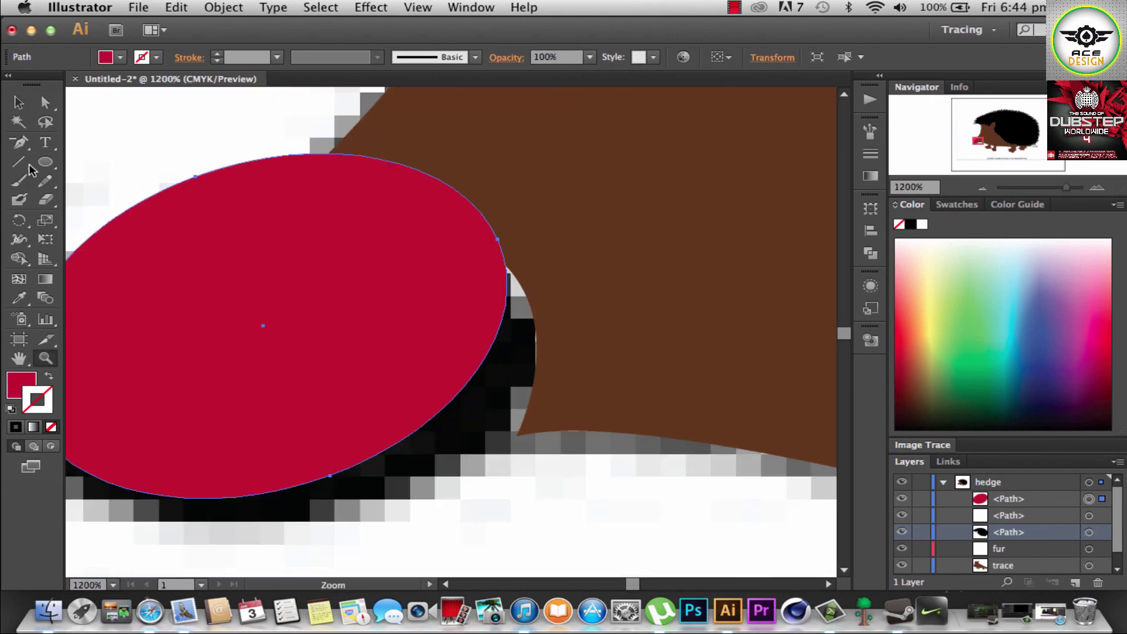
pyautogui.press('v')
pyautogui.moveTo(800, 442); pyautogui.dragTo(574, 533)
pyautogui.press('super+0')
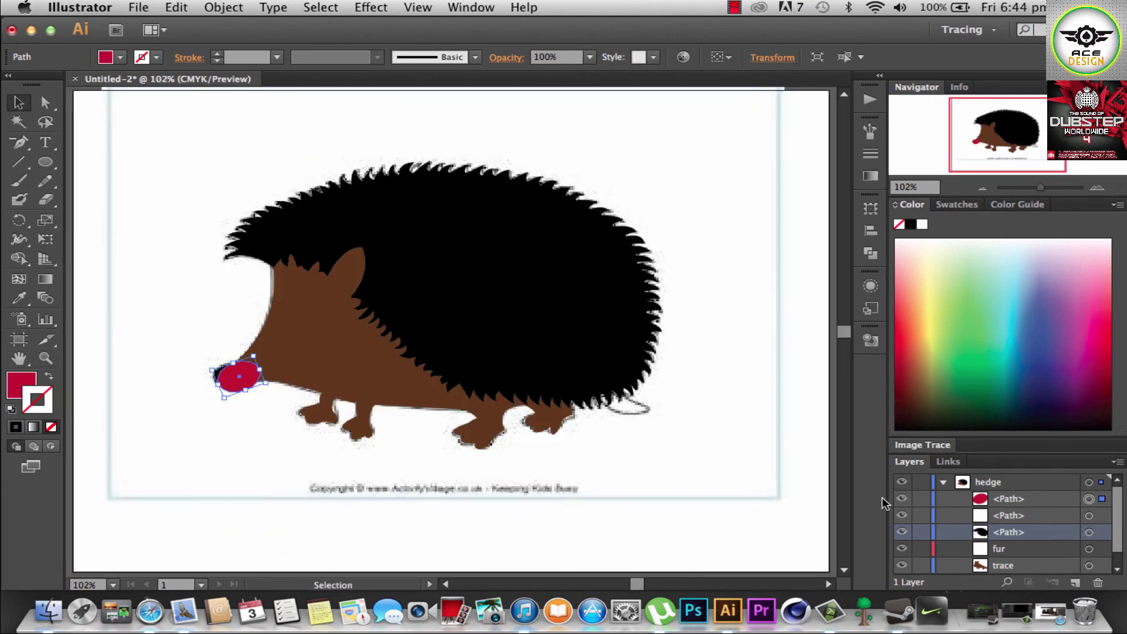
# - Hide the original reference image layer, undoing a trial grouping
pyautogui.scroll(-1, 902, 552)
pyautogui.click(902, 566)
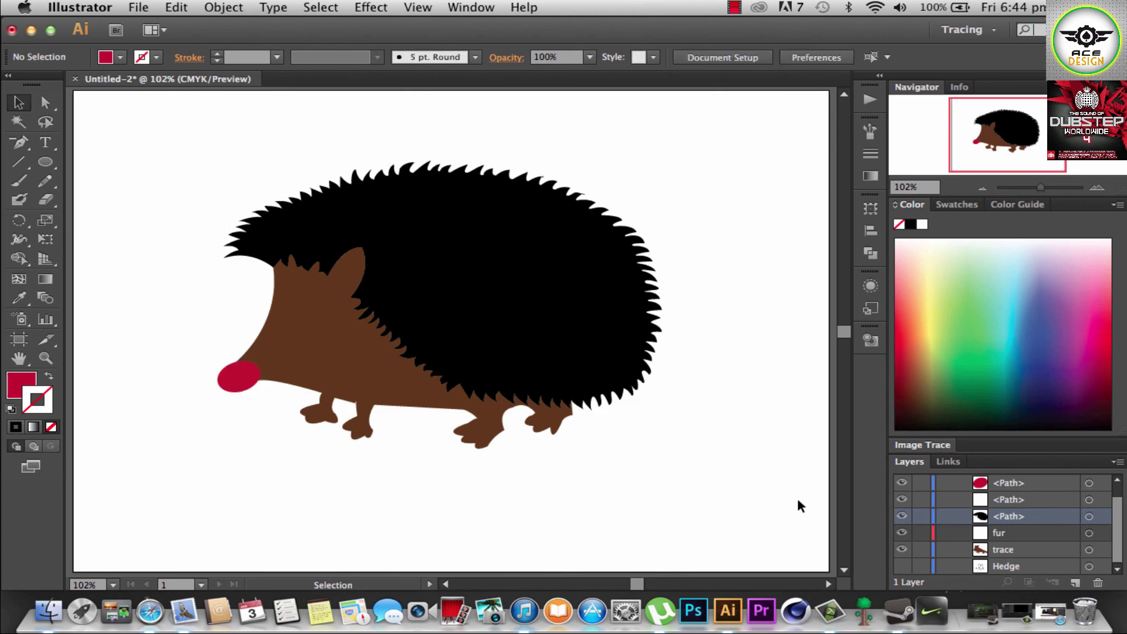
pyautogui.click(525, 251)
pyautogui.press('super+g')
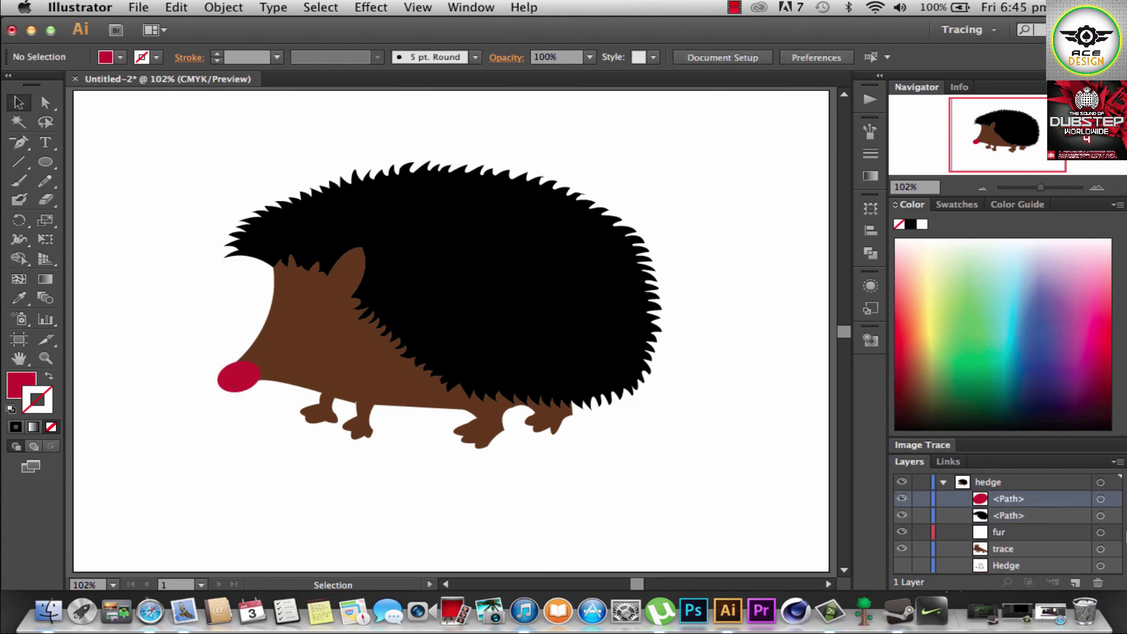
pyautogui.click(1030, 498)
pyautogui.write('Nosie')
pyautogui.press('super+z')
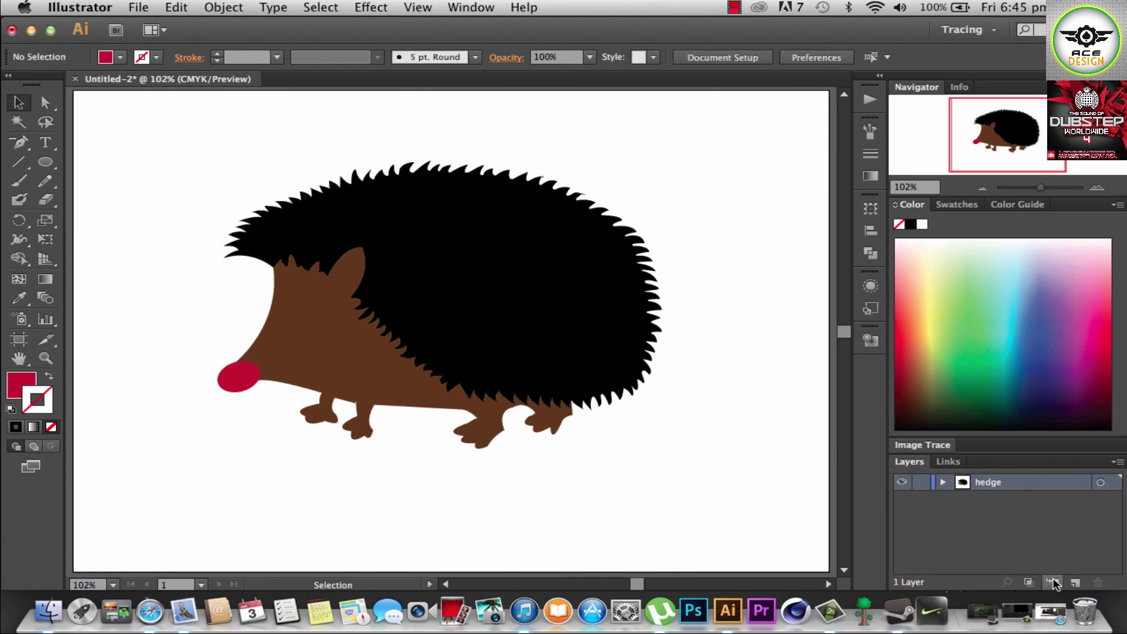
pyautogui.press('super+z')
# - Show the reference image again and give the fur a pale yellow fill at 20% opacity
pyautogui.press('super+shift+z')
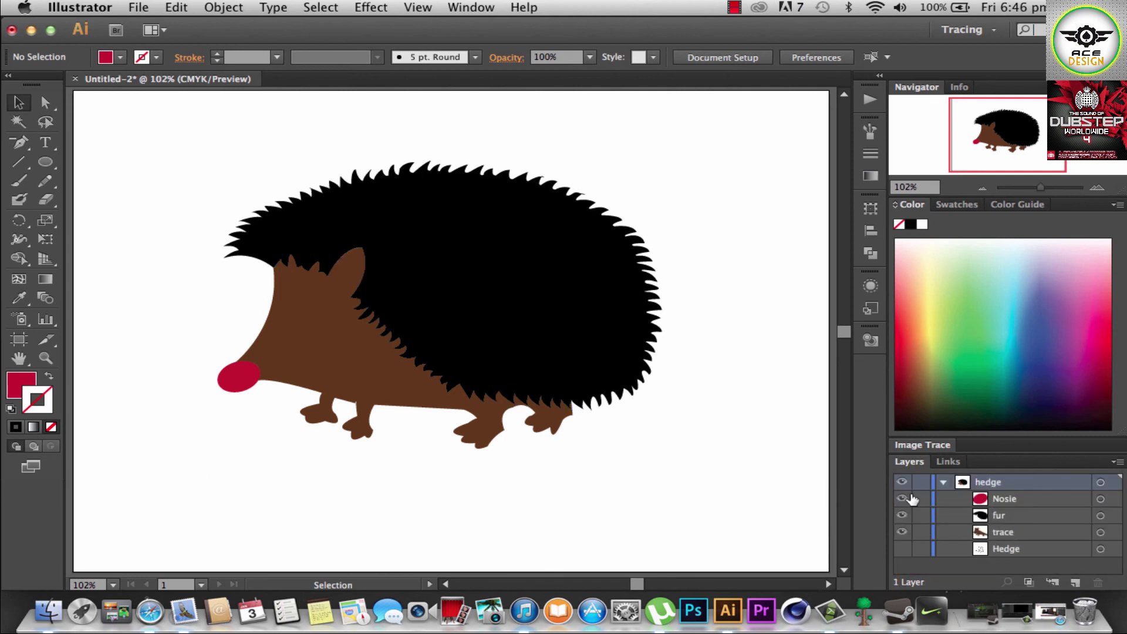
pyautogui.click(943, 483)
pyautogui.click(1100, 515)
pyautogui.click(589, 57)
pyautogui.click(610, 162)
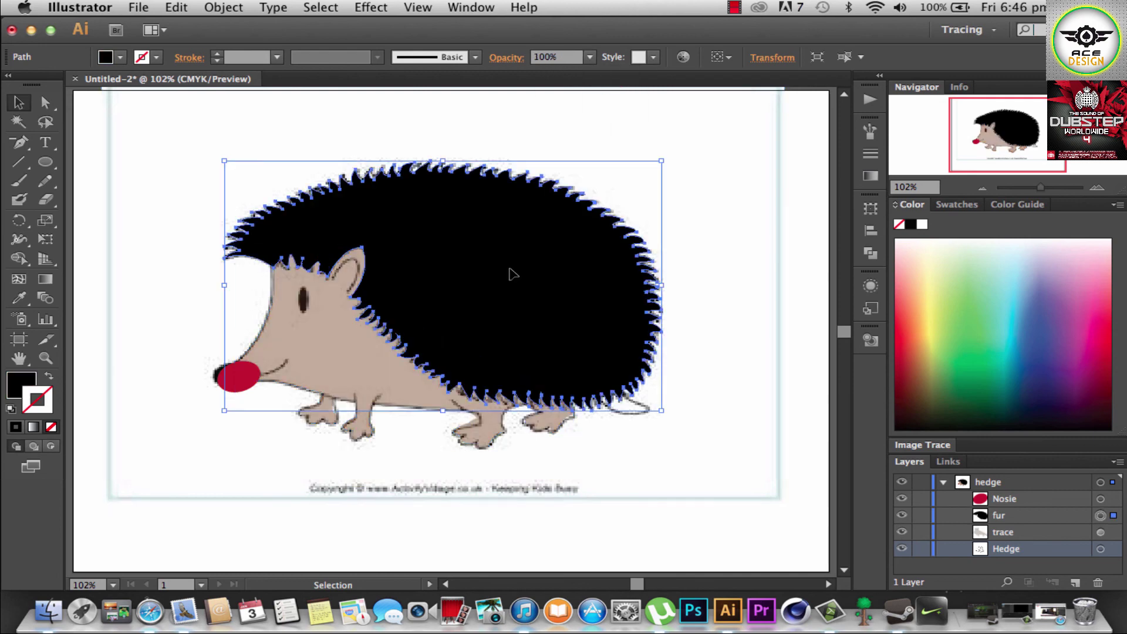
pyautogui.click(589, 57)
pyautogui.click(596, 122)
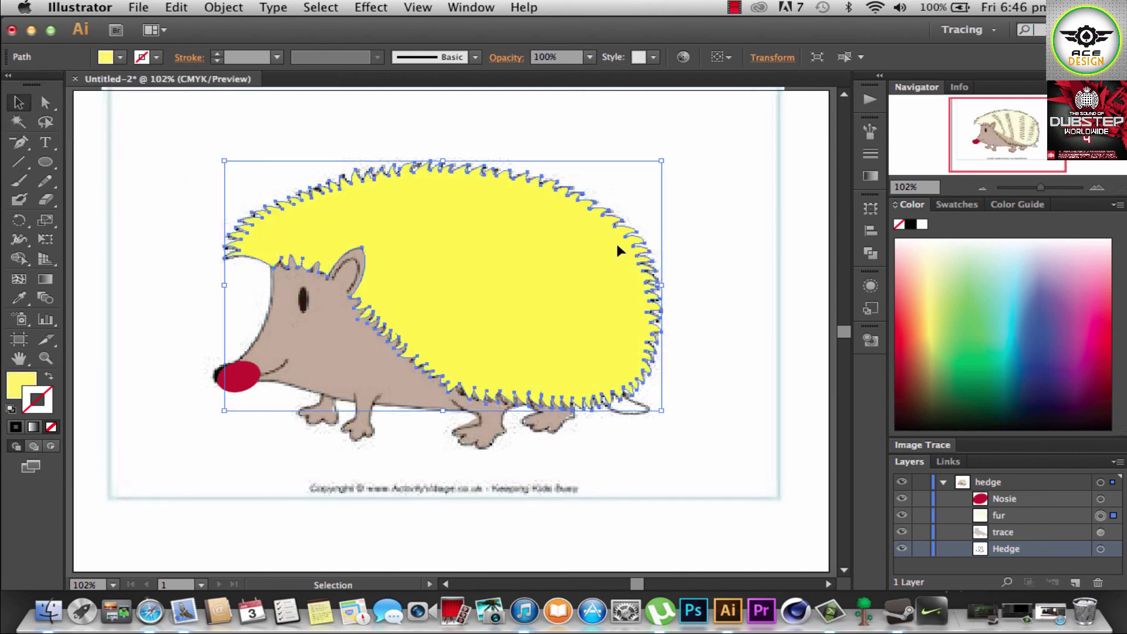
pyautogui.click(589, 57)
pyautogui.click(616, 114)
pyautogui.click(705, 398)
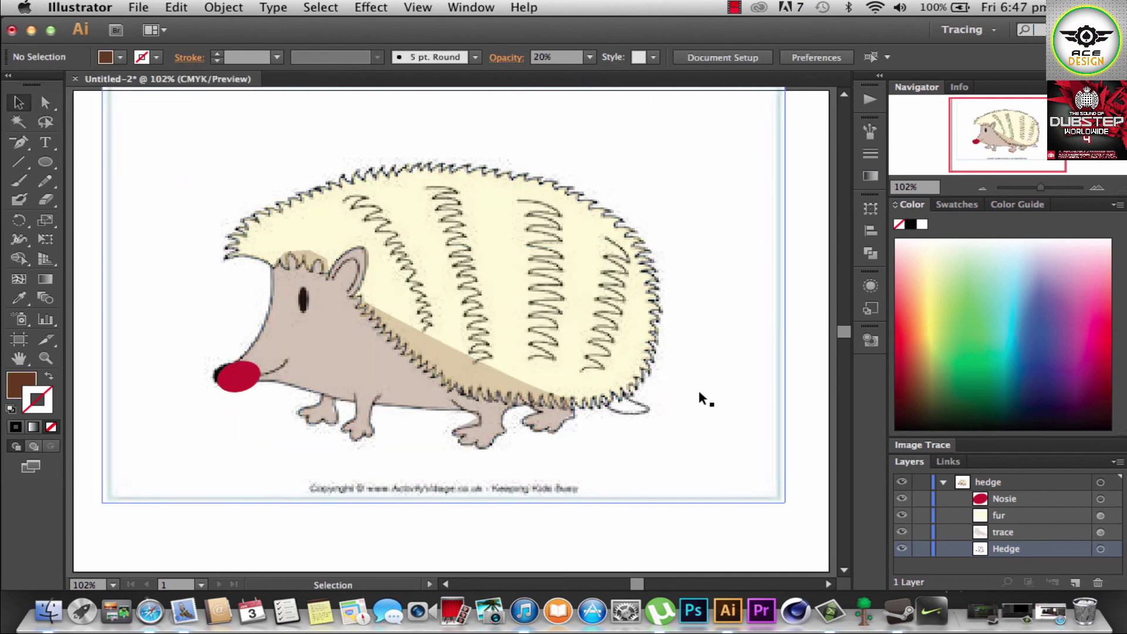
pyautogui.click(943, 482)
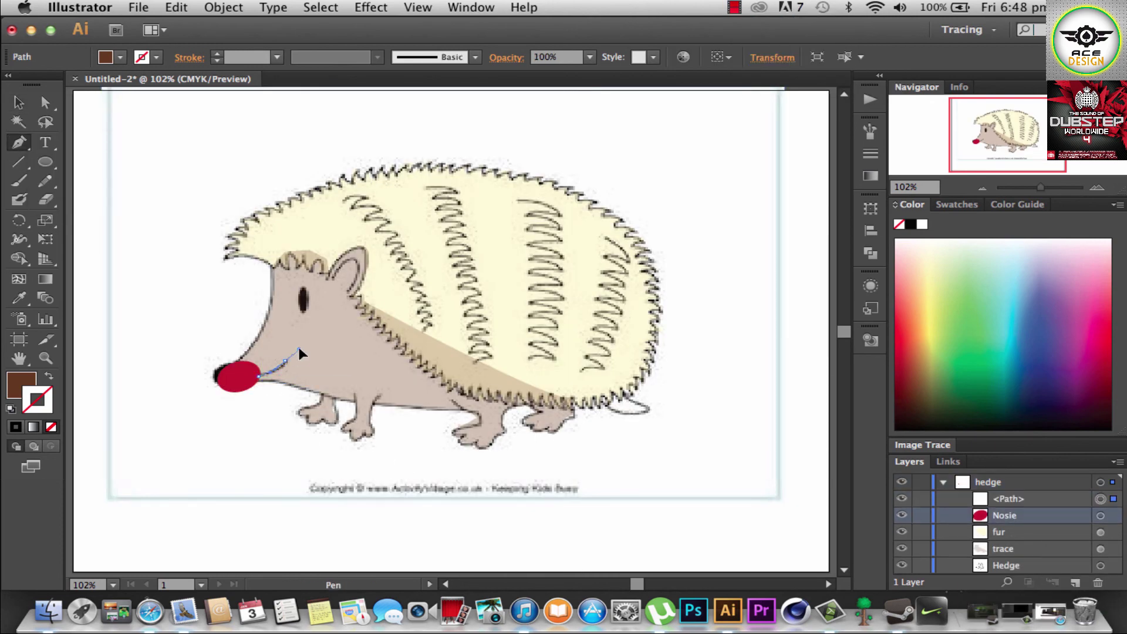
# - Set the Pen tool to no fill with a black 4 pt stroke
pyautogui.click(20, 162)
pyautogui.click(19, 142)
pyautogui.click(156, 57)
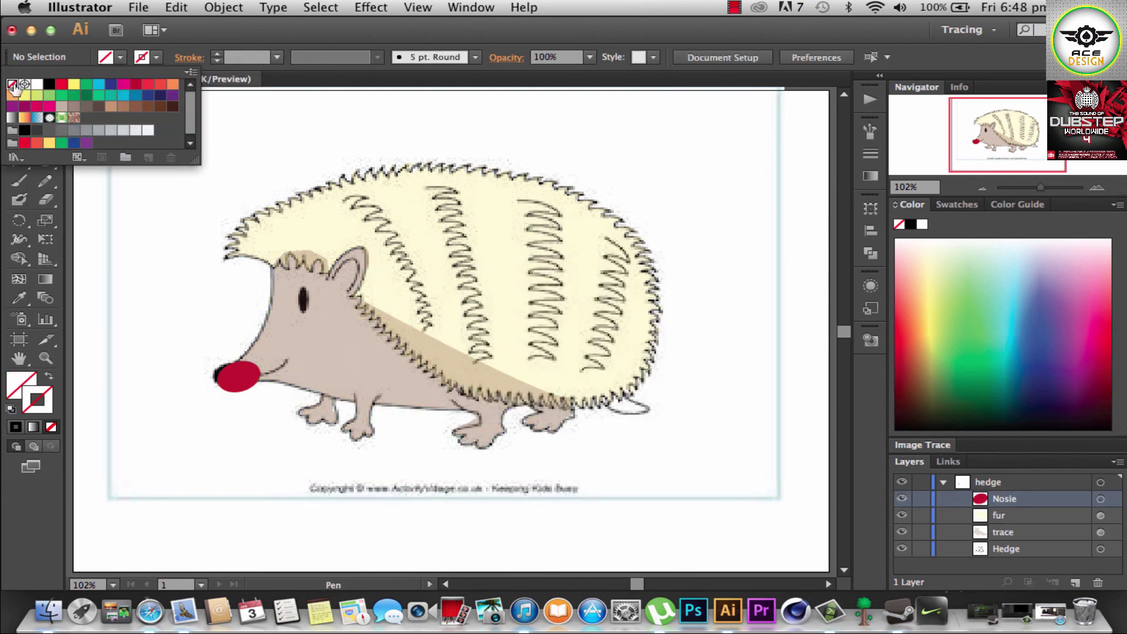
pyautogui.click(35, 94)
pyautogui.click(276, 57)
pyautogui.click(289, 179)
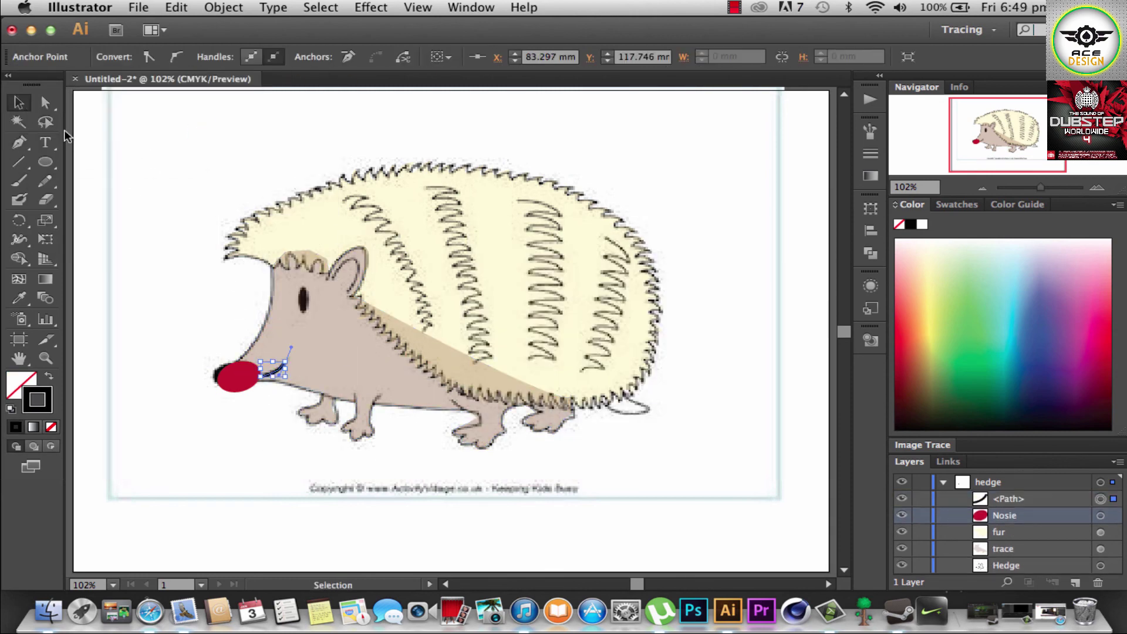
# - Zoom to 200% and pen-trace the first zigzag stripe down the fur
pyautogui.moveTo(327, 187); pyautogui.dragTo(653, 395)
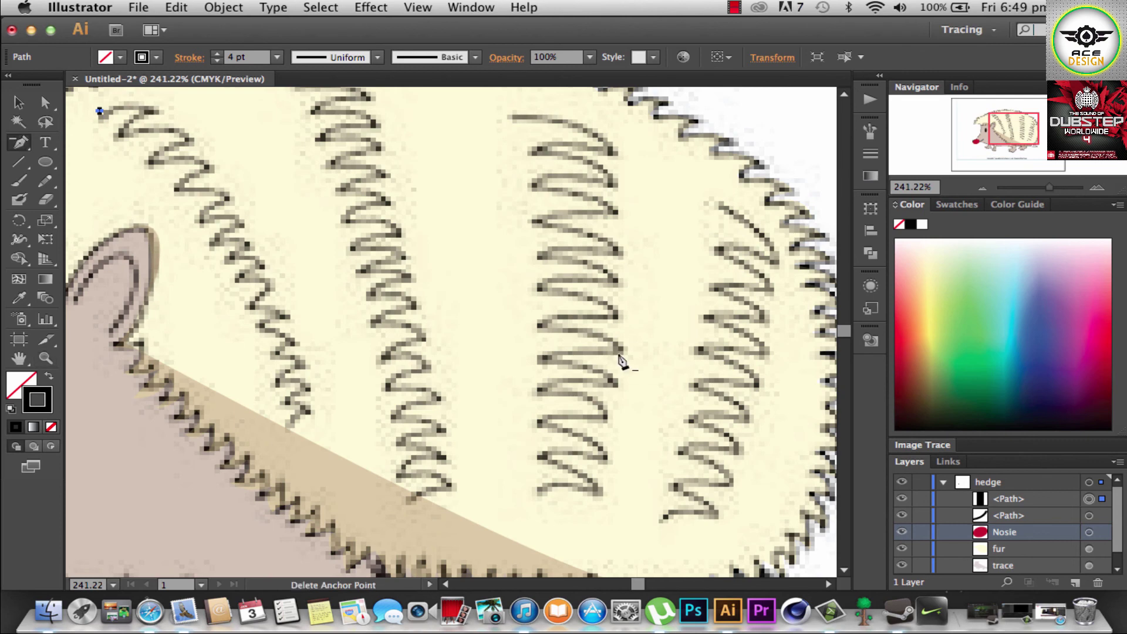
pyautogui.press('super+minus')
pyautogui.moveTo(208, 147); pyautogui.dragTo(171, 189)
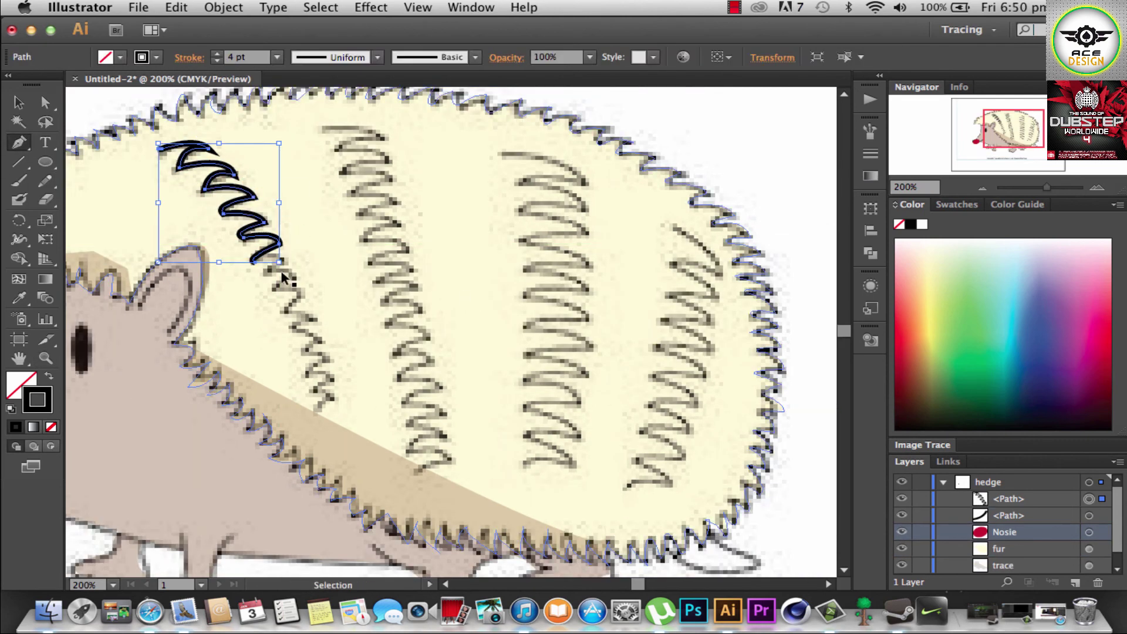
pyautogui.moveTo(254, 257); pyautogui.dragTo(295, 280)
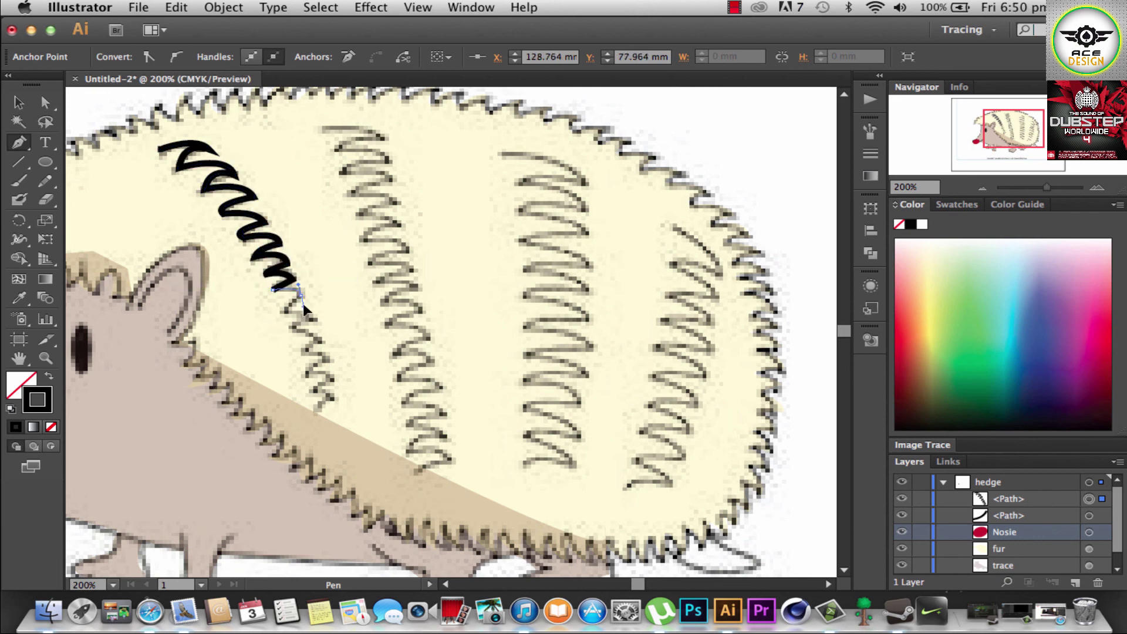
pyautogui.keyDown('super'); pyautogui.click(296, 288); pyautogui.keyUp('super')
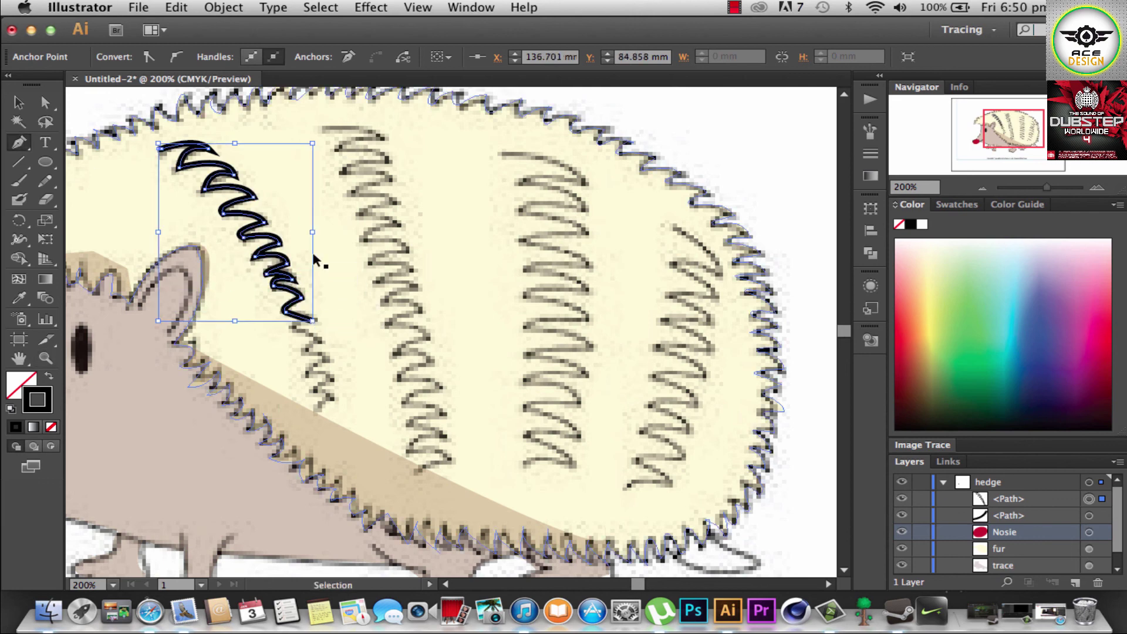
pyautogui.moveTo(293, 327); pyautogui.dragTo(326, 348)
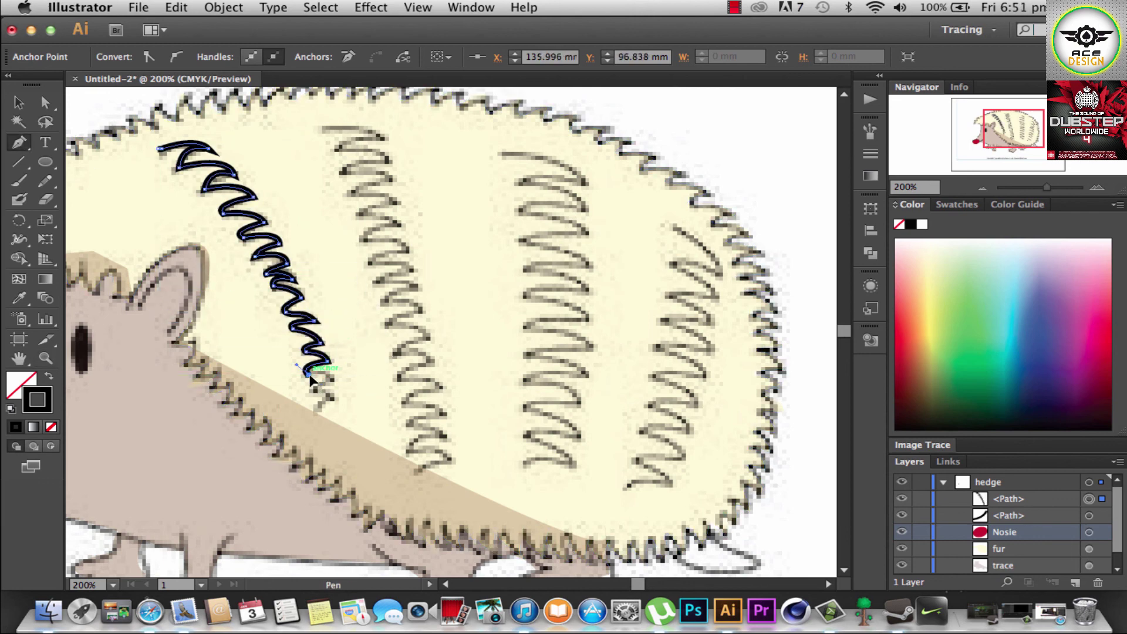
pyautogui.press('v')
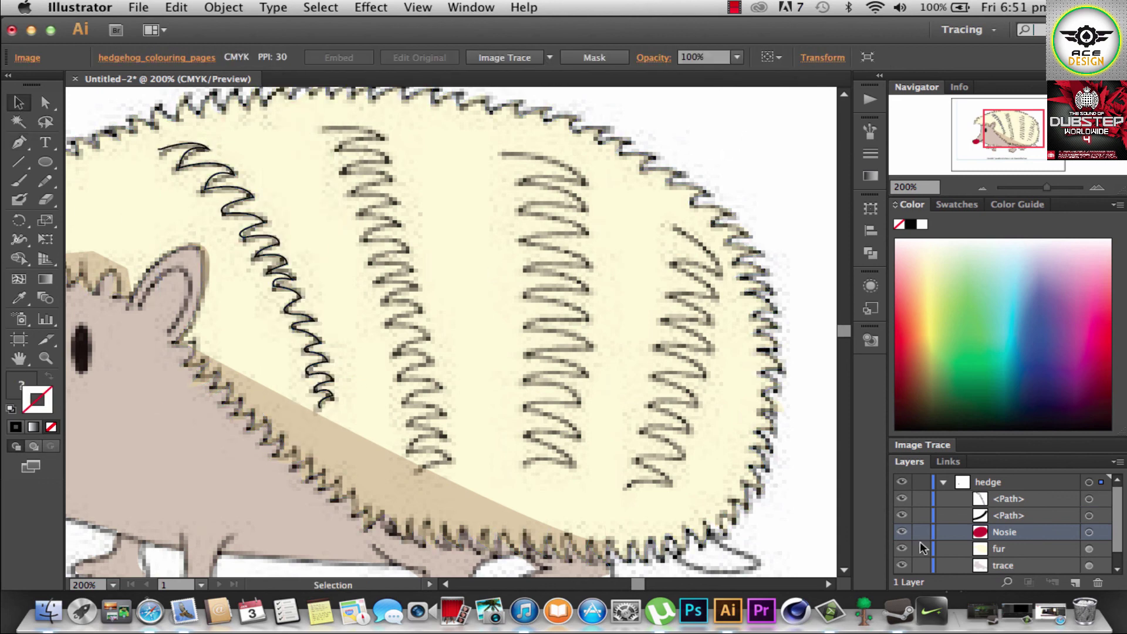
# - Hide the reference drawing and select the stripe's anchors to check it
pyautogui.click(913, 567)
pyautogui.click(317, 329)
pyautogui.press('a')
pyautogui.click(290, 276)
pyautogui.click(616, 143)
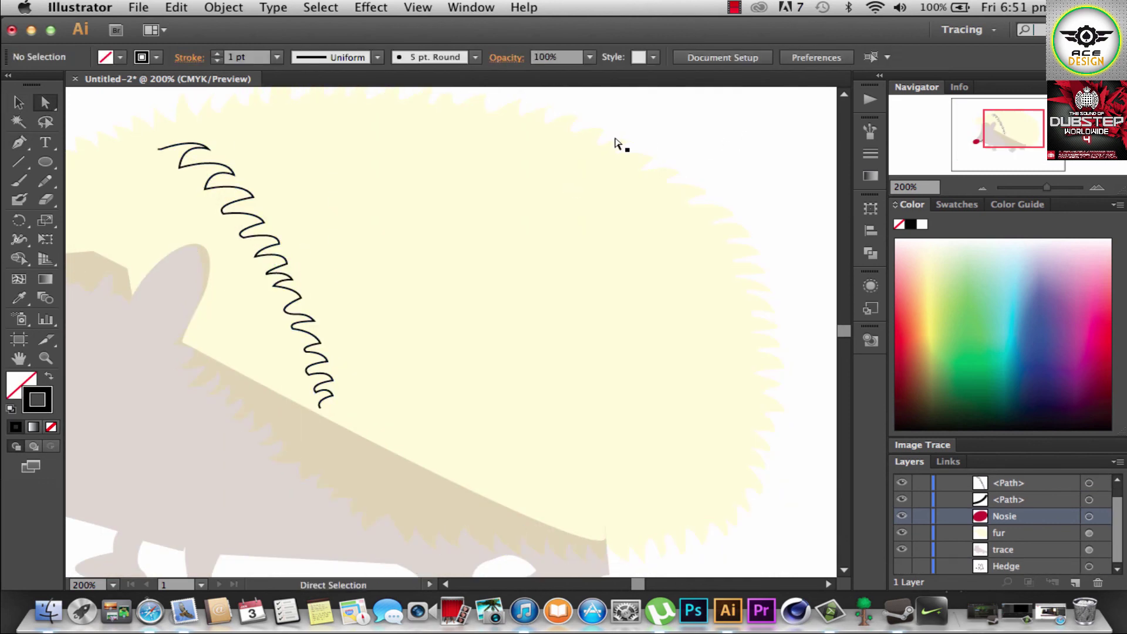
pyautogui.click(285, 243)
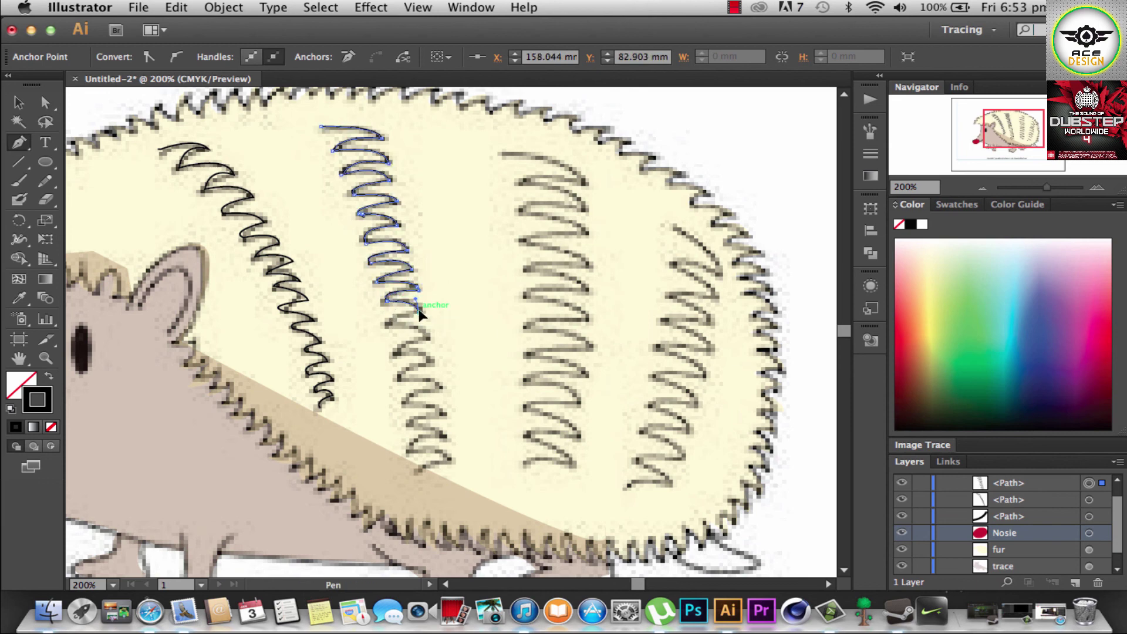
# - Finish the second stripe and trace the third zigzag stripe with the Pen tool
pyautogui.moveTo(400, 377); pyautogui.dragTo(428, 361)
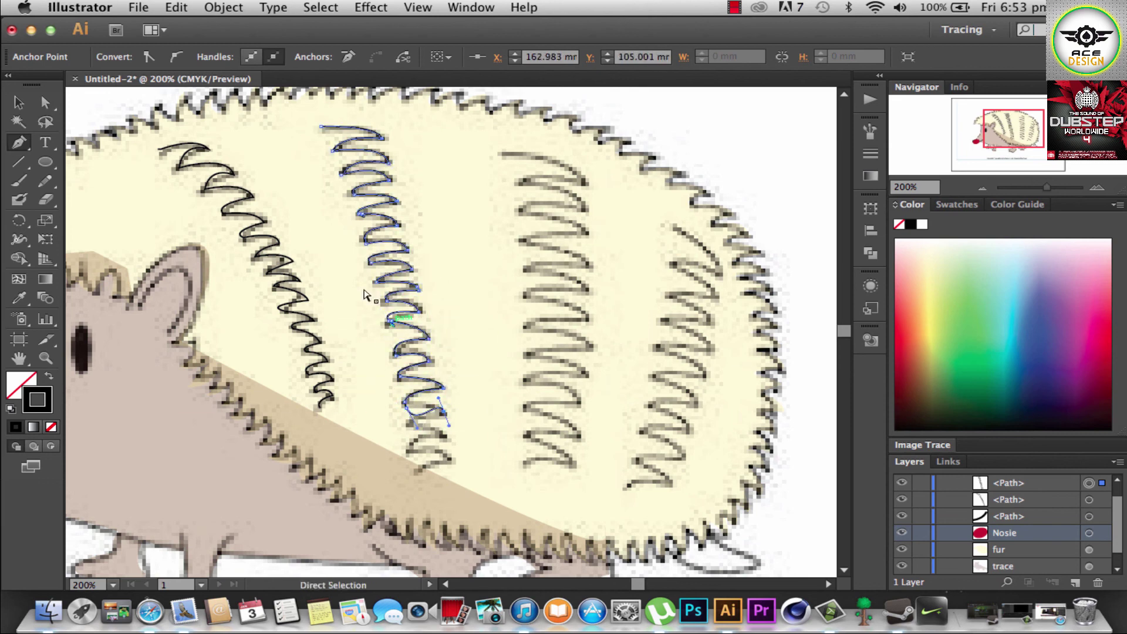
pyautogui.scroll(2, 364, 294)
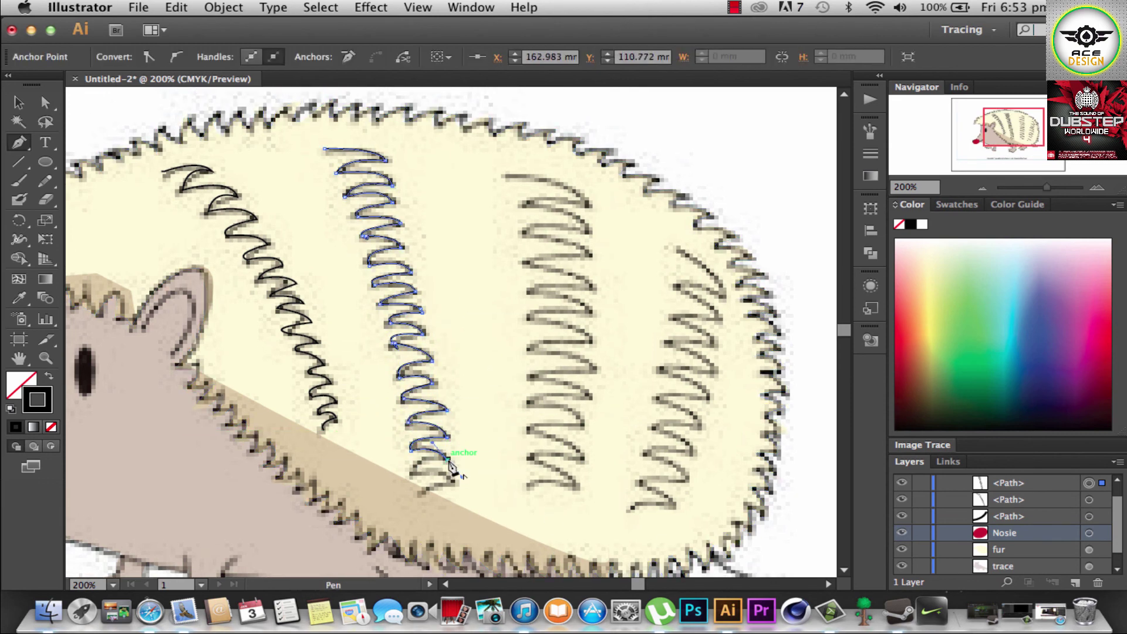
pyautogui.keyDown('super'); pyautogui.click(504, 185); pyautogui.keyUp('super')
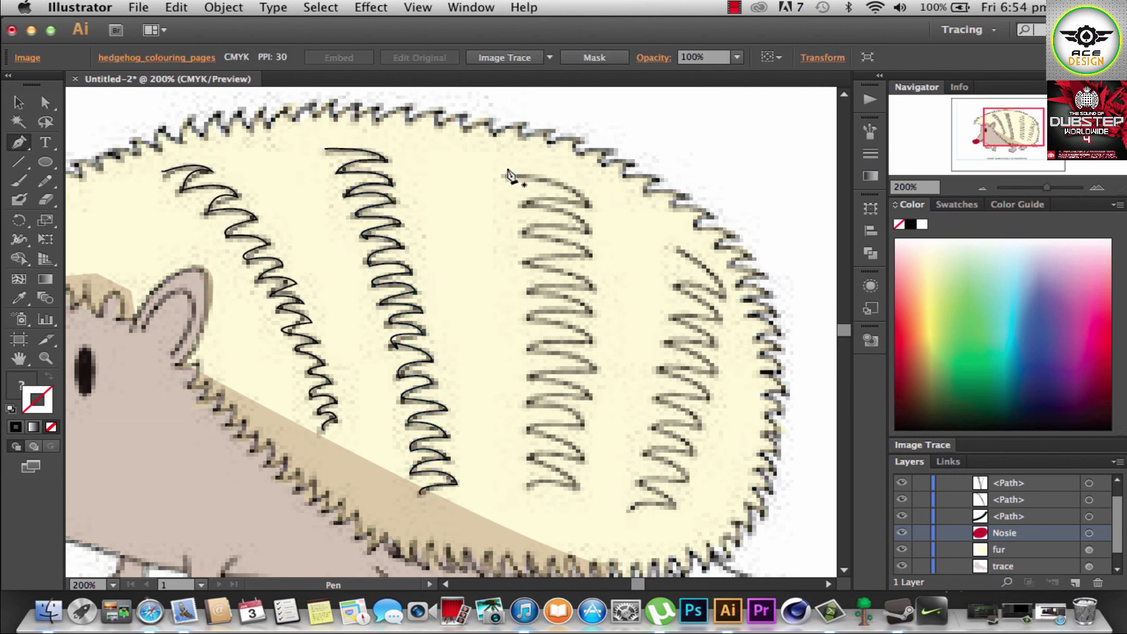
pyautogui.click(593, 204)
pyautogui.moveTo(521, 205); pyautogui.dragTo(522, 226)
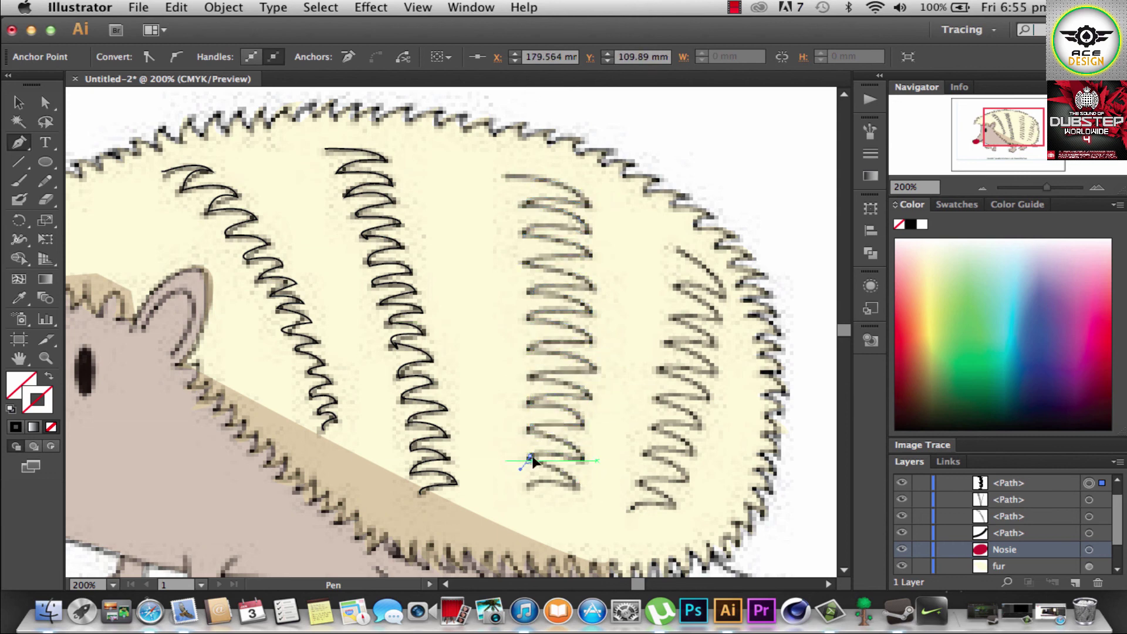
pyautogui.keyDown('super'); pyautogui.click(662, 157); pyautogui.keyUp('super')
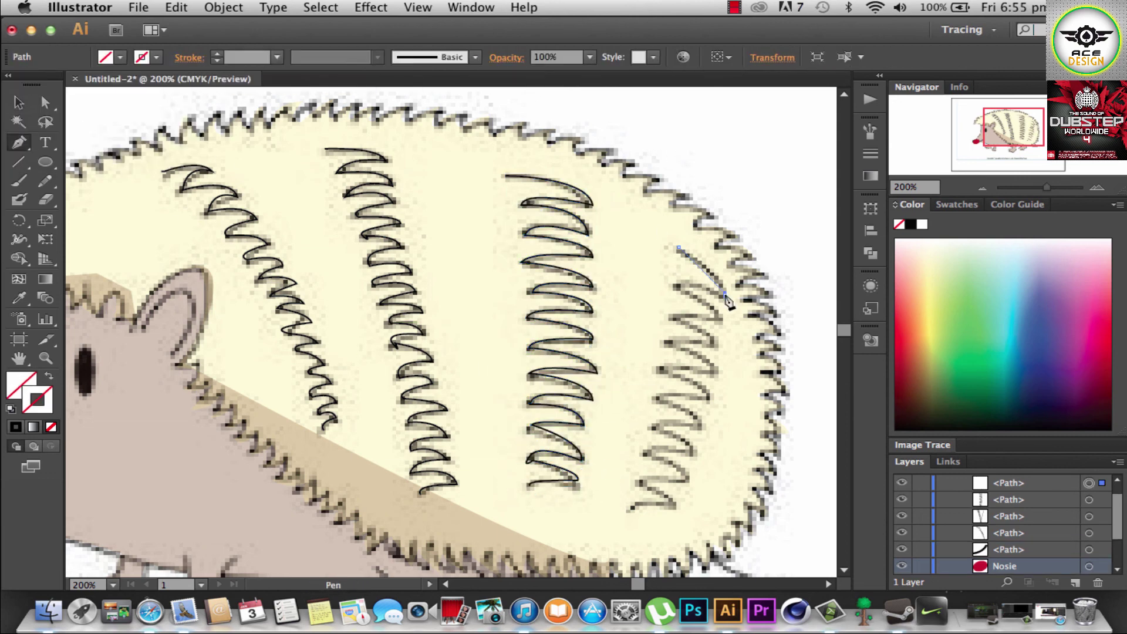
# - Trace the rightmost zigzag stripe down the fur with curved points
pyautogui.click(679, 247)
pyautogui.click(724, 294)
pyautogui.click(678, 286)
pyautogui.moveTo(723, 315); pyautogui.dragTo(721, 324)
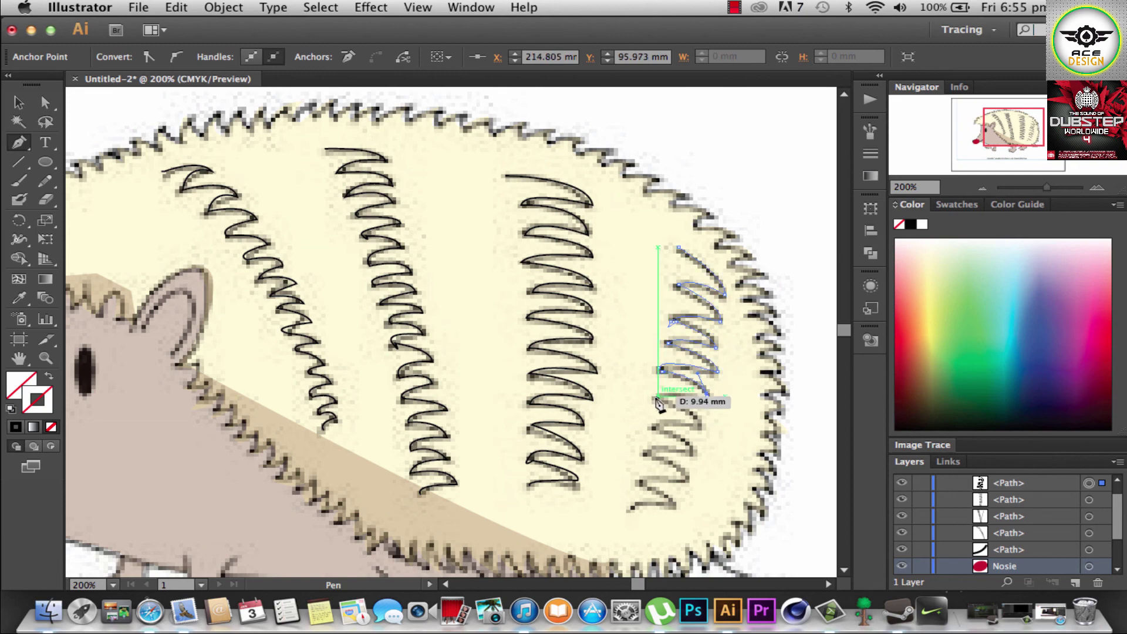
pyautogui.click(697, 427)
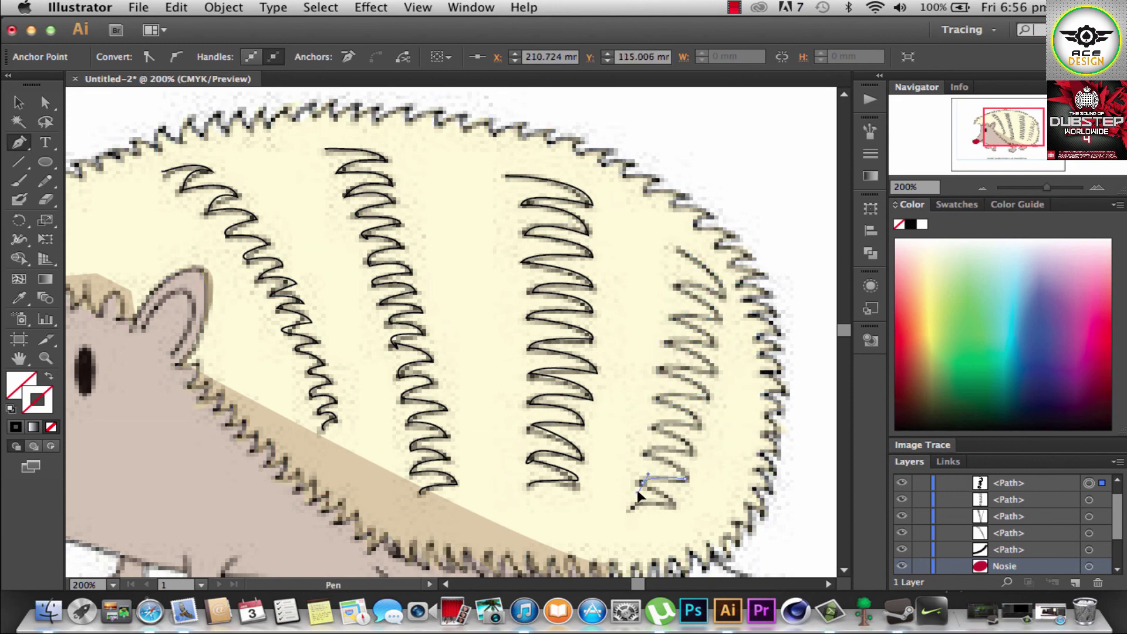
# - Hide the Nosie, fur, trace and Hedge layers so only the stripe paths show
pyautogui.press('v')
pyautogui.click(35, 57)
pyautogui.click(170, 201)
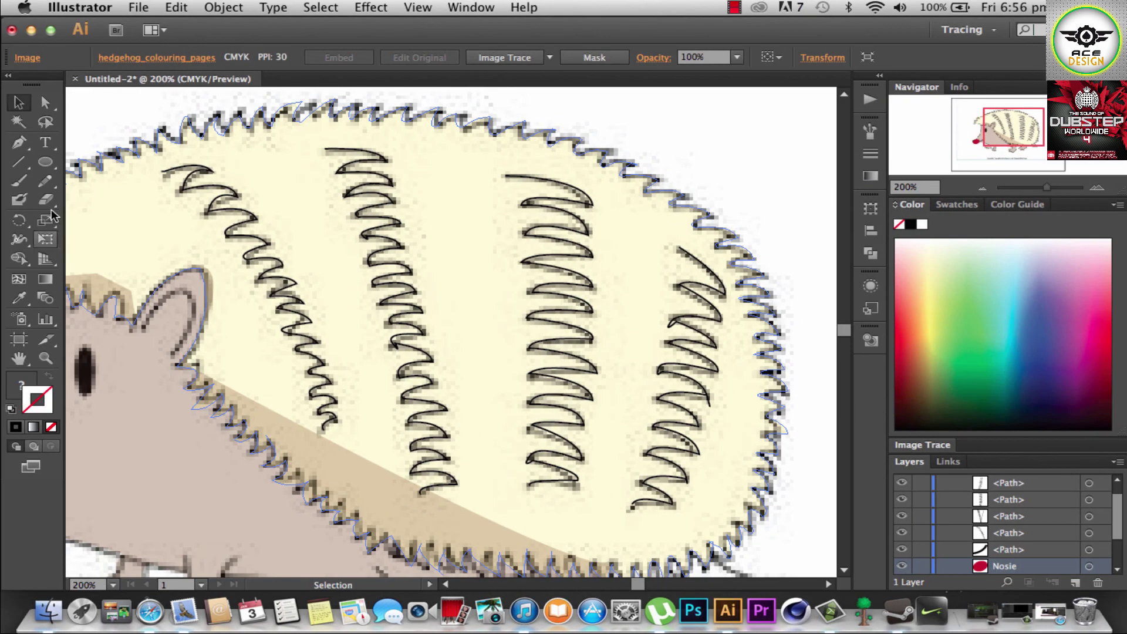
pyautogui.scroll(-3, 910, 532)
pyautogui.moveTo(902, 516); pyautogui.dragTo(902, 566)
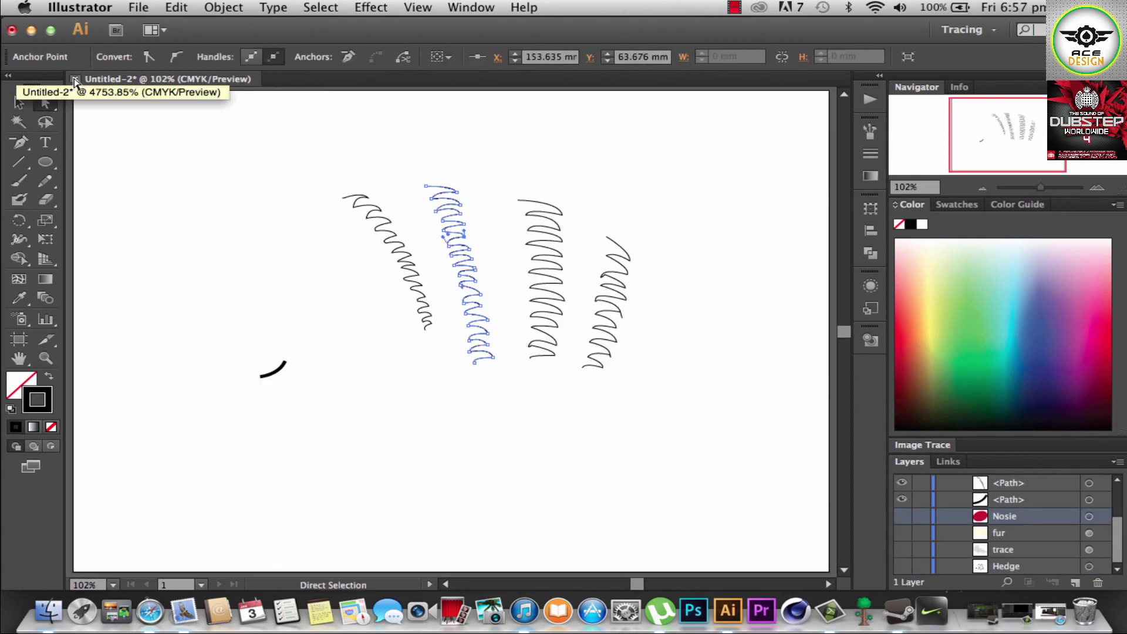
# - Zoom in to inspect the stripe lines, then fit the whole artboard in view
pyautogui.click(257, 213)
pyautogui.press('z')
pyautogui.moveTo(511, 308); pyautogui.dragTo(518, 316)
pyautogui.press('shift+super+a')
pyautogui.press('super+0')
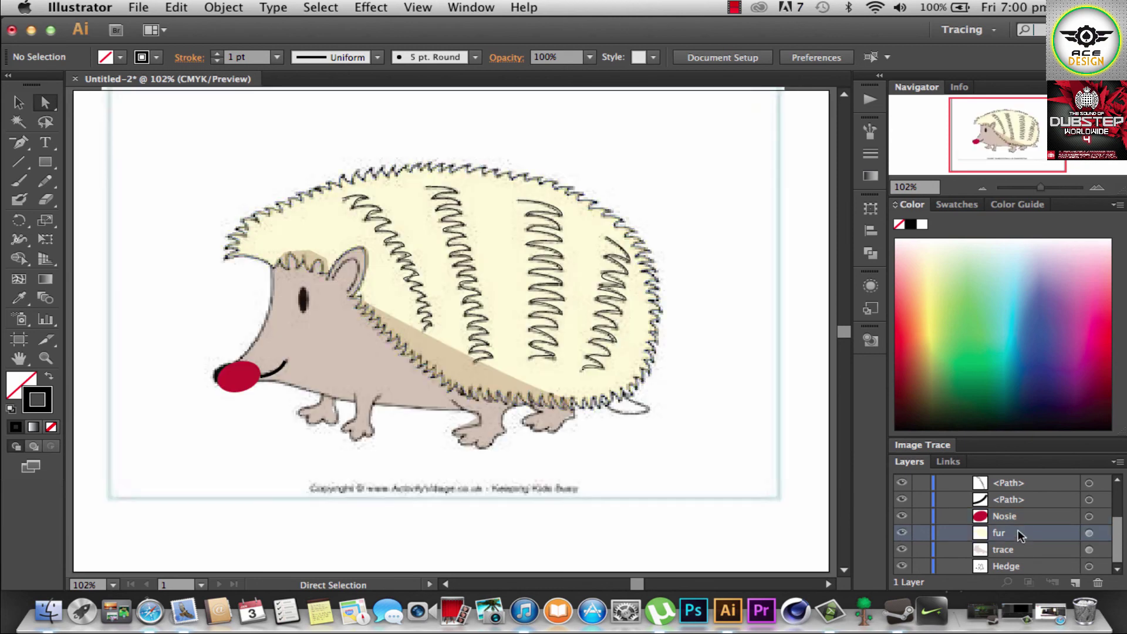
# - Set the fur to 100% opacity, reposition the tail shape, and show the coloured hedgehog again
pyautogui.click(613, 249)
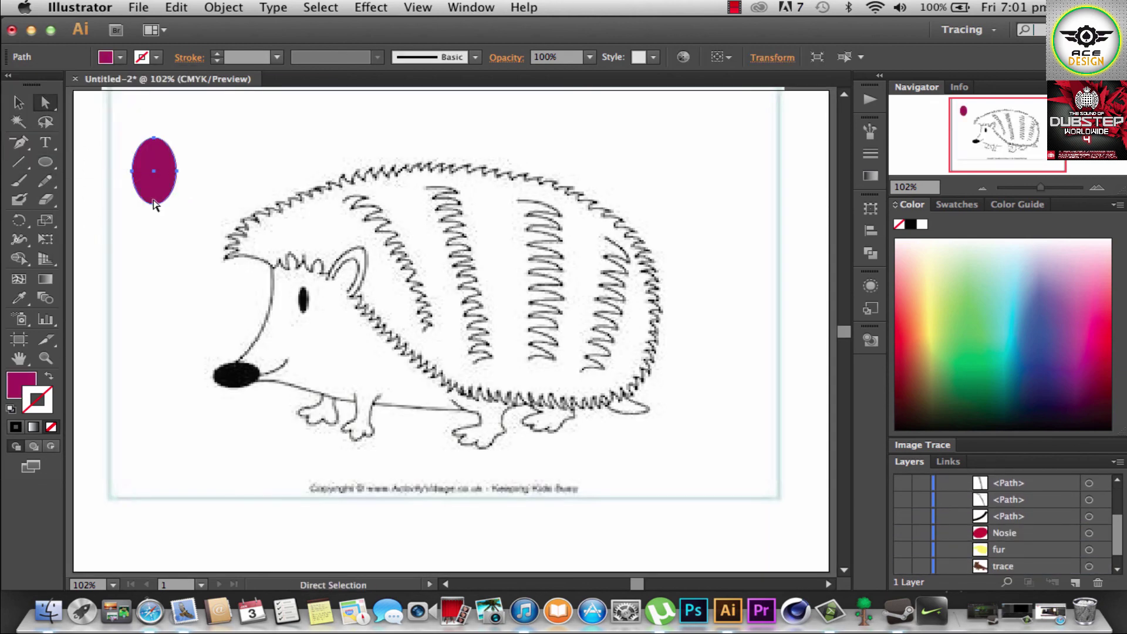
pyautogui.moveTo(319, 326); pyautogui.dragTo(306, 303)
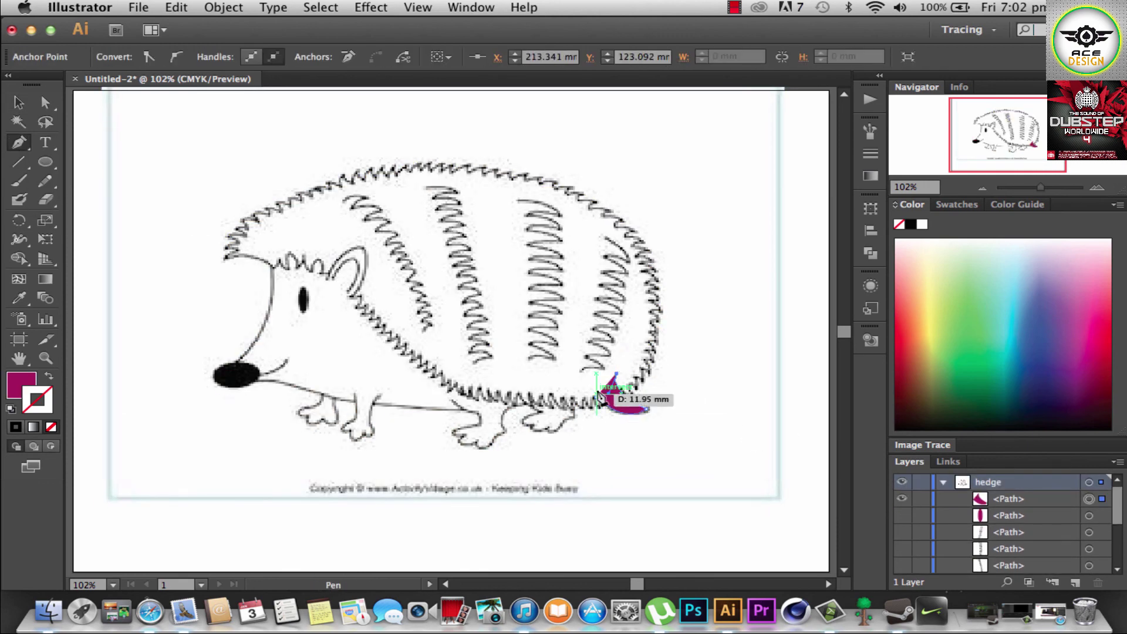
pyautogui.press('a')
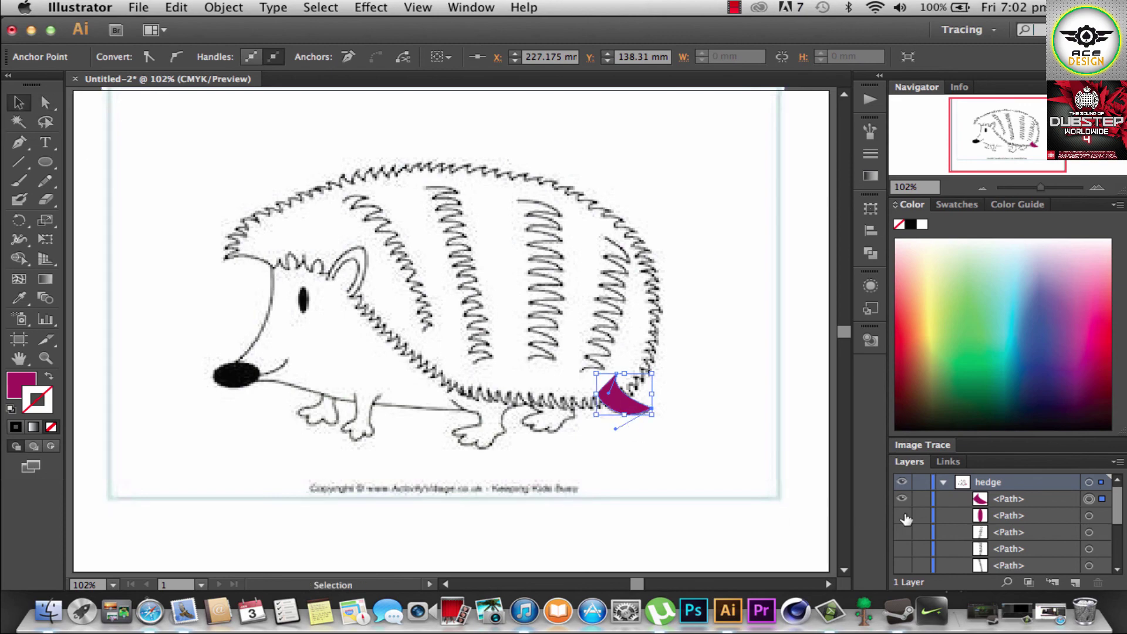
pyautogui.click(905, 517)
pyautogui.scroll(-2, 939, 529)
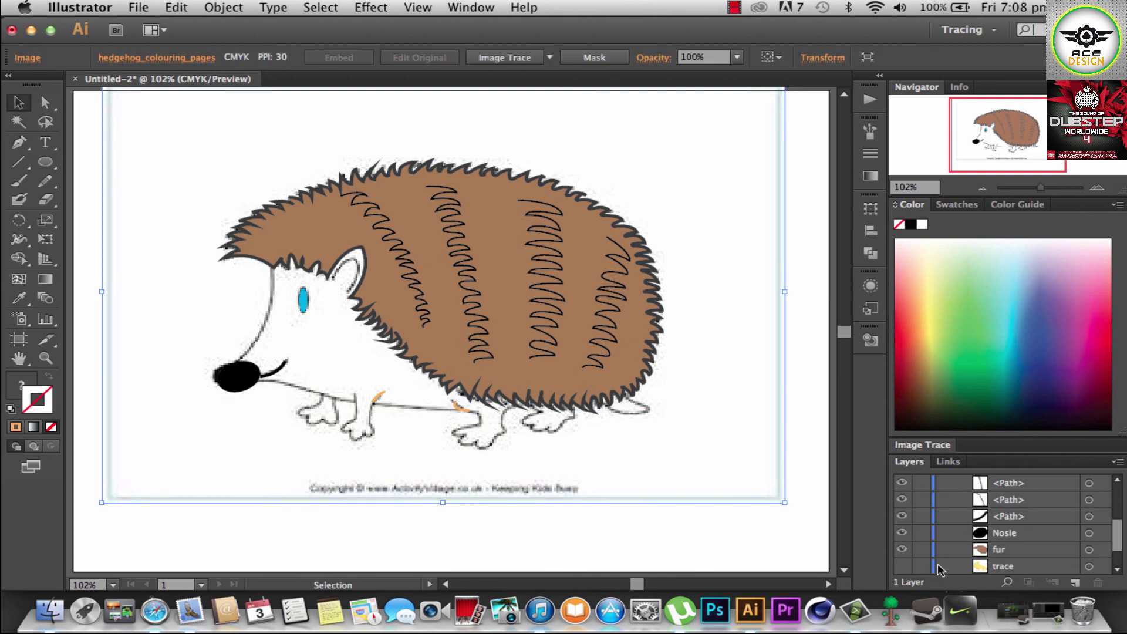
# - Direct-select the tail piece and fill it with yellow
pyautogui.click(378, 397)
pyautogui.click(687, 428)
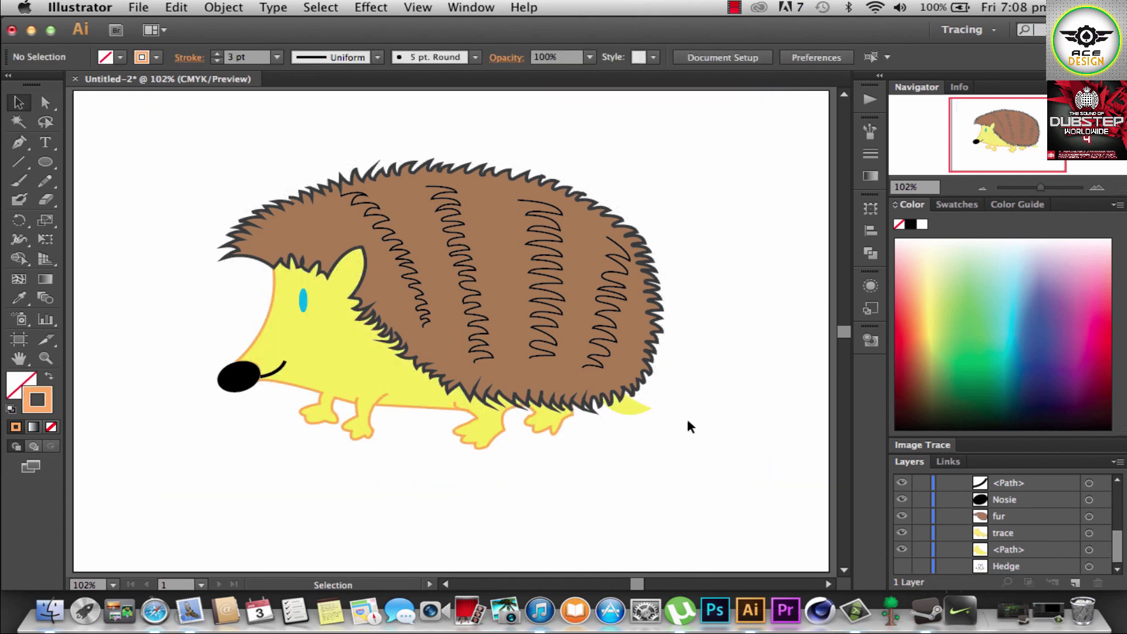
pyautogui.click(466, 397)
pyautogui.press('a')
pyautogui.click(340, 321)
pyautogui.click(467, 404)
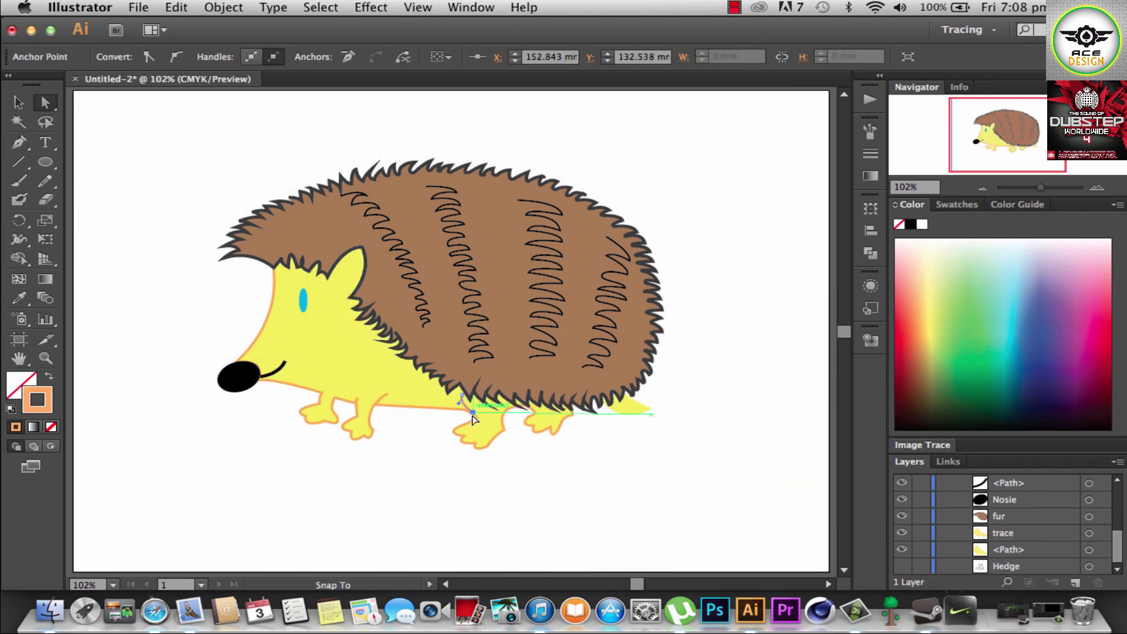
pyautogui.click(515, 485)
pyautogui.click(360, 405)
pyautogui.click(558, 450)
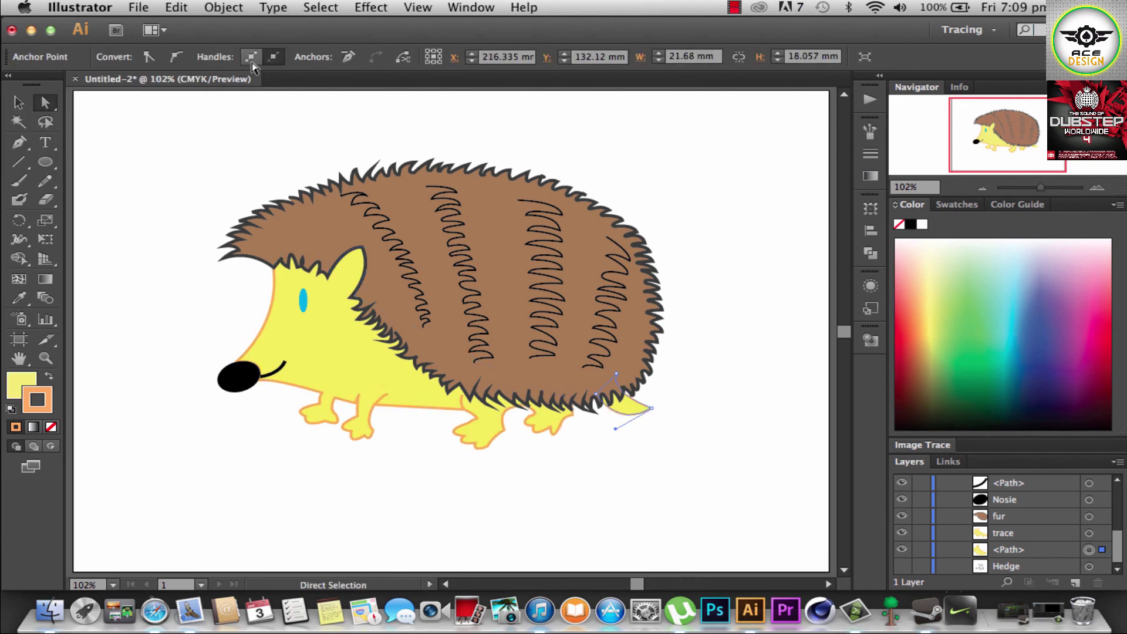
pyautogui.press('v')
# - Save the artwork as hedgehog.ai on the Desktop
pyautogui.click(138, 7)
pyautogui.click(166, 141)
pyautogui.write('hea')
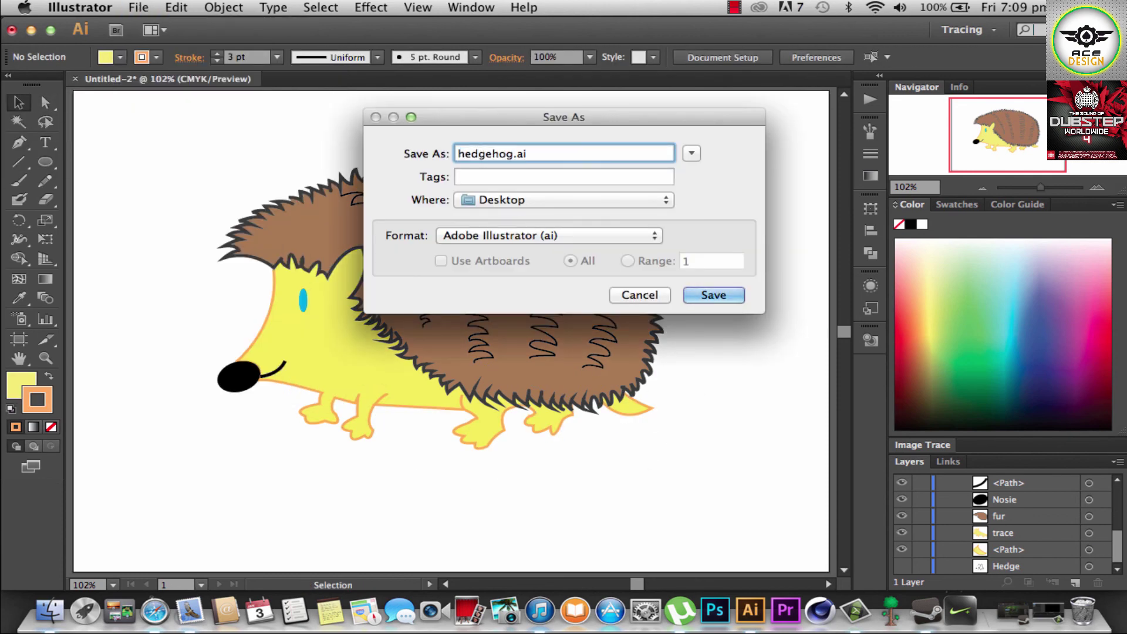
pyautogui.press('Return')
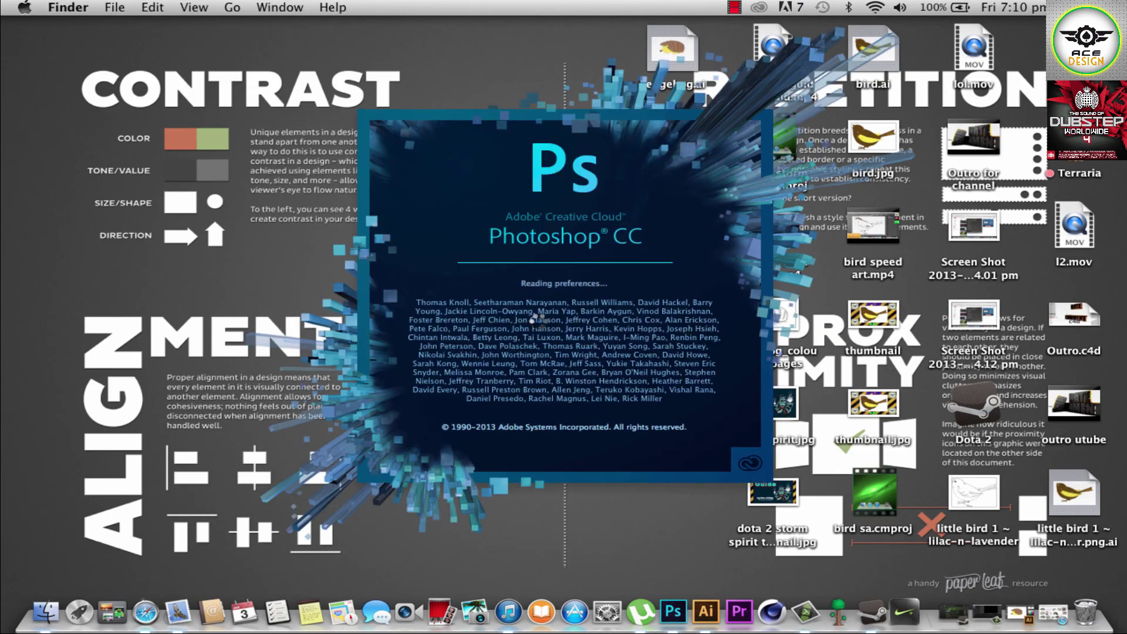
# - Open hedgehog.ai from the Desktop in Photoshop
pyautogui.press('super+o')
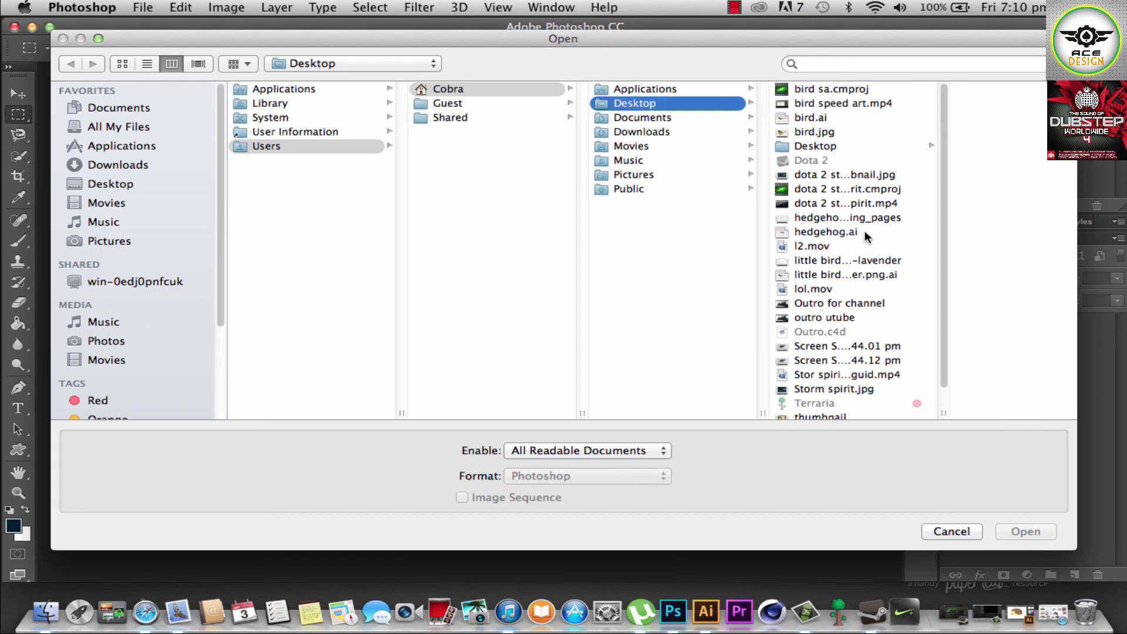
pyautogui.click(864, 230)
pyautogui.click(1029, 533)
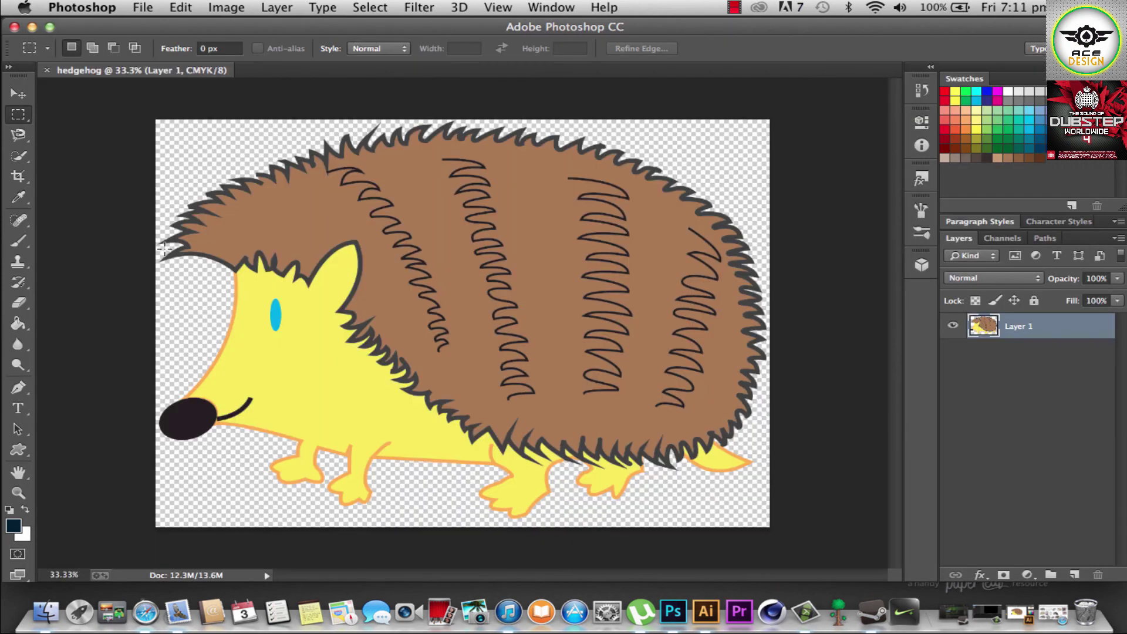
# - Add a new layer and brush soft 20%-opacity shading beneath the forehead fur
pyautogui.press('b')
pyautogui.press('super+alt+shift+n')
pyautogui.click(91, 48)
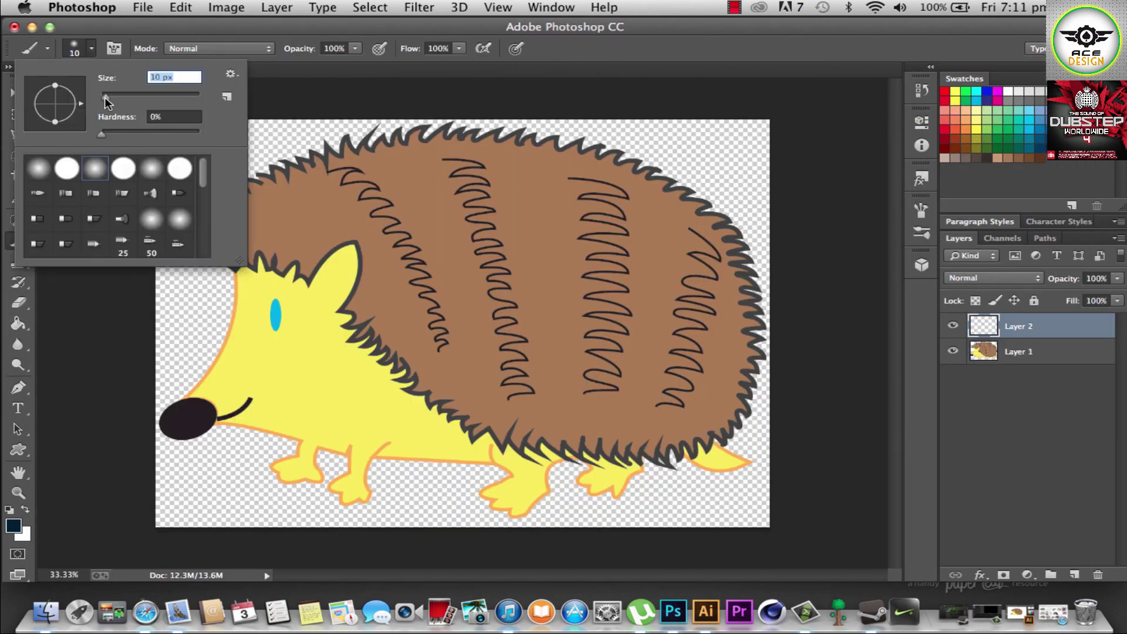
pyautogui.moveTo(118, 102); pyautogui.dragTo(120, 102)
pyautogui.press('Return')
pyautogui.click(92, 49)
pyautogui.click(93, 49)
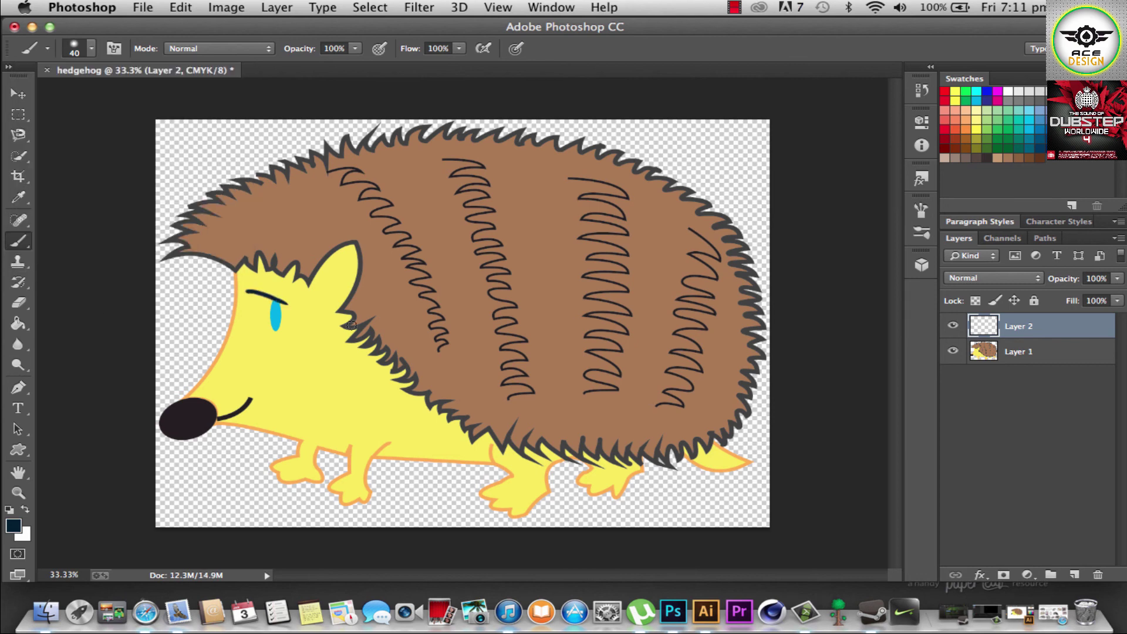
pyautogui.click(93, 50)
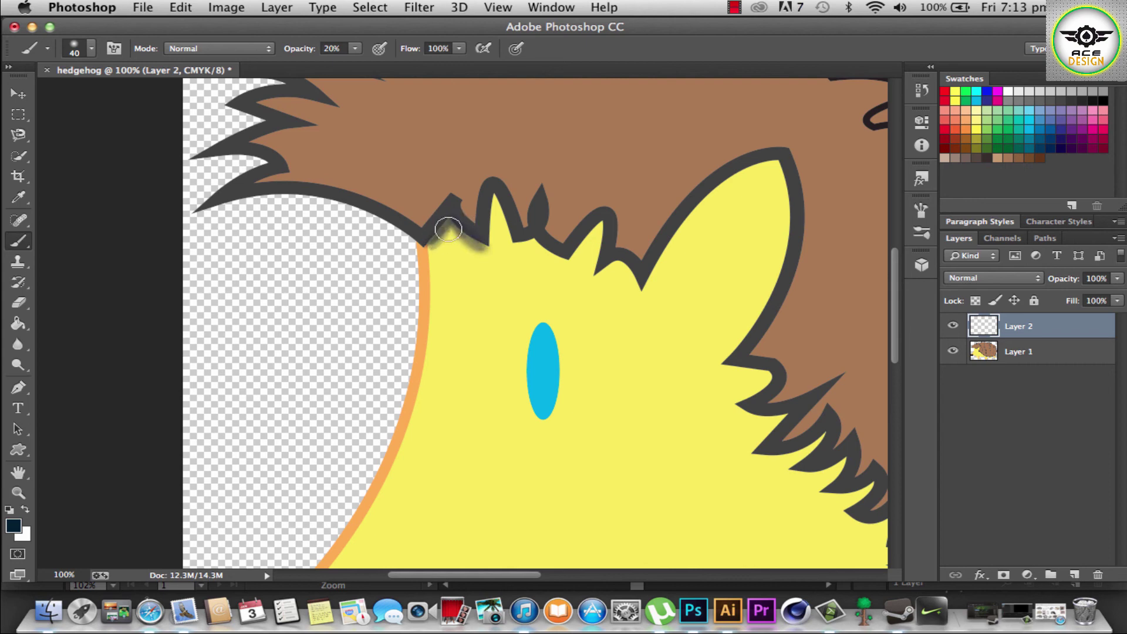
pyautogui.rightClick(454, 206)
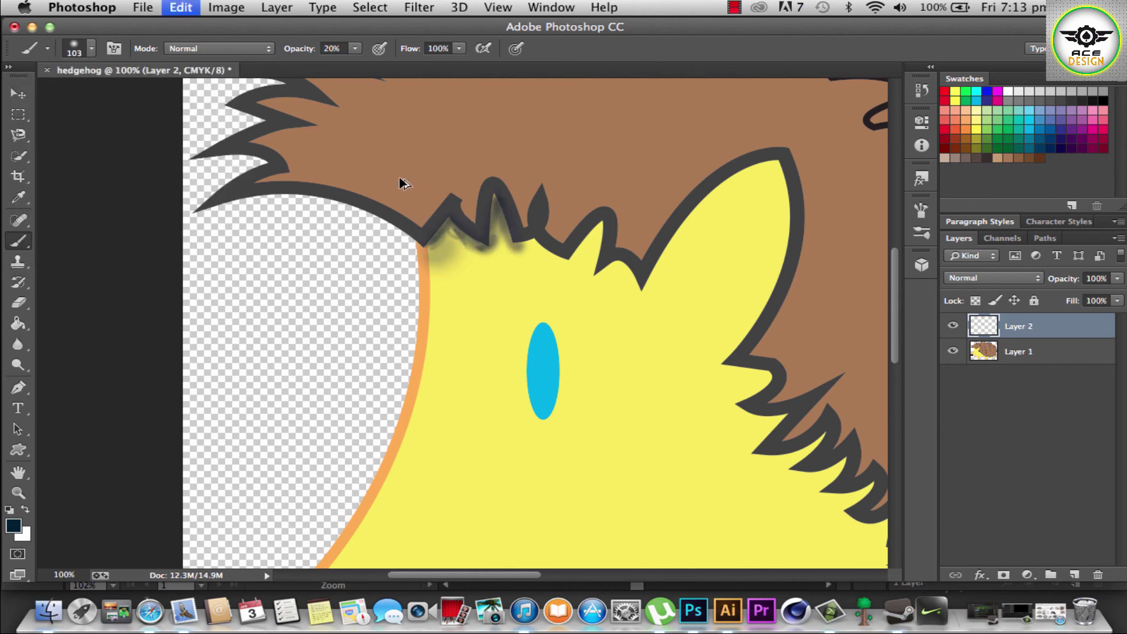
pyautogui.moveTo(459, 243); pyautogui.dragTo(486, 272)
pyautogui.hotkey('ctrl', '0')
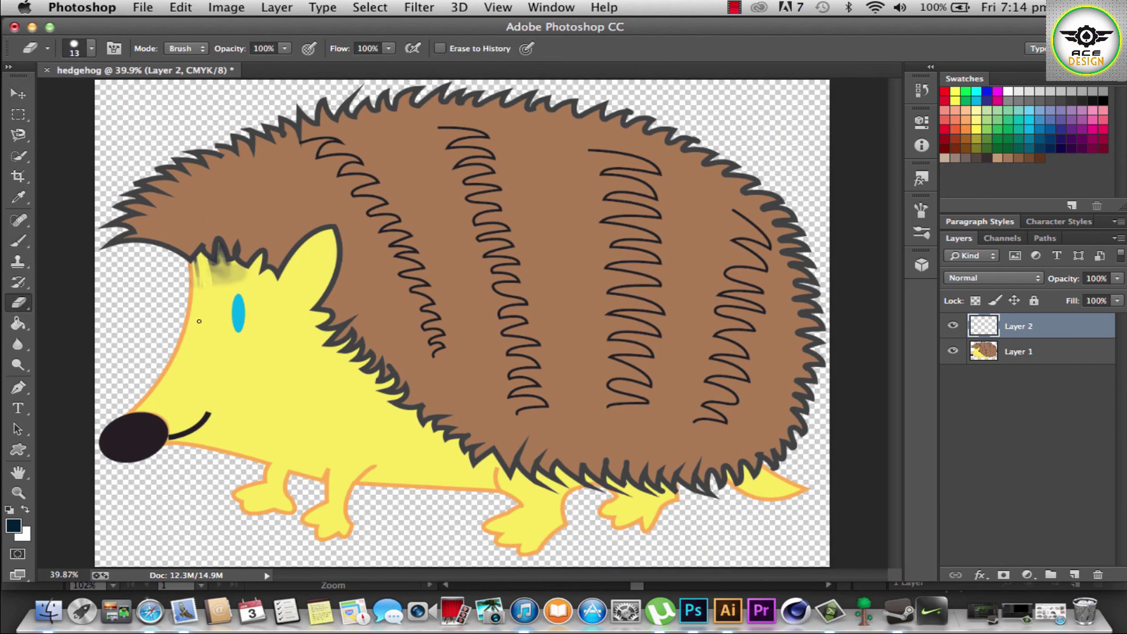